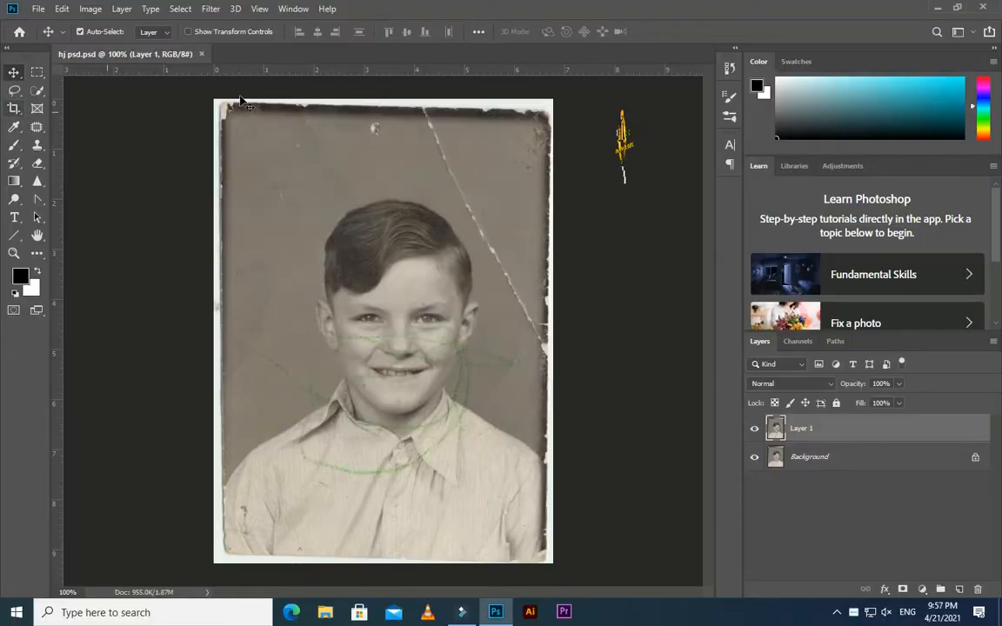
# - Straighten the scanned photo with the Crop tool's Straighten option, using the print's slanted bottom edge as the reference line
pyautogui.click(14, 108)
pyautogui.click(321, 34)
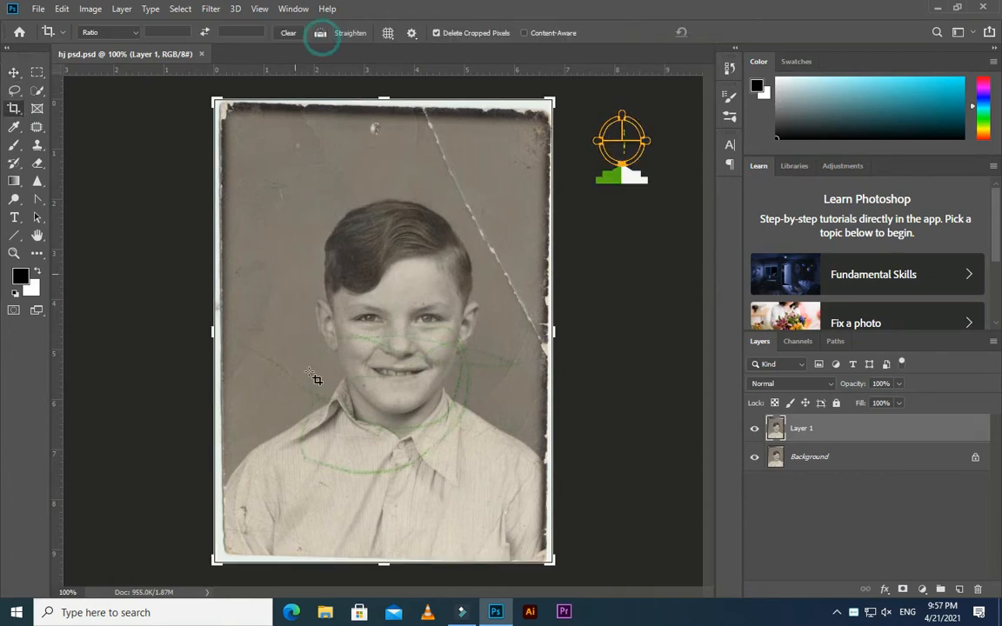
pyautogui.moveTo(226, 551); pyautogui.dragTo(550, 557)
pyautogui.click(327, 33)
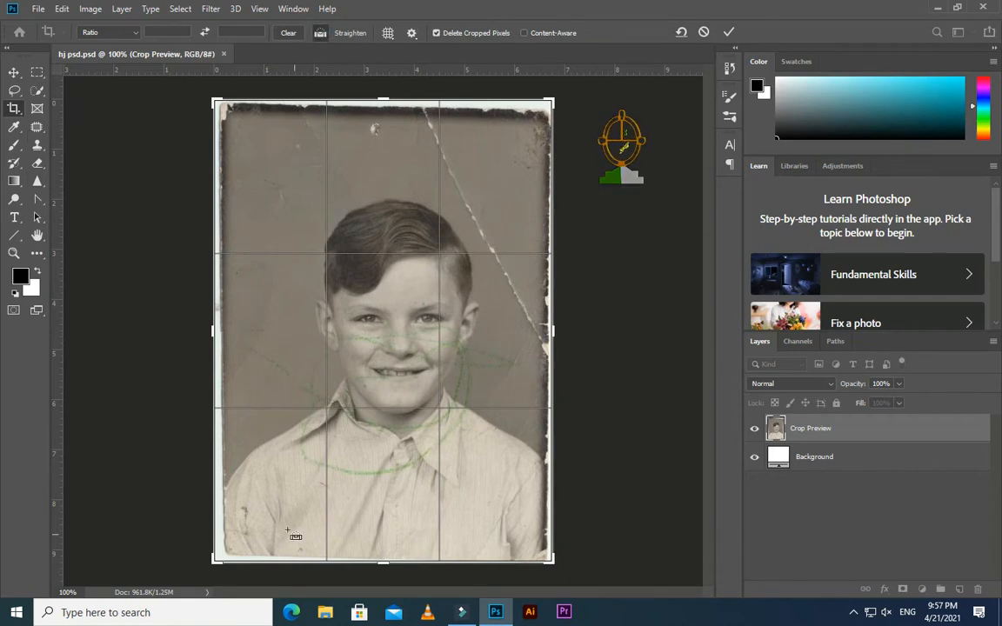
pyautogui.moveTo(228, 553); pyautogui.dragTo(550, 561)
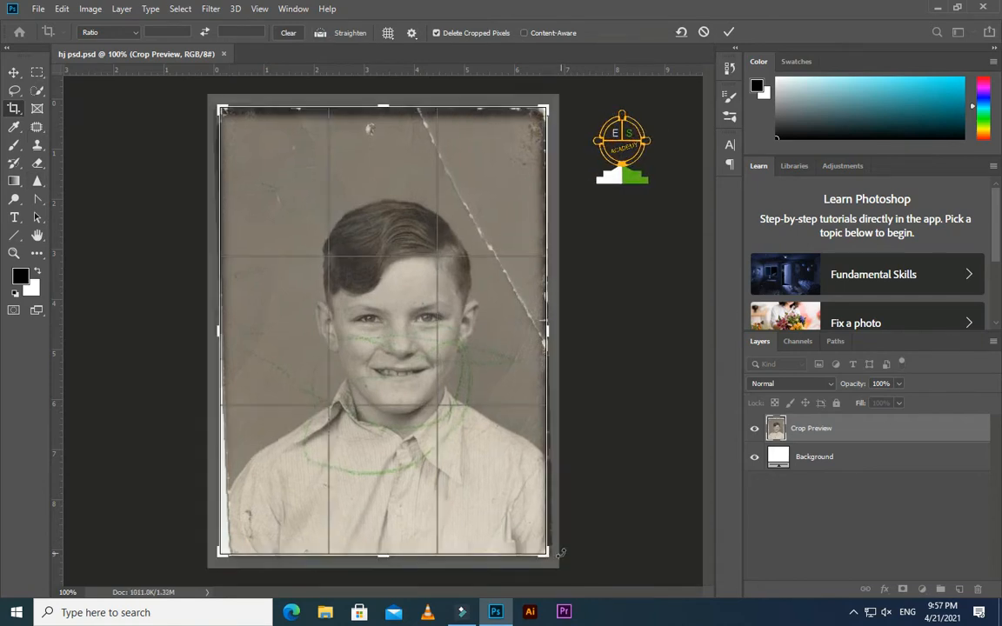
# - Adjust the crop horizontally to cut away the worn border beside the boy's shoulder, and apply the crop
pyautogui.moveTo(546, 330); pyautogui.dragTo(550, 340)
pyautogui.moveTo(218, 330); pyautogui.dragTo(220, 330)
pyautogui.hotkey('ctrl', 'r')
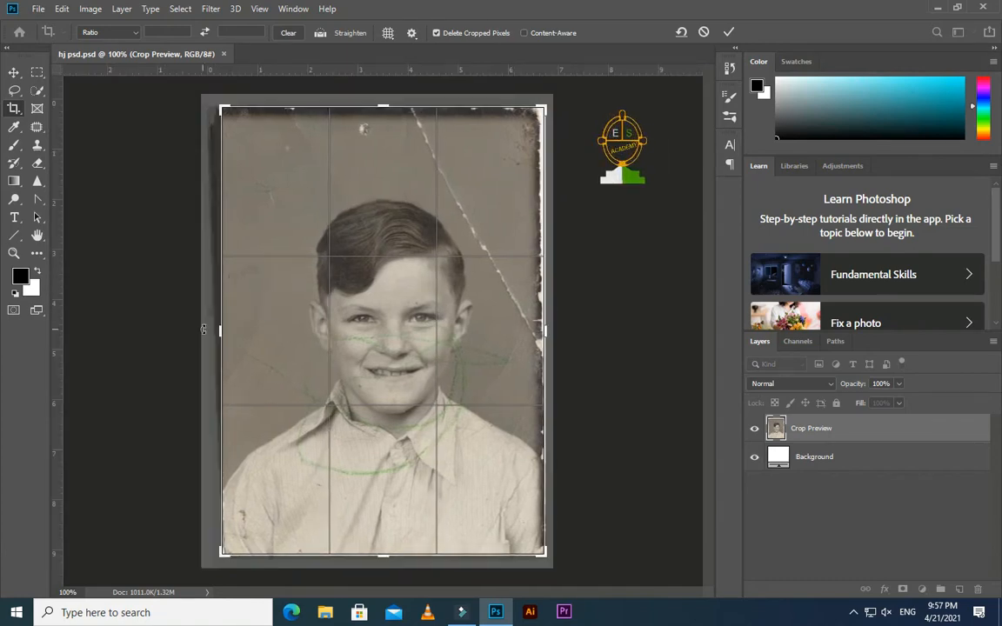
pyautogui.click(729, 32)
pyautogui.click(14, 72)
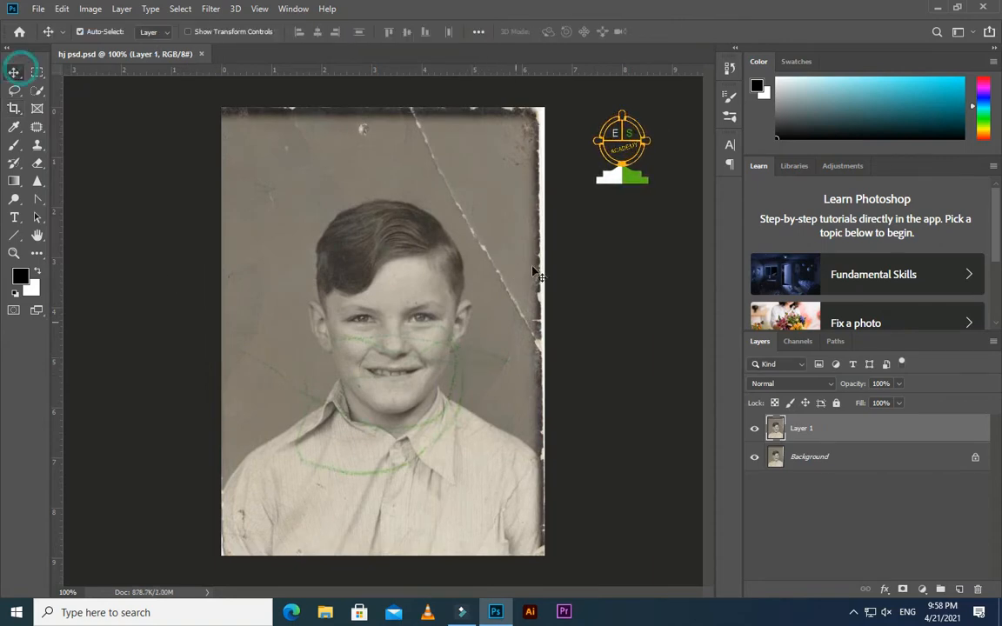
# - Paint clean background over the dark, torn strip along the photo's top edge with the Clone Stamp tool
pyautogui.click(37, 145)
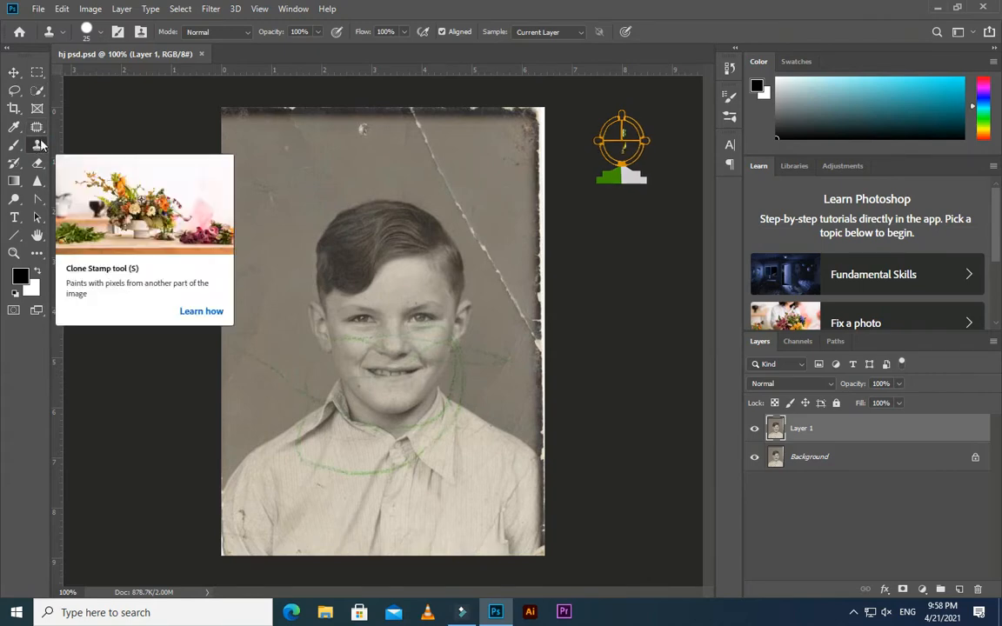
pyautogui.rightClick(37, 145)
pyautogui.click(87, 132)
pyautogui.keyDown('alt'); pyautogui.click(243, 143); pyautogui.keyUp('alt')
pyautogui.moveTo(225, 116)
pyautogui.mouseDown()
pyautogui.moveTo(260, 114)
pyautogui.moveTo(249, 128)
pyautogui.moveTo(221, 121)
pyautogui.moveTo(305, 113)
pyautogui.moveTo(308, 158)
pyautogui.moveTo(342, 147)
pyautogui.moveTo(313, 116)
pyautogui.moveTo(360, 127)
pyautogui.moveTo(373, 114)
pyautogui.moveTo(393, 116)
pyautogui.moveTo(351, 114)
pyautogui.moveTo(545, 114)
pyautogui.moveTo(482, 125)
pyautogui.mouseUp()
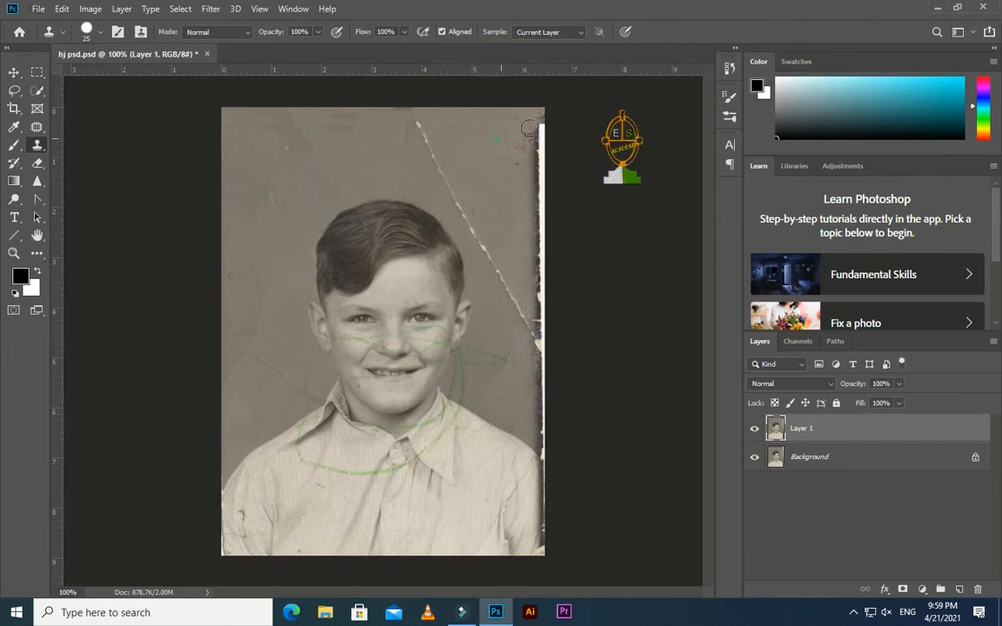
# - Clone clean background over the white and dark damaged strip along the photo's right edge, down to the shoulder
pyautogui.moveTo(528, 129)
pyautogui.mouseDown()
pyautogui.moveTo(545, 164)
pyautogui.moveTo(484, 141)
pyautogui.moveTo(532, 139)
pyautogui.moveTo(487, 153)
pyautogui.mouseUp()
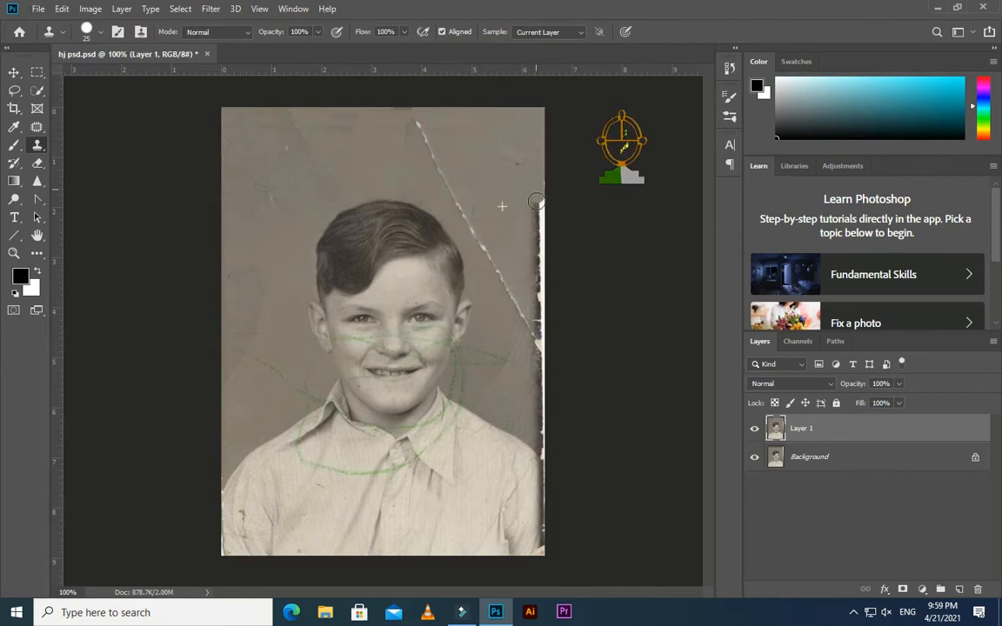
pyautogui.moveTo(536, 201); pyautogui.dragTo(535, 261)
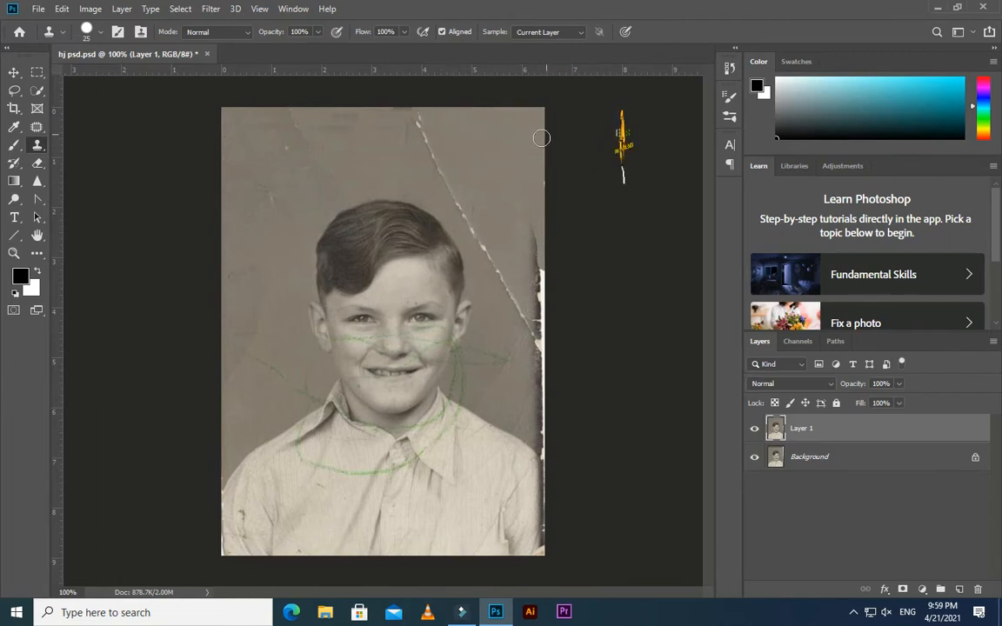
pyautogui.moveTo(534, 163)
pyautogui.mouseDown()
pyautogui.moveTo(542, 241)
pyautogui.moveTo(522, 201)
pyautogui.moveTo(529, 288)
pyautogui.moveTo(513, 237)
pyautogui.moveTo(519, 291)
pyautogui.moveTo(532, 263)
pyautogui.moveTo(527, 230)
pyautogui.moveTo(544, 308)
pyautogui.moveTo(535, 322)
pyautogui.moveTo(540, 394)
pyautogui.moveTo(547, 324)
pyautogui.moveTo(543, 428)
pyautogui.mouseUp()
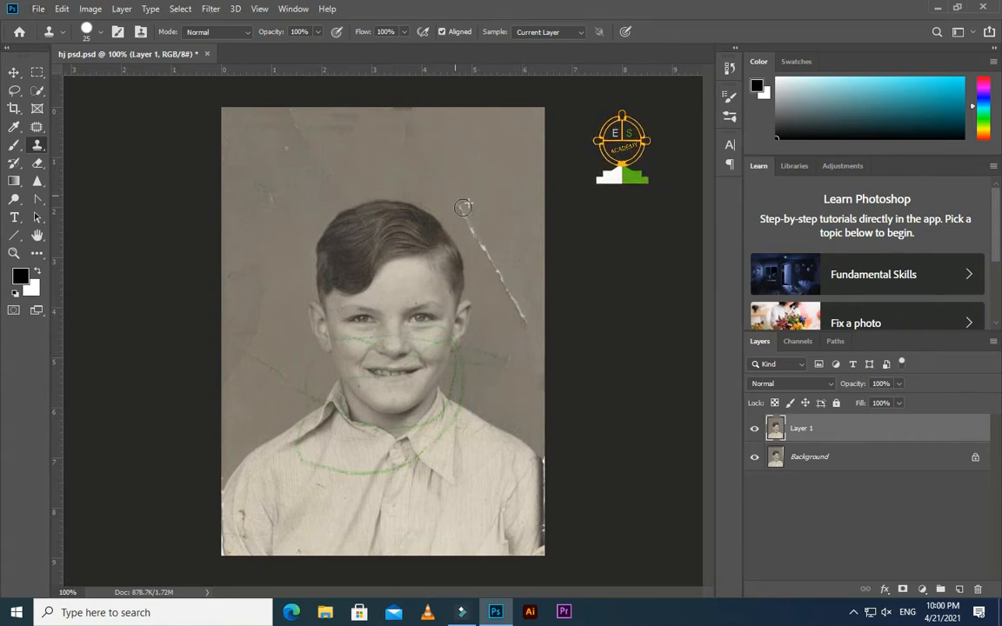
# - Clone background over the diagonal crease beside the head and the marks just above the boy's hair
pyautogui.moveTo(506, 278); pyautogui.dragTo(528, 233)
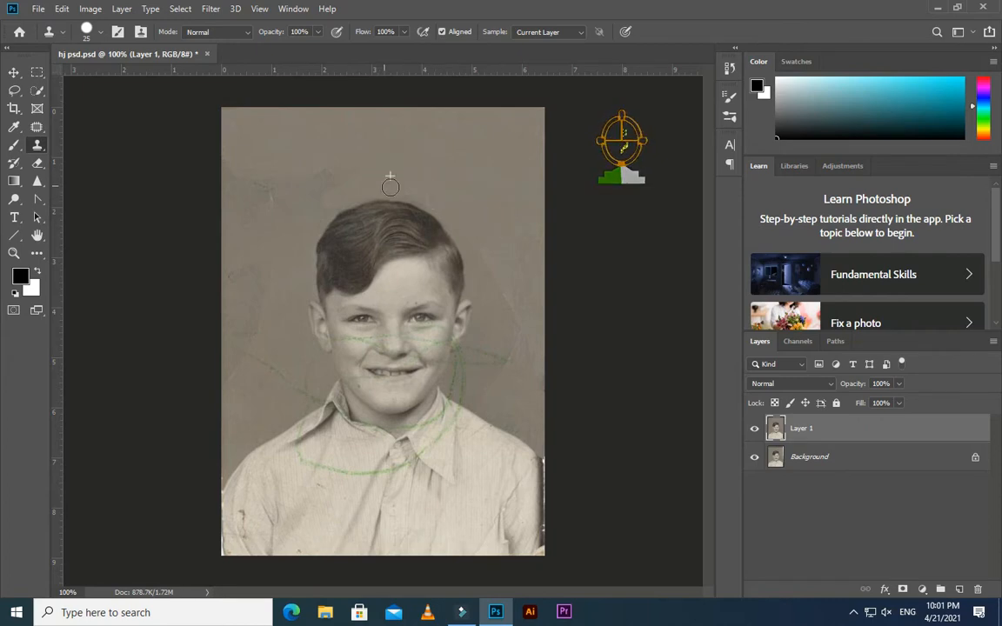
pyautogui.scroll(3, 490, 206)
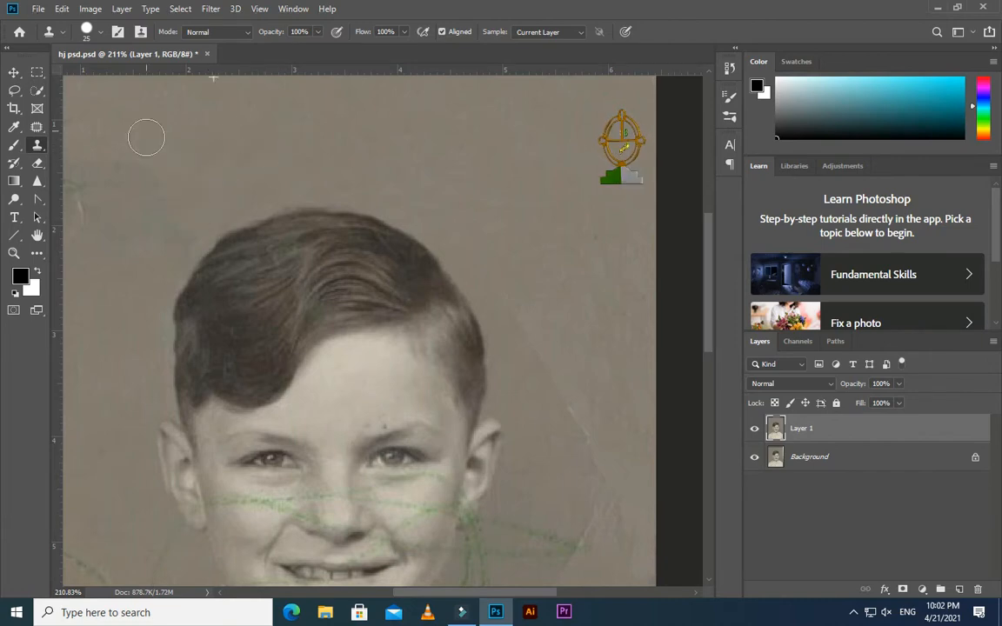
pyautogui.moveTo(263, 190); pyautogui.dragTo(287, 192)
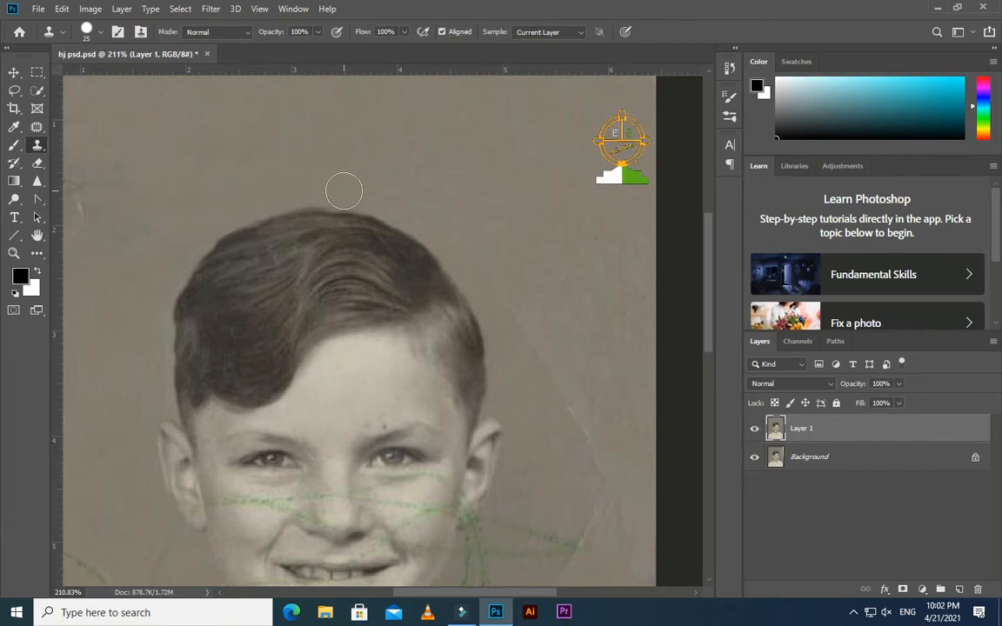
# - Sample clean background and clone it over the stains and green marks on the left side of the photo down to the shoulder
pyautogui.scroll(-8, 339, 184)
pyautogui.scroll(2, 296, 155)
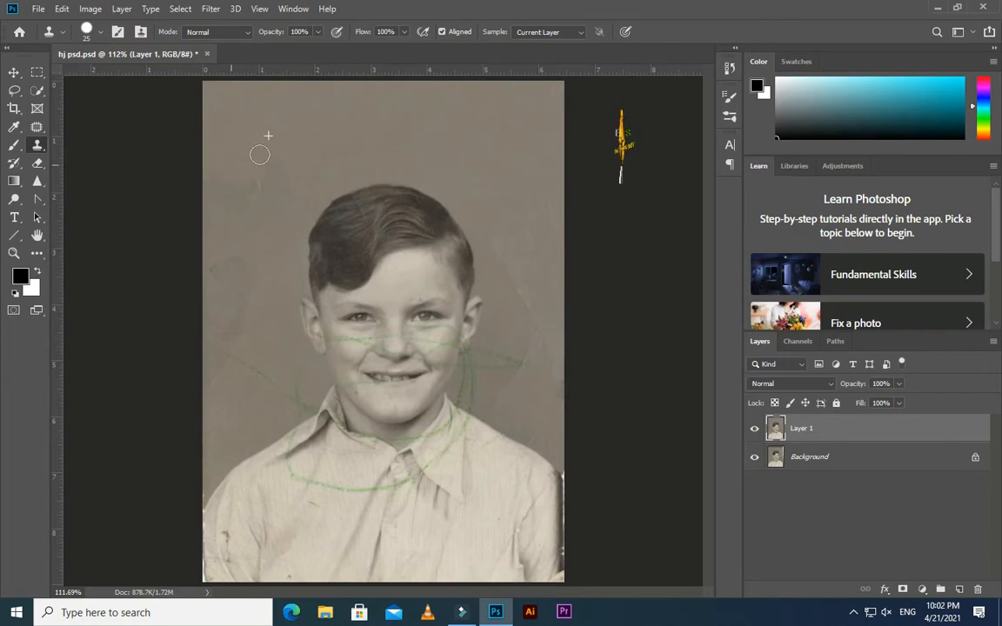
pyautogui.keyDown('alt'); pyautogui.click(248, 94); pyautogui.keyUp('alt')
pyautogui.moveTo(229, 184)
pyautogui.mouseDown()
pyautogui.moveTo(293, 211)
pyautogui.moveTo(211, 247)
pyautogui.moveTo(225, 273)
pyautogui.moveTo(214, 222)
pyautogui.moveTo(211, 267)
pyautogui.moveTo(232, 309)
pyautogui.moveTo(197, 334)
pyautogui.moveTo(209, 302)
pyautogui.moveTo(207, 347)
pyautogui.moveTo(252, 357)
pyautogui.mouseUp()
pyautogui.moveTo(232, 267)
pyautogui.mouseDown()
pyautogui.moveTo(215, 371)
pyautogui.moveTo(253, 367)
pyautogui.moveTo(291, 203)
pyautogui.moveTo(272, 147)
pyautogui.mouseUp()
pyautogui.scroll(6, 228, 346)
pyautogui.scroll(-3, 227, 318)
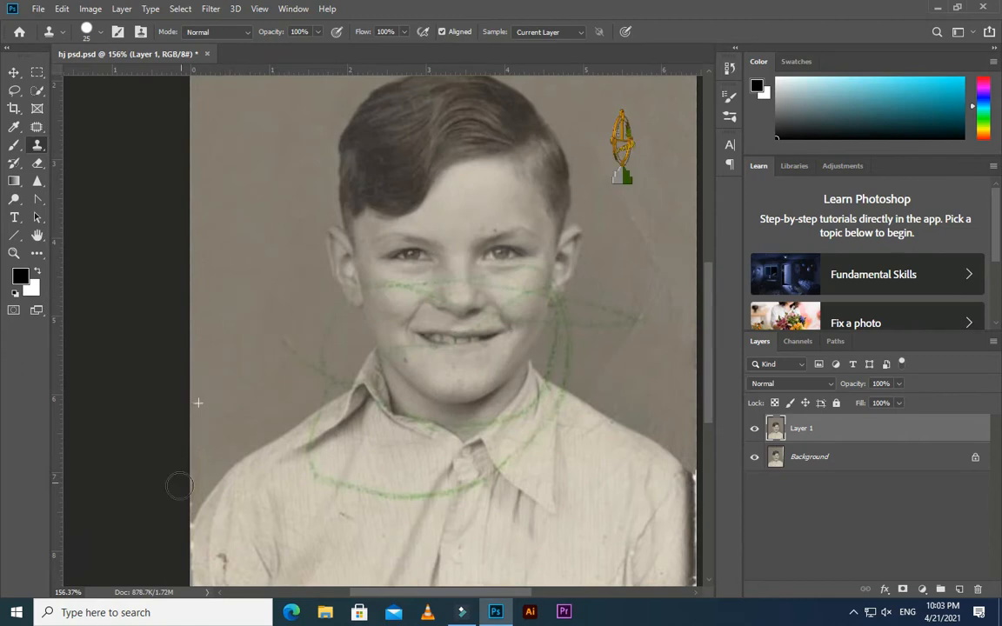
pyautogui.scroll(3, 263, 354)
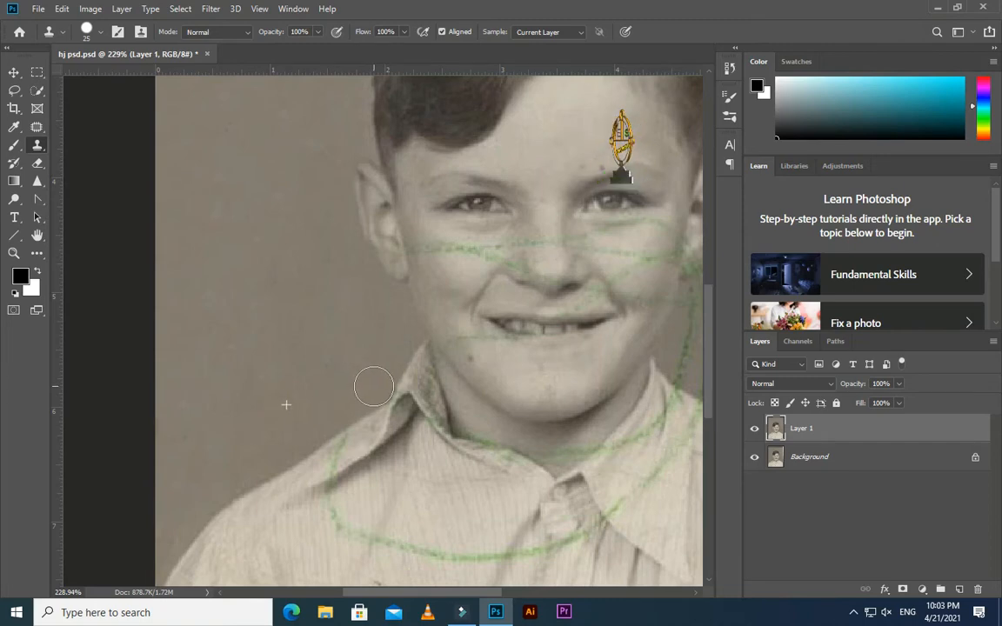
pyautogui.scroll(-3, 485, 370)
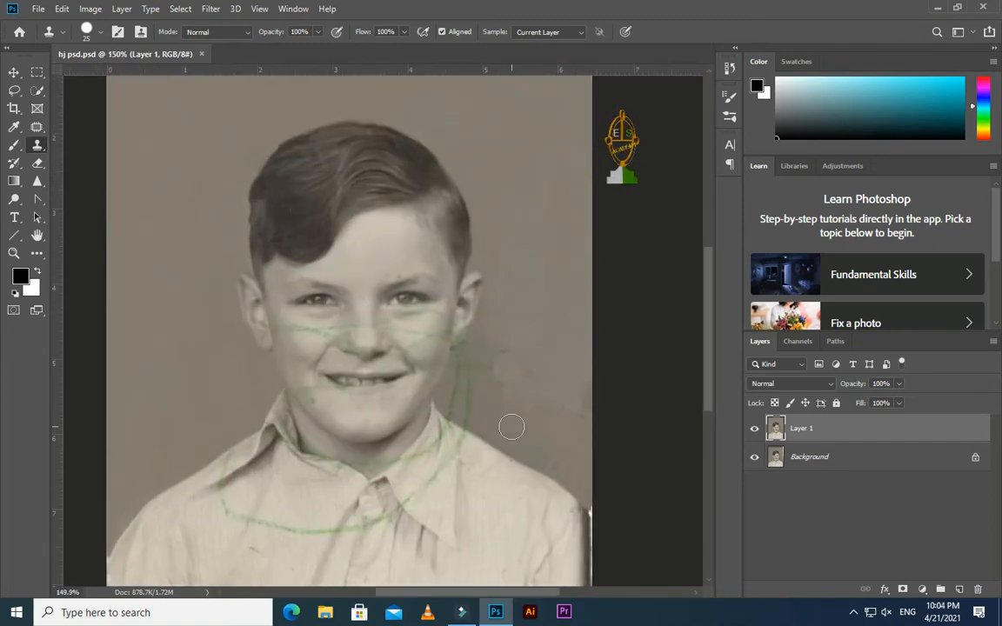
# - Clone smooth background over the blotches between the photo's right edge and the shoulder
pyautogui.scroll(4, 511, 426)
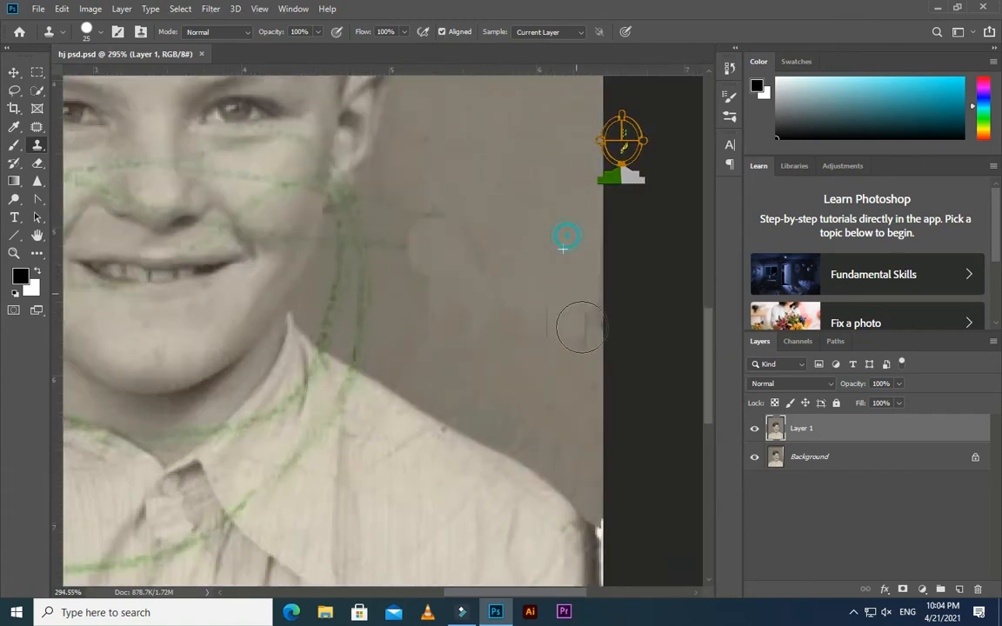
pyautogui.moveTo(582, 327)
pyautogui.mouseDown()
pyautogui.moveTo(570, 381)
pyautogui.moveTo(594, 391)
pyautogui.moveTo(592, 433)
pyautogui.mouseUp()
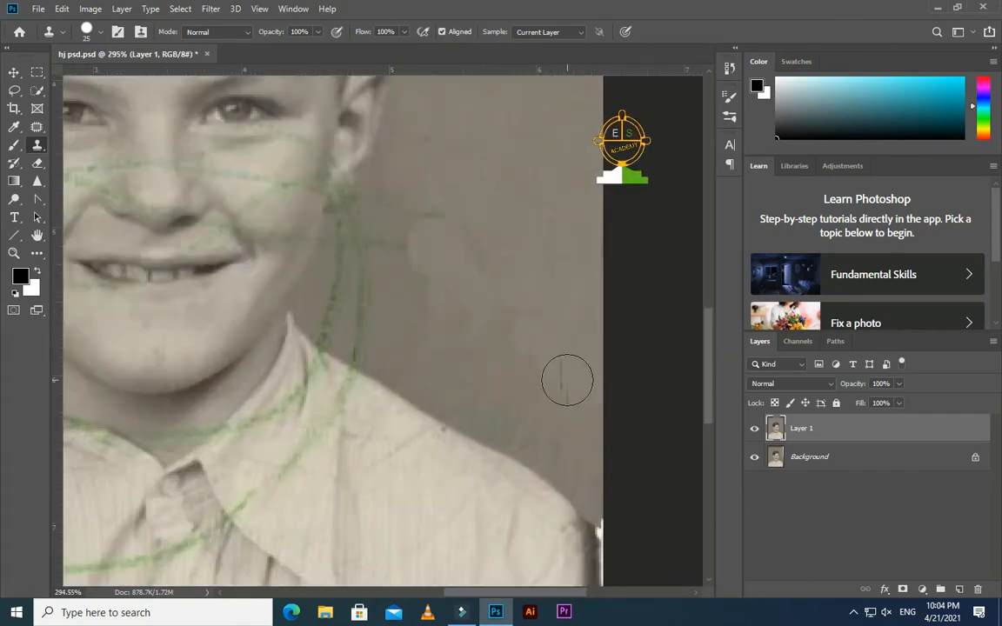
pyautogui.keyDown('alt'); pyautogui.click(575, 232); pyautogui.keyUp('alt')
pyautogui.click(556, 389)
pyautogui.keyDown('alt'); pyautogui.click(550, 331); pyautogui.keyUp('alt')
pyautogui.click(576, 408)
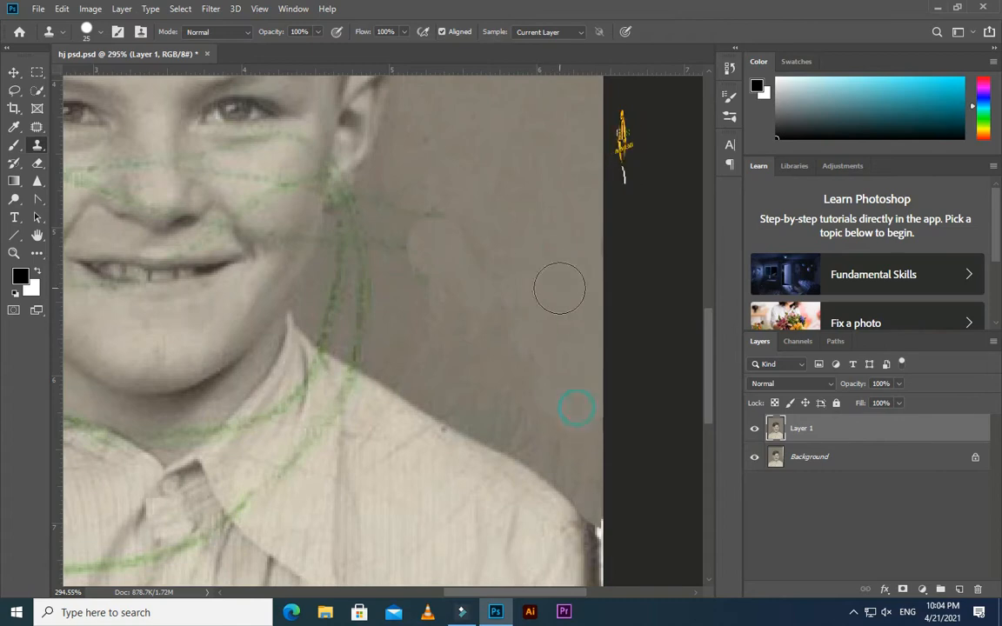
# - Clone background over the green lines just below and beside the ear on the photo's right side
pyautogui.scroll(2, 409, 179)
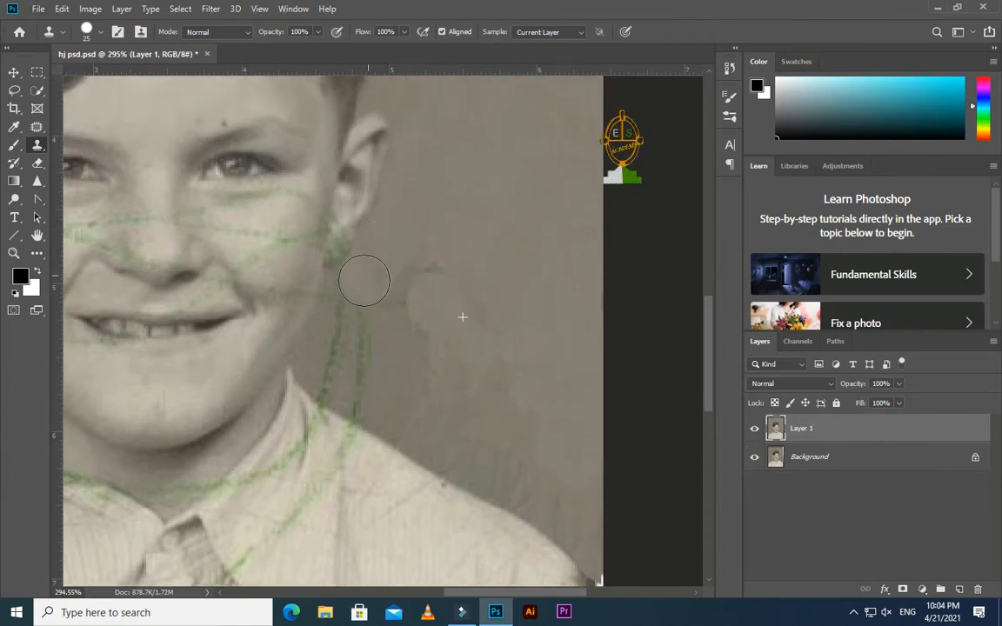
pyautogui.moveTo(364, 280)
pyautogui.mouseDown()
pyautogui.moveTo(347, 311)
pyautogui.moveTo(389, 275)
pyautogui.mouseUp()
pyautogui.keyDown('alt'); pyautogui.click(503, 226); pyautogui.keyUp('alt')
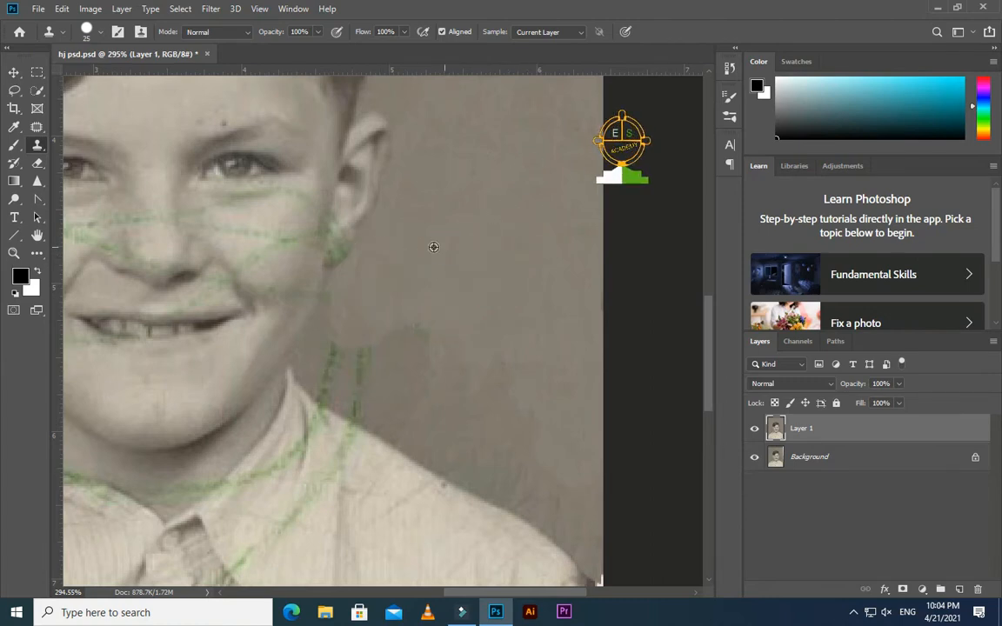
pyautogui.scroll(3, 433, 247)
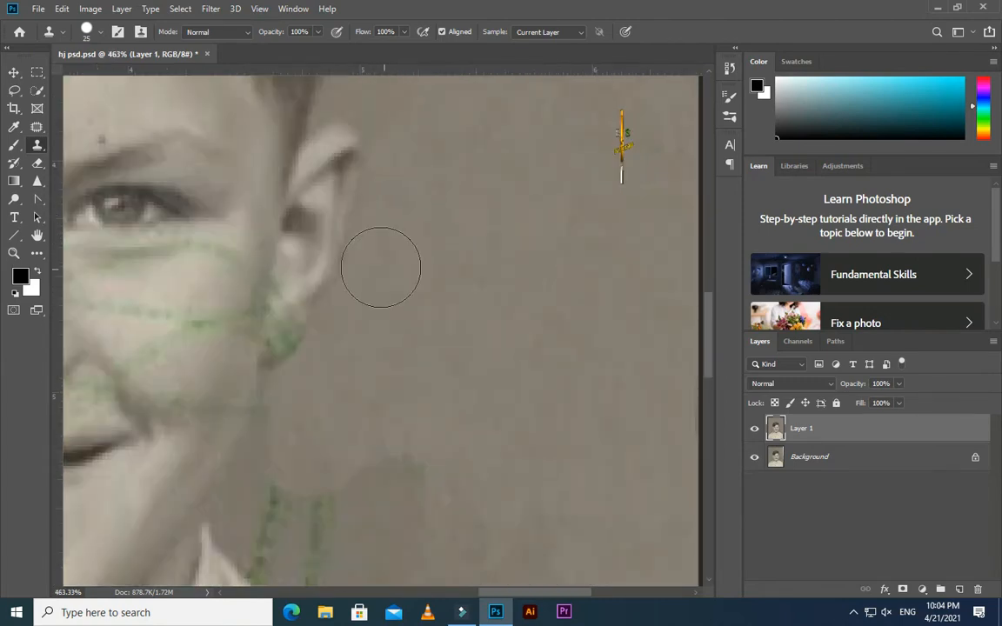
pyautogui.keyDown('alt'); pyautogui.click(383, 257); pyautogui.keyUp('alt')
pyautogui.keyDown('alt'); pyautogui.click(407, 163); pyautogui.keyUp('alt')
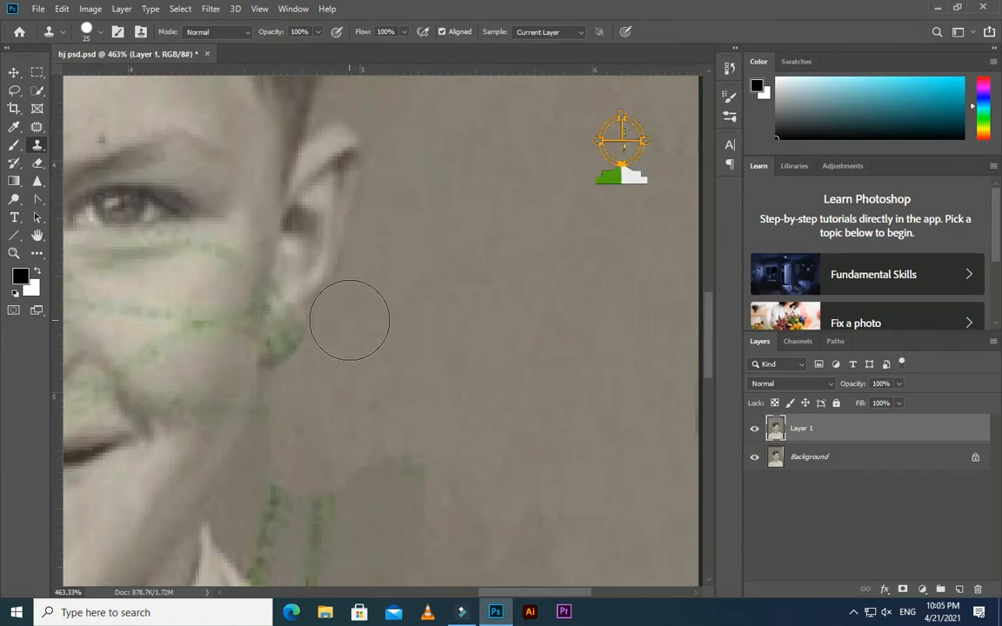
# - Clone background over the green marks beside the jaw and the uneven patches above the right-hand shoulder
pyautogui.scroll(-5, 350, 320)
pyautogui.scroll(4, 438, 331)
pyautogui.keyDown('alt'); pyautogui.click(446, 250); pyautogui.keyUp('alt')
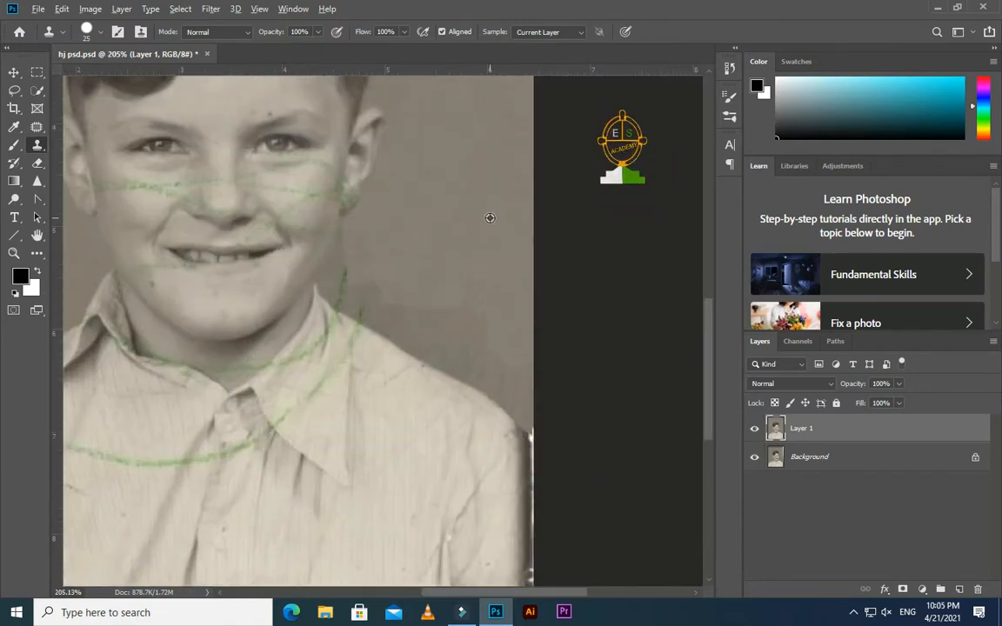
pyautogui.moveTo(393, 279)
pyautogui.mouseDown()
pyautogui.moveTo(481, 347)
pyautogui.moveTo(487, 364)
pyautogui.moveTo(392, 319)
pyautogui.moveTo(350, 284)
pyautogui.mouseUp()
pyautogui.moveTo(441, 338); pyautogui.dragTo(474, 366)
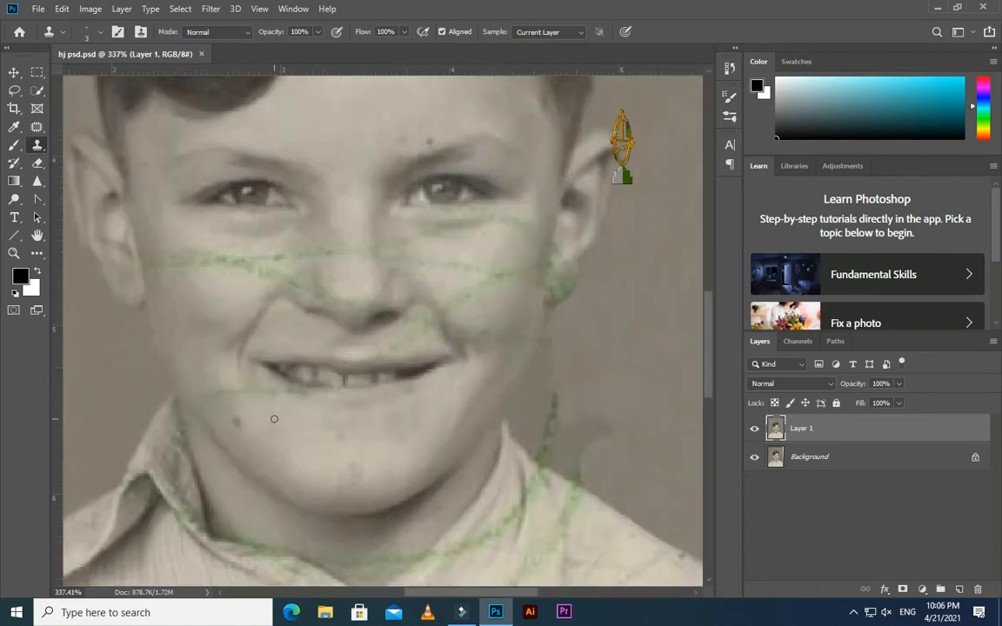
# - Clone shirt fabric over the small dark scratch below the green curve on the left side of the chest
pyautogui.scroll(1, 206, 403)
pyautogui.scroll(-8, 226, 426)
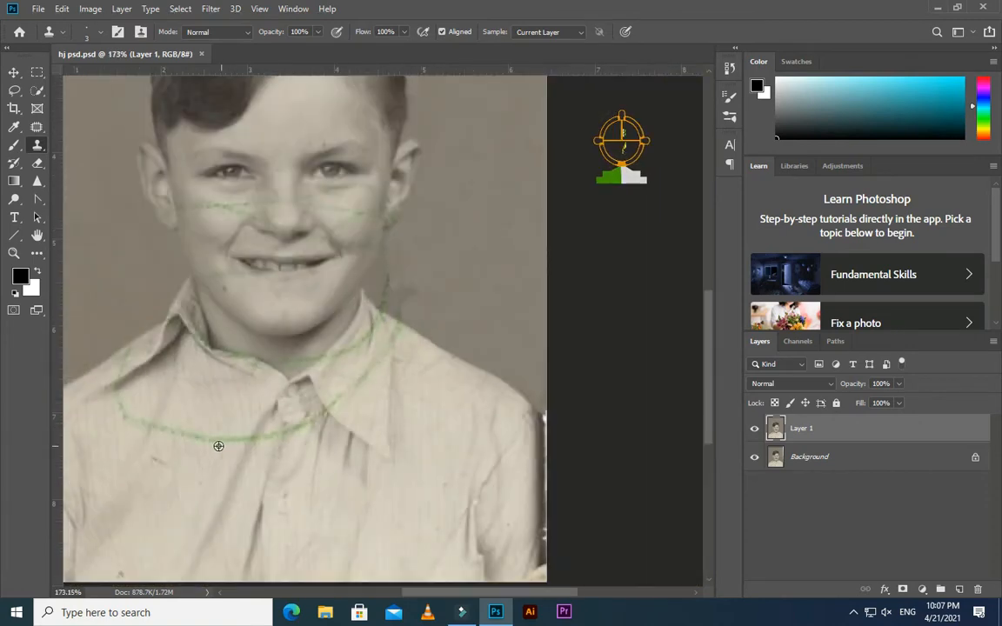
pyautogui.scroll(5, 174, 465)
pyautogui.scroll(2, 159, 476)
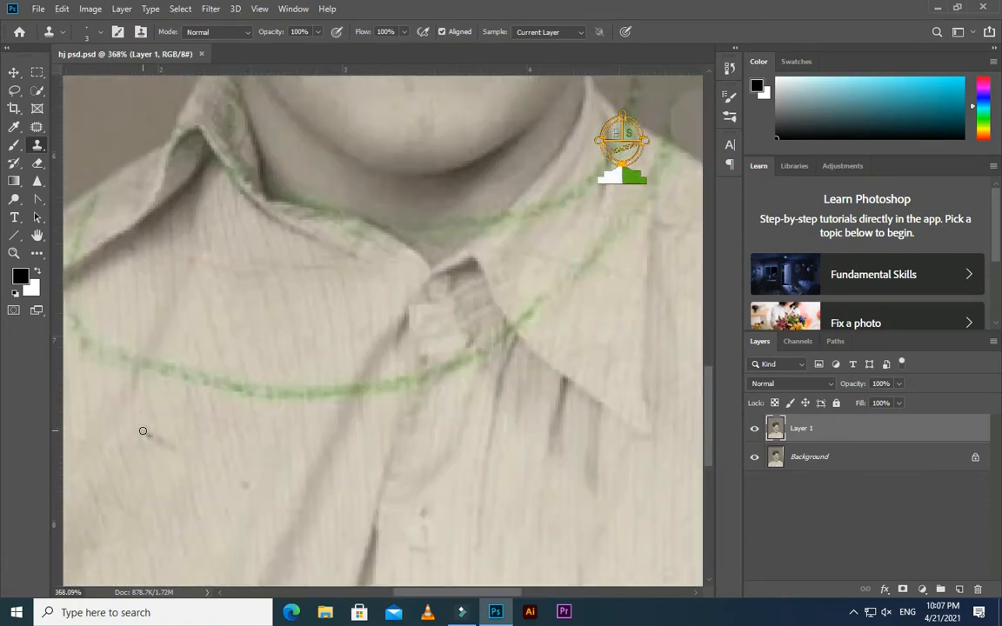
pyautogui.keyDown('alt'); pyautogui.click(142, 431); pyautogui.keyUp('alt')
pyautogui.click(165, 445)
pyautogui.keyDown('alt'); pyautogui.click(123, 450); pyautogui.keyUp('alt')
pyautogui.moveTo(140, 442); pyautogui.dragTo(164, 444)
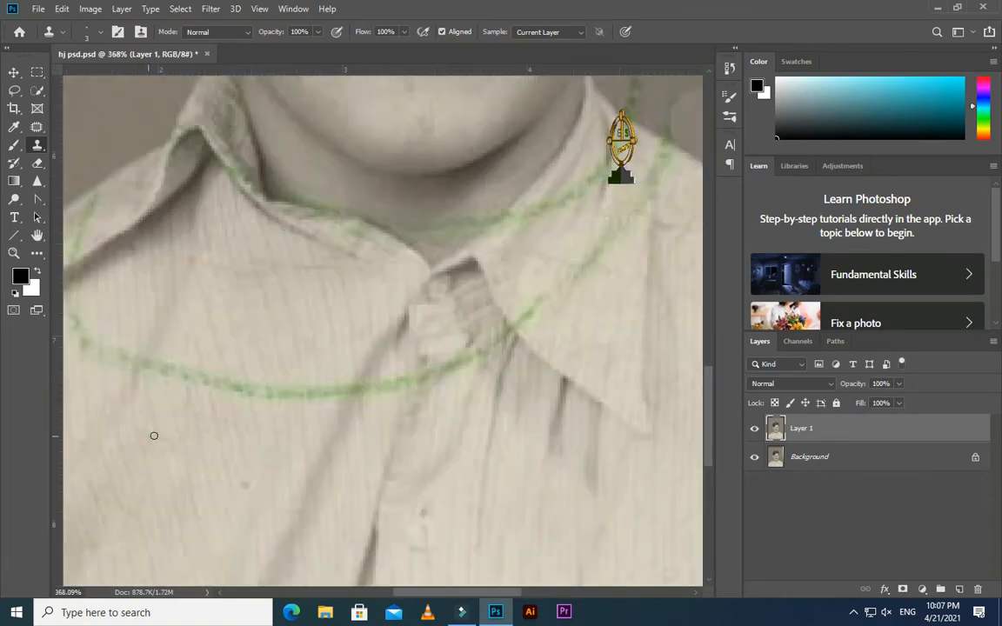
# - Clone shirt fabric over the dark speck near the photo's bottom edge on the left side
pyautogui.scroll(-4, 154, 435)
pyautogui.scroll(6, 170, 487)
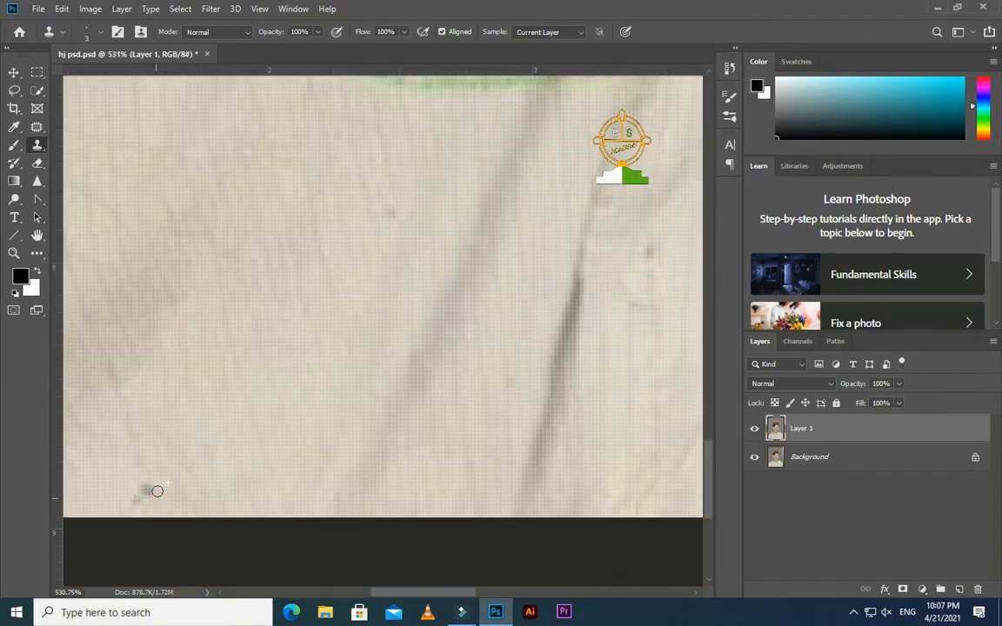
pyautogui.moveTo(138, 496); pyautogui.dragTo(166, 492)
pyautogui.keyDown('alt'); pyautogui.click(152, 495); pyautogui.keyUp('alt')
pyautogui.click(136, 500)
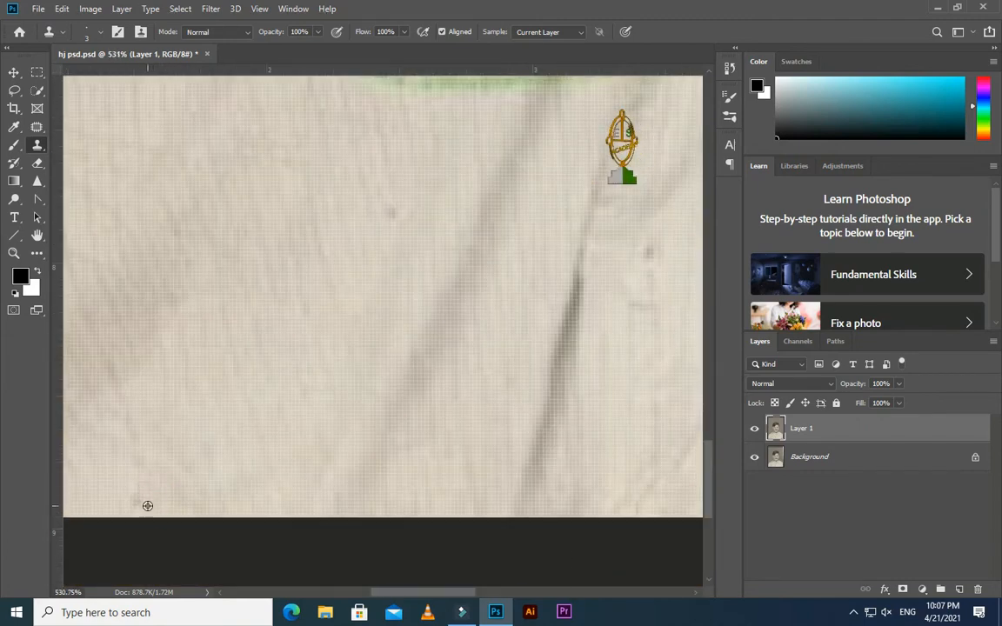
# - Clone shirt fabric over the small dark spot on the front placket below the collar
pyautogui.scroll(2, 297, 317)
pyautogui.scroll(-5, 290, 295)
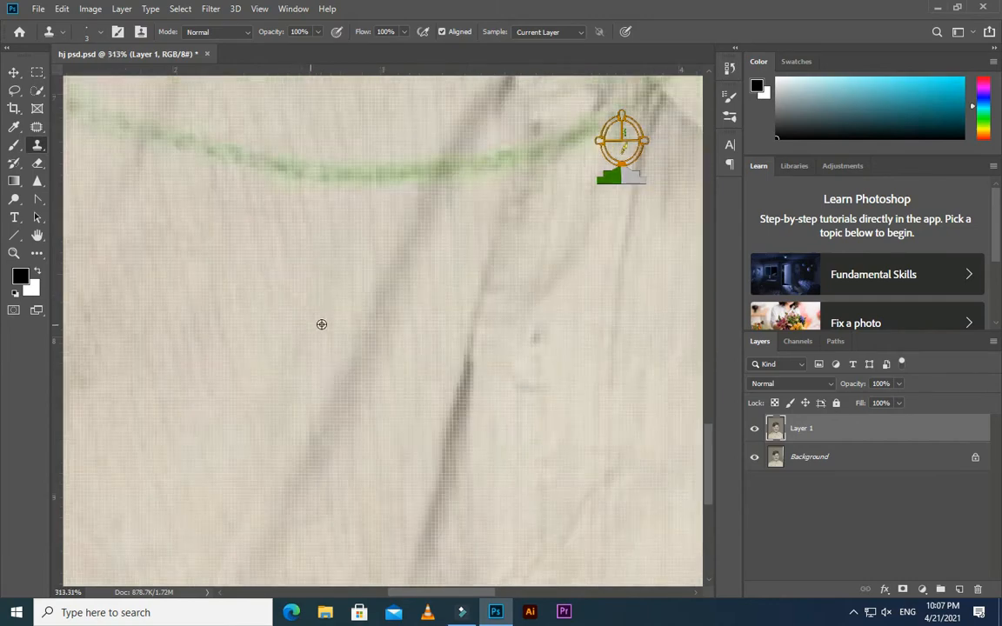
pyautogui.scroll(6, 450, 367)
pyautogui.keyDown('alt'); pyautogui.click(458, 373); pyautogui.keyUp('alt')
pyautogui.moveTo(445, 360); pyautogui.dragTo(430, 364)
pyautogui.click(434, 356)
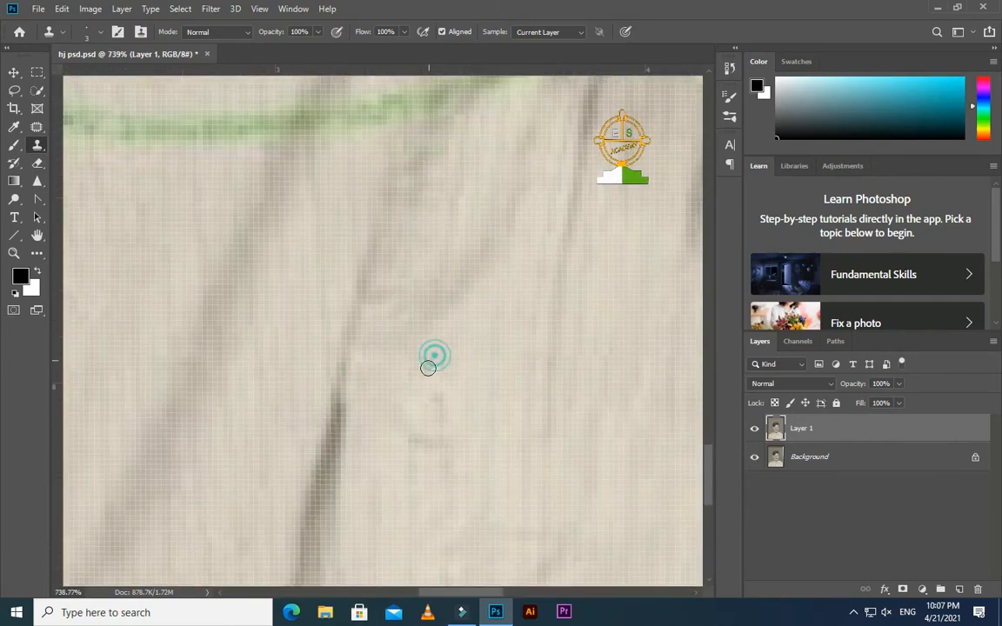
# - Clone shirt fabric over the small dark specks on the right-hand side of the shirt front, beside the sleeve fold
pyautogui.scroll(-5, 479, 357)
pyautogui.scroll(2, 655, 414)
pyautogui.scroll(5, 607, 380)
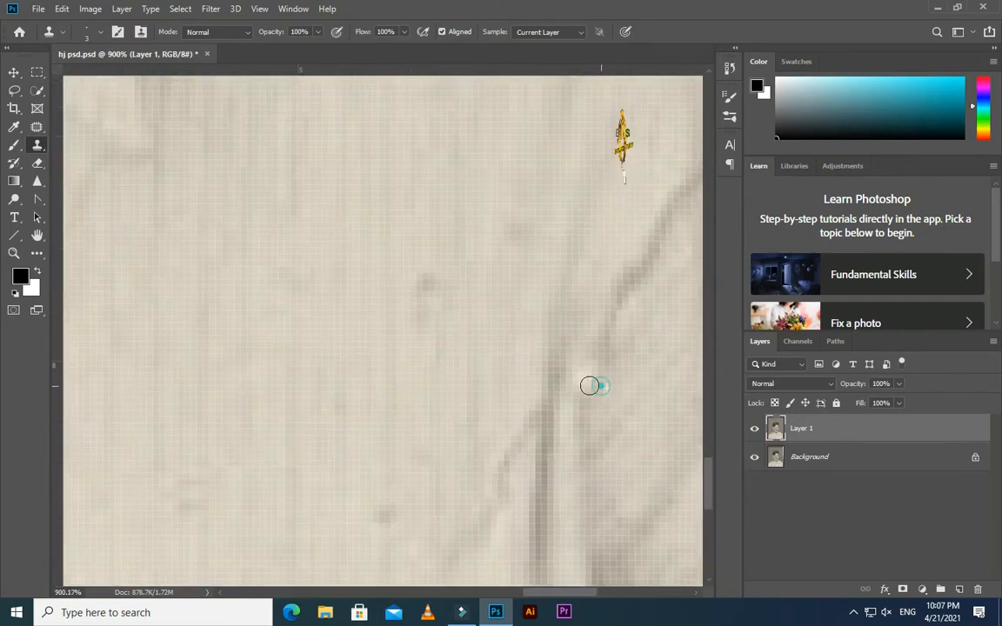
pyautogui.scroll(-3, 551, 380)
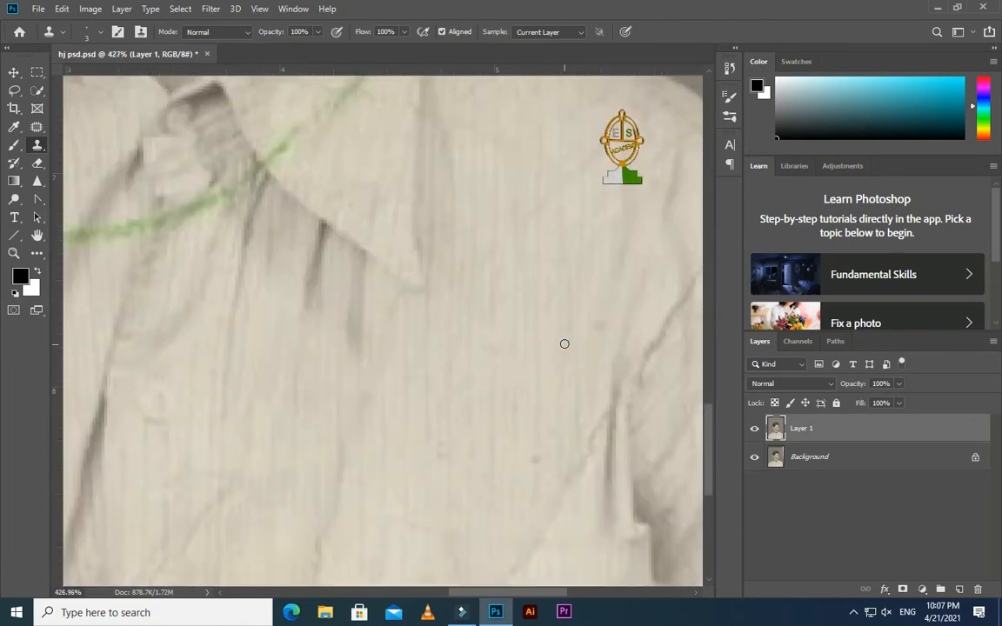
pyautogui.scroll(2, 548, 374)
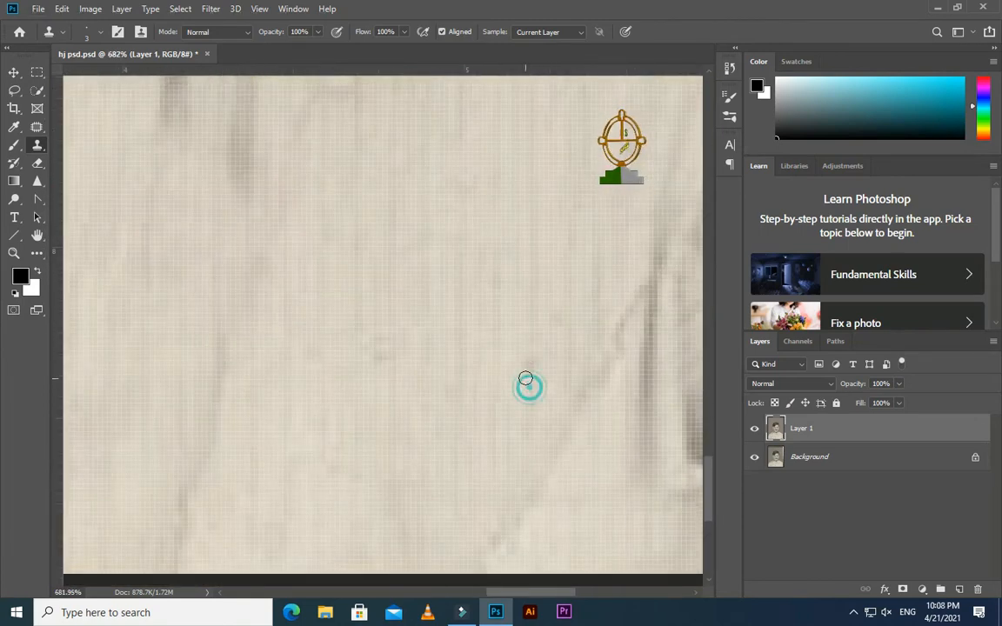
pyautogui.scroll(-2, 532, 384)
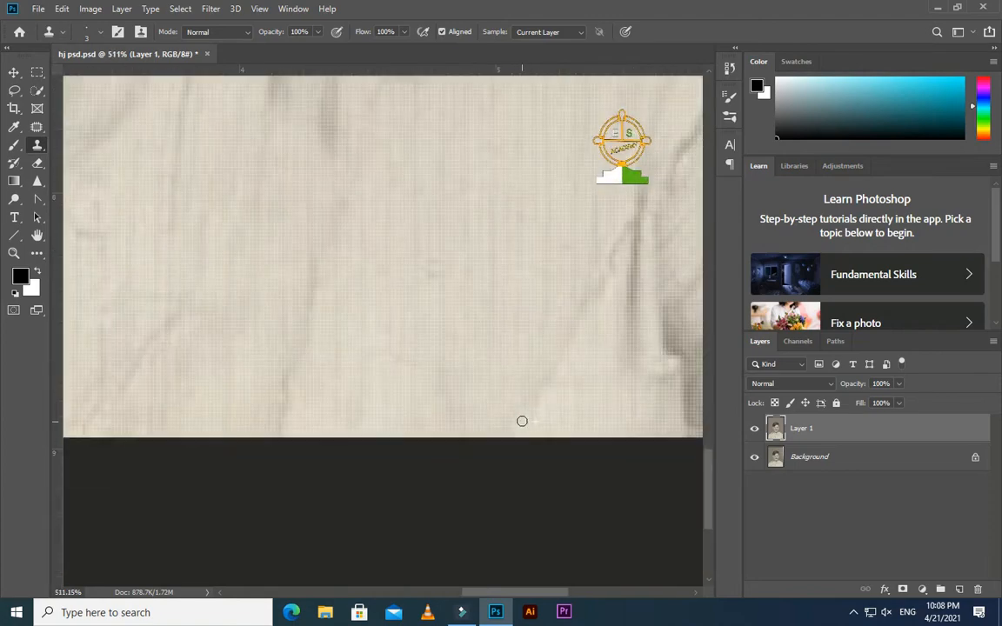
# - Clone shirt fabric over the brown vertical stain on the left-hand sleeve
pyautogui.scroll(-6, 568, 366)
pyautogui.scroll(5, 313, 487)
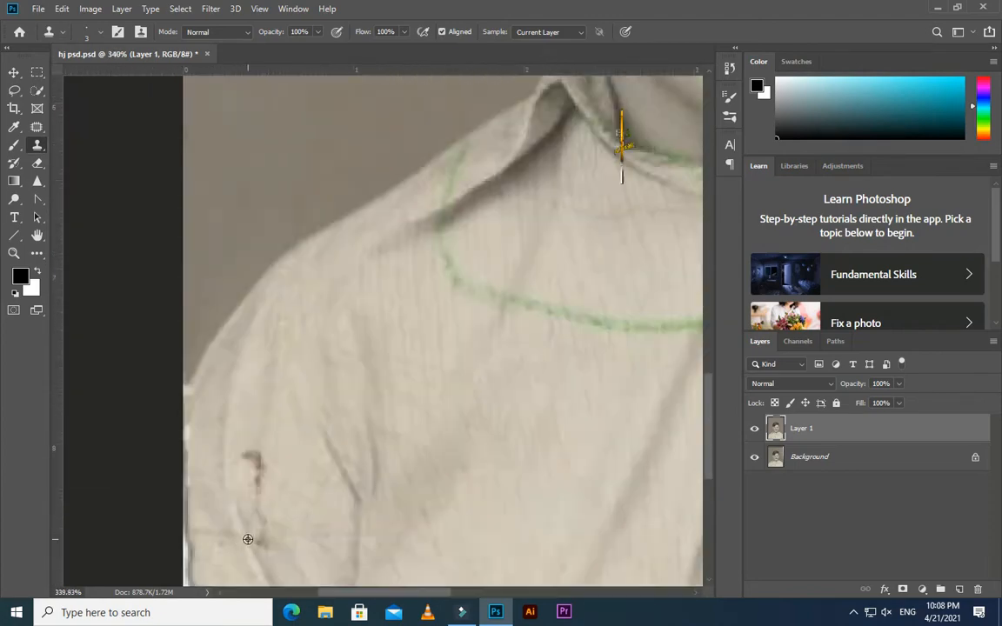
pyautogui.click(273, 321)
pyautogui.click(266, 329)
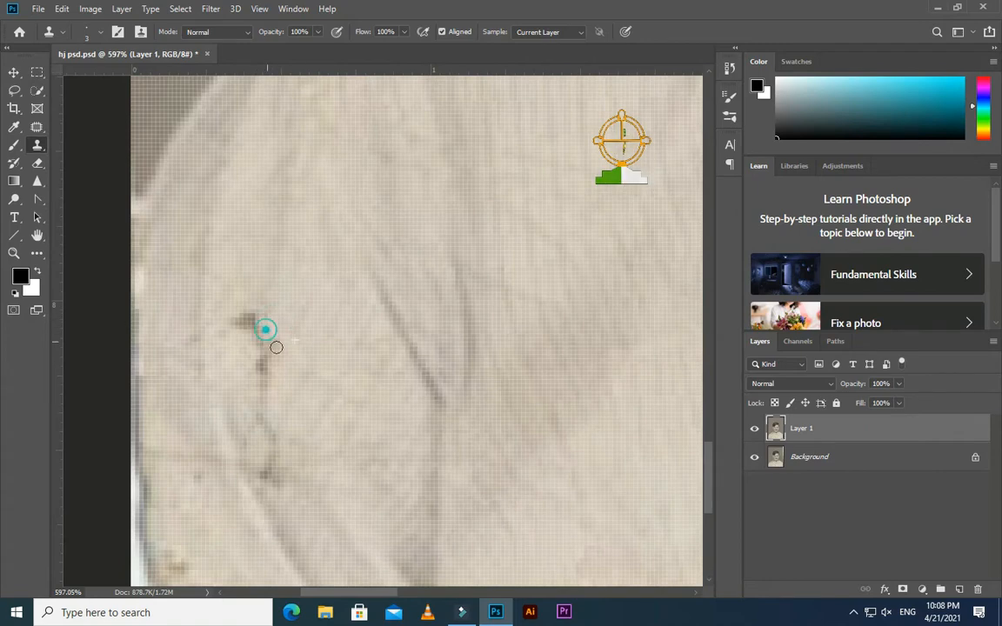
pyautogui.moveTo(263, 340)
pyautogui.mouseDown()
pyautogui.moveTo(233, 322)
pyautogui.moveTo(261, 347)
pyautogui.moveTo(266, 476)
pyautogui.mouseUp()
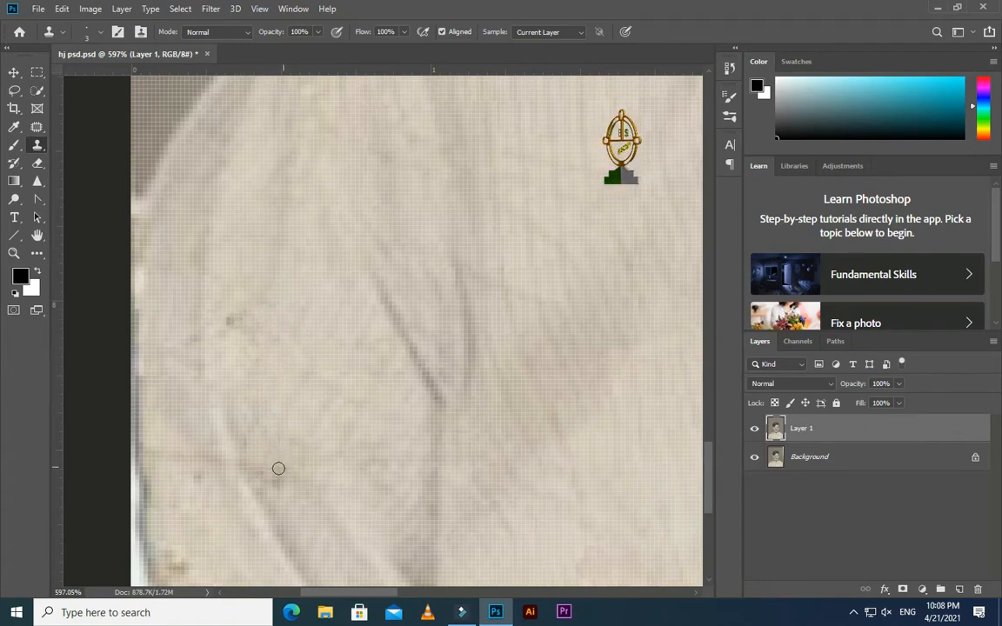
# - Clone shirt fabric over the torn pale edge and brown stain at the photo's bottom-left corner
pyautogui.scroll(-2, 208, 467)
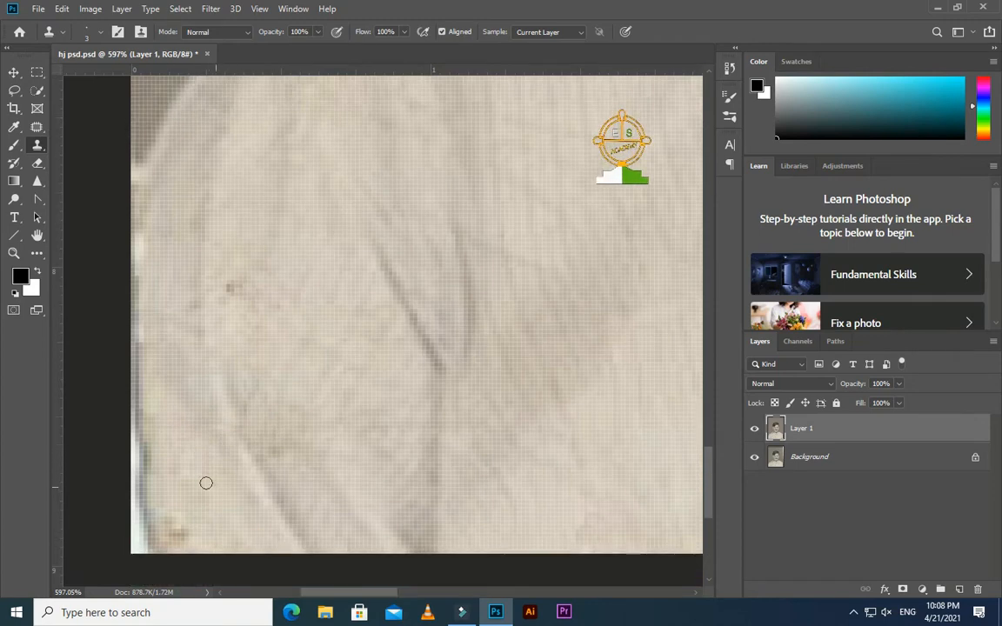
pyautogui.scroll(-3, 172, 526)
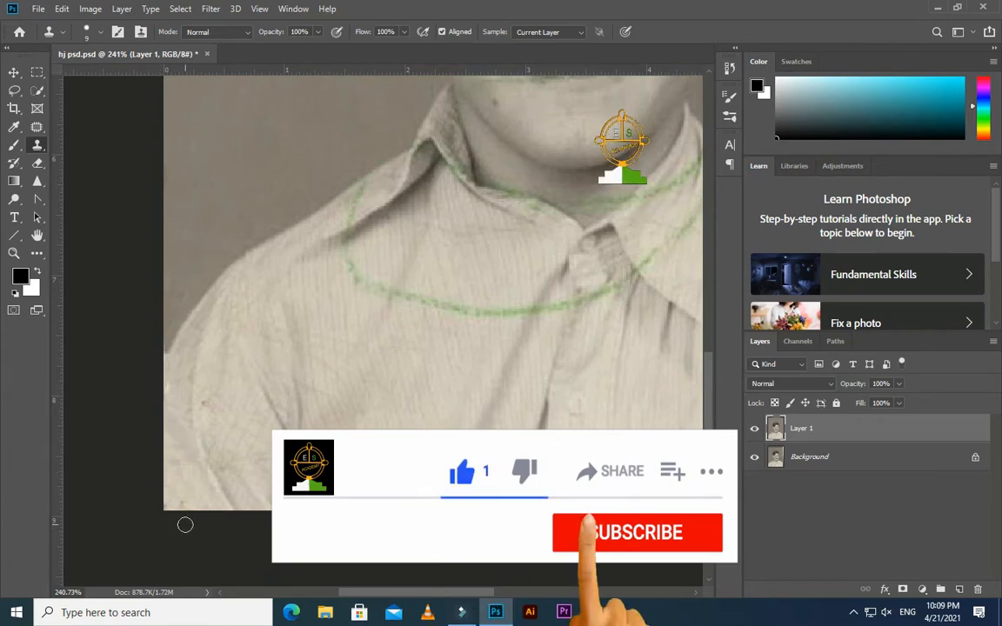
pyautogui.keyDown('alt'); pyautogui.click(171, 457); pyautogui.keyUp('alt')
pyautogui.moveTo(172, 505); pyautogui.dragTo(187, 506)
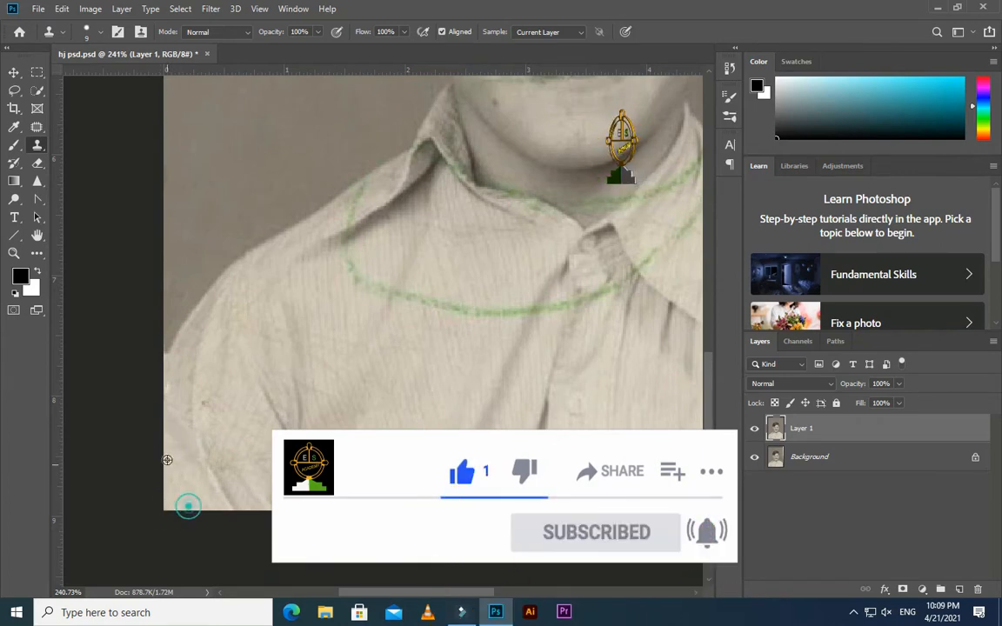
# - Clone over the jagged notch where the left-hand shoulder meets the photo's edge
pyautogui.scroll(-2, 183, 447)
pyautogui.scroll(5, 190, 380)
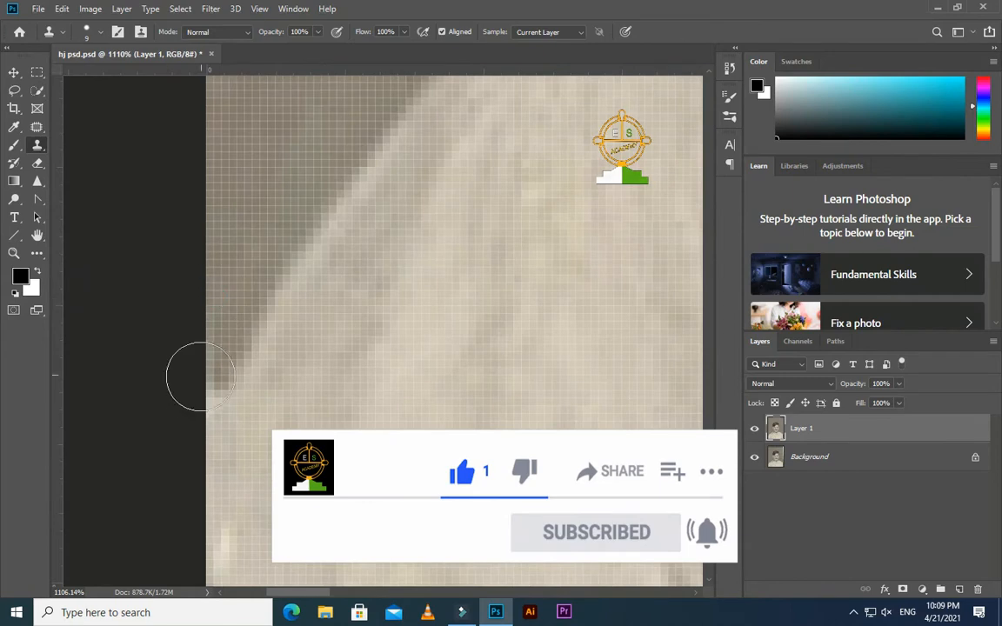
pyautogui.scroll(-3, 333, 382)
pyautogui.scroll(3, 271, 419)
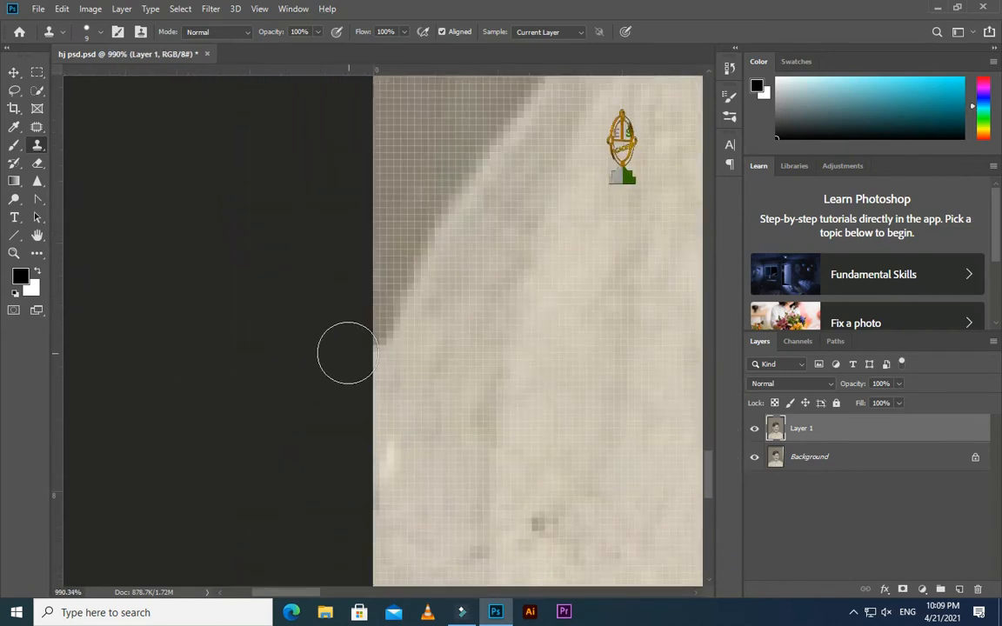
# - Patch the dark torn strip along the photo's right edge with clean fabric from the adjacent sleeve
pyautogui.scroll(-6, 347, 348)
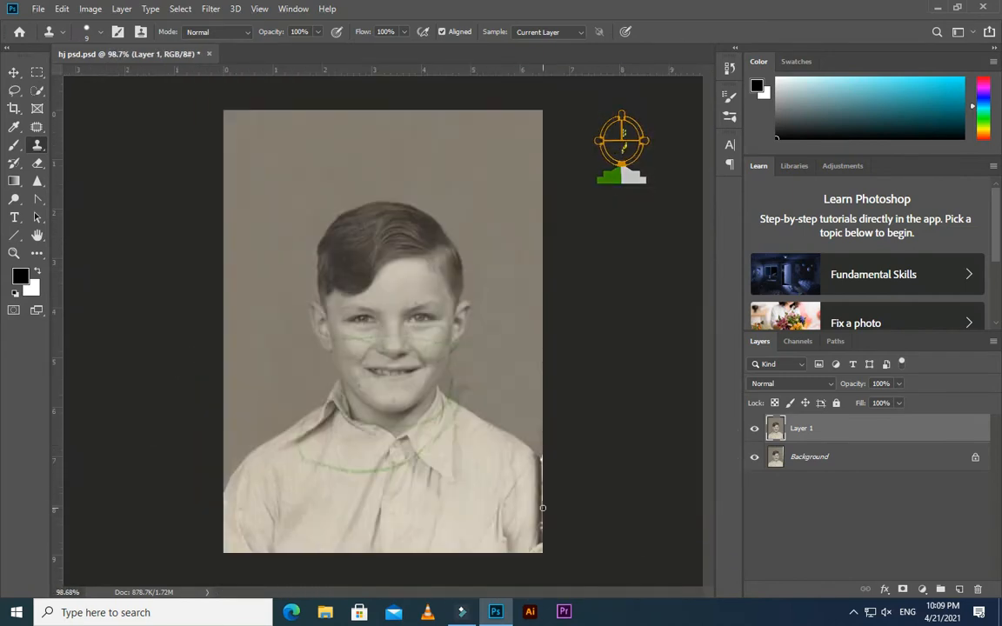
pyautogui.scroll(2, 543, 508)
pyautogui.scroll(3, 539, 400)
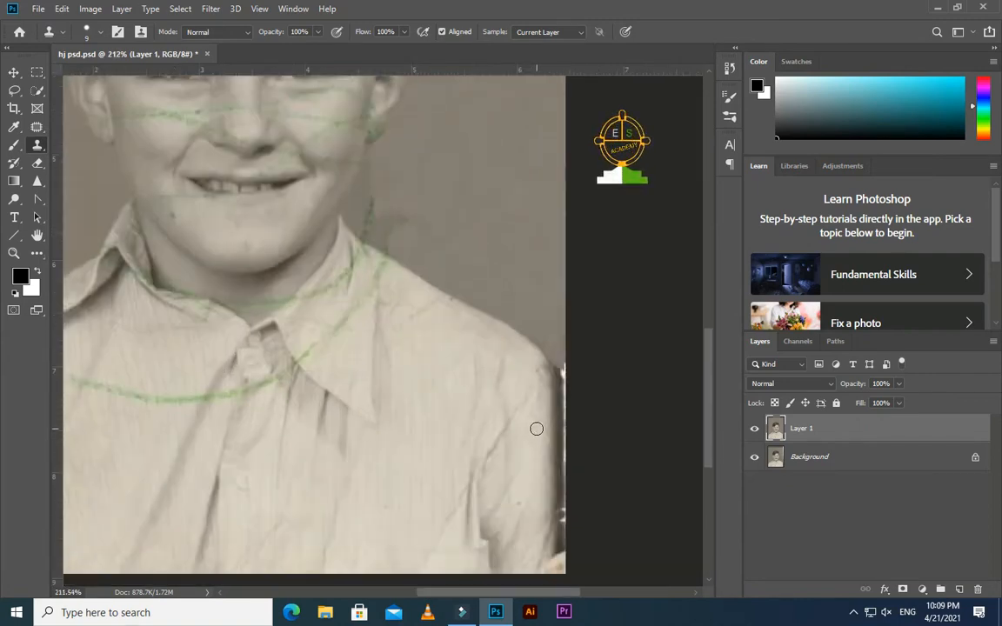
pyautogui.scroll(-3, 535, 417)
pyautogui.scroll(3, 522, 392)
pyautogui.press('j')
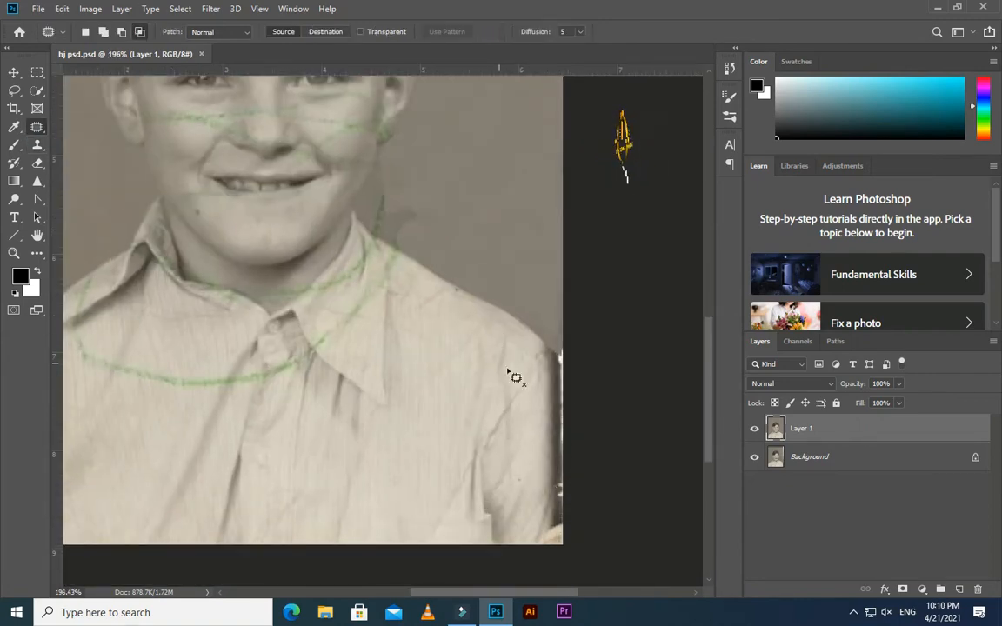
pyautogui.moveTo(549, 541)
pyautogui.mouseDown()
pyautogui.moveTo(569, 505)
pyautogui.moveTo(561, 370)
pyautogui.mouseUp()
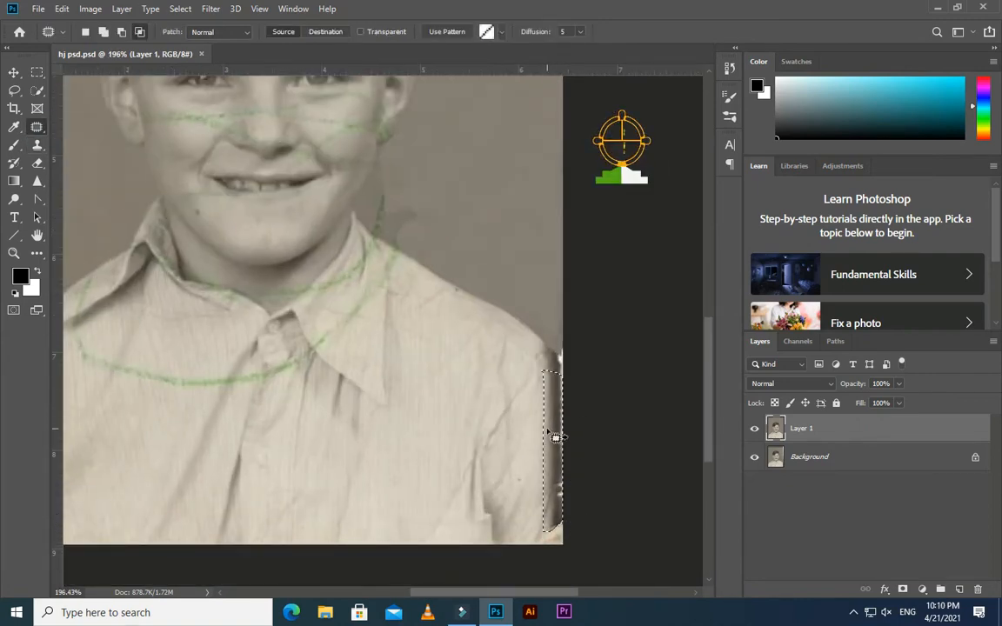
pyautogui.moveTo(555, 436); pyautogui.dragTo(526, 439)
pyautogui.hotkey('ctrl', 'd')
# - Patch the narrow vertical seam left along the right-hand sleeve's edge and save the document
pyautogui.scroll(-1, 569, 489)
pyautogui.moveTo(537, 346)
pyautogui.mouseDown()
pyautogui.moveTo(535, 459)
pyautogui.moveTo(553, 452)
pyautogui.moveTo(541, 347)
pyautogui.mouseUp()
pyautogui.moveTo(532, 483)
pyautogui.mouseDown()
pyautogui.moveTo(548, 398)
pyautogui.moveTo(541, 346)
pyautogui.moveTo(537, 414)
pyautogui.moveTo(551, 424)
pyautogui.moveTo(543, 348)
pyautogui.mouseUp()
pyautogui.hotkey('ctrl', 's')
pyautogui.hotkey('ctrl', 'd')
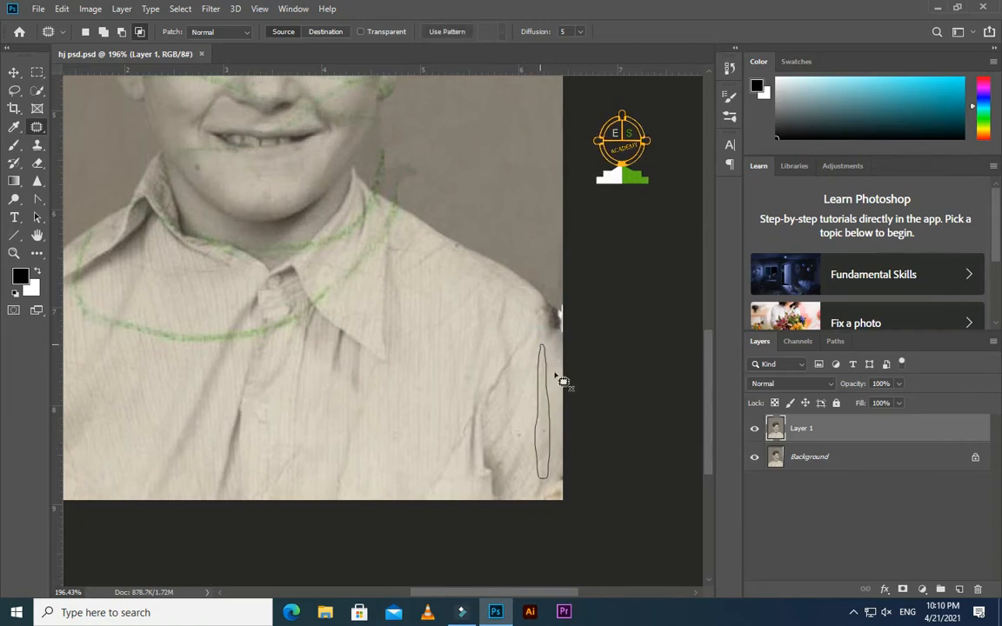
pyautogui.hotkey('ctrl', 'd')
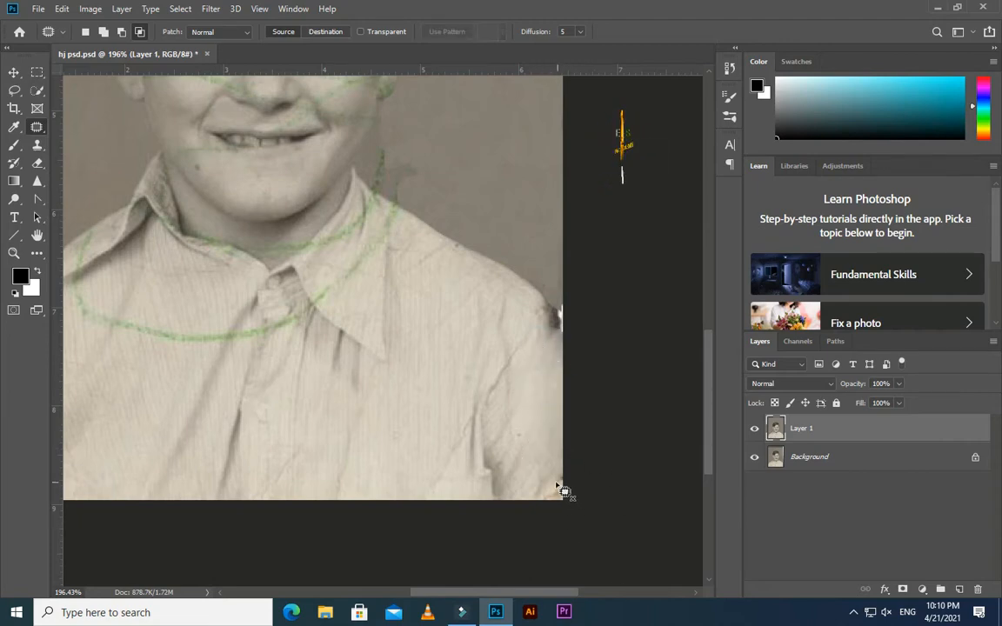
# - Patch the stained bottom-right corner of the photo and the small mark on the left-hand sleeve
pyautogui.moveTo(567, 492)
pyautogui.mouseDown()
pyautogui.moveTo(574, 471)
pyautogui.moveTo(526, 514)
pyautogui.mouseUp()
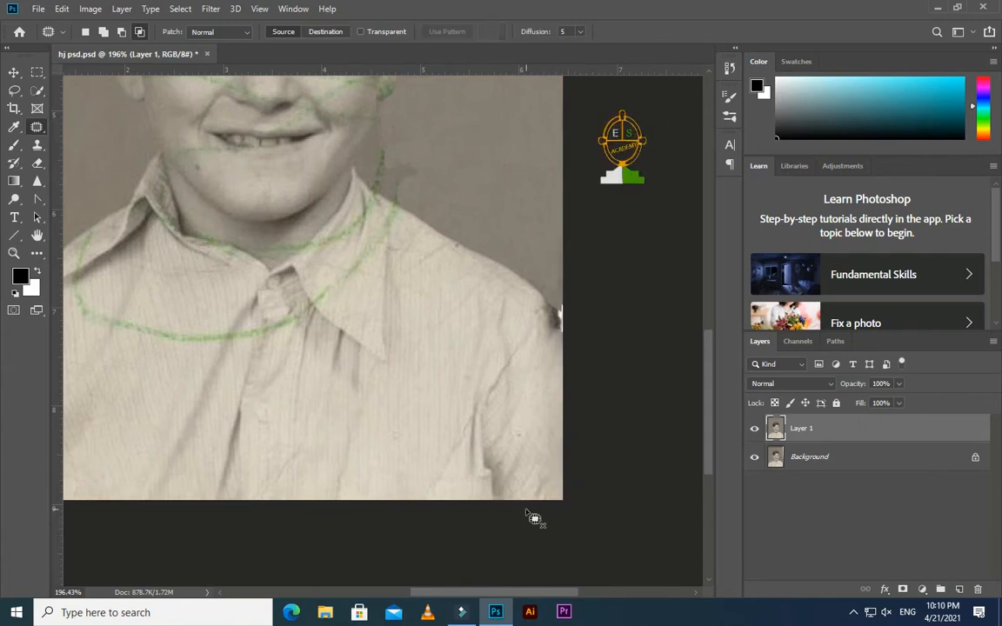
pyautogui.scroll(-4, 561, 539)
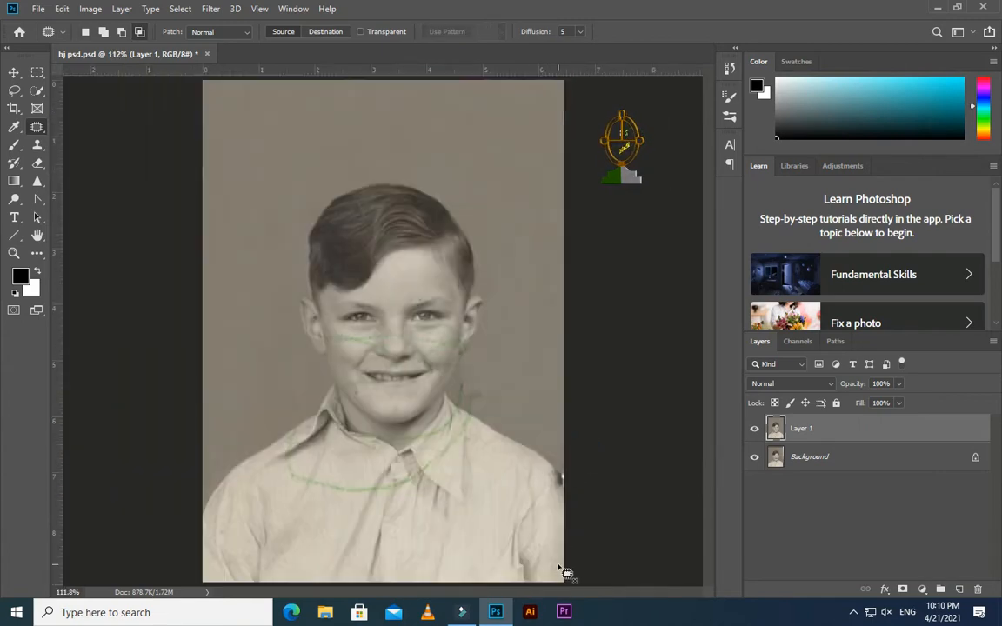
pyautogui.scroll(6, 238, 549)
pyautogui.moveTo(224, 497); pyautogui.dragTo(231, 484)
pyautogui.moveTo(236, 492); pyautogui.dragTo(255, 463)
pyautogui.hotkey('ctrl', 'd')
pyautogui.scroll(-5, 287, 475)
pyautogui.scroll(-2, 581, 476)
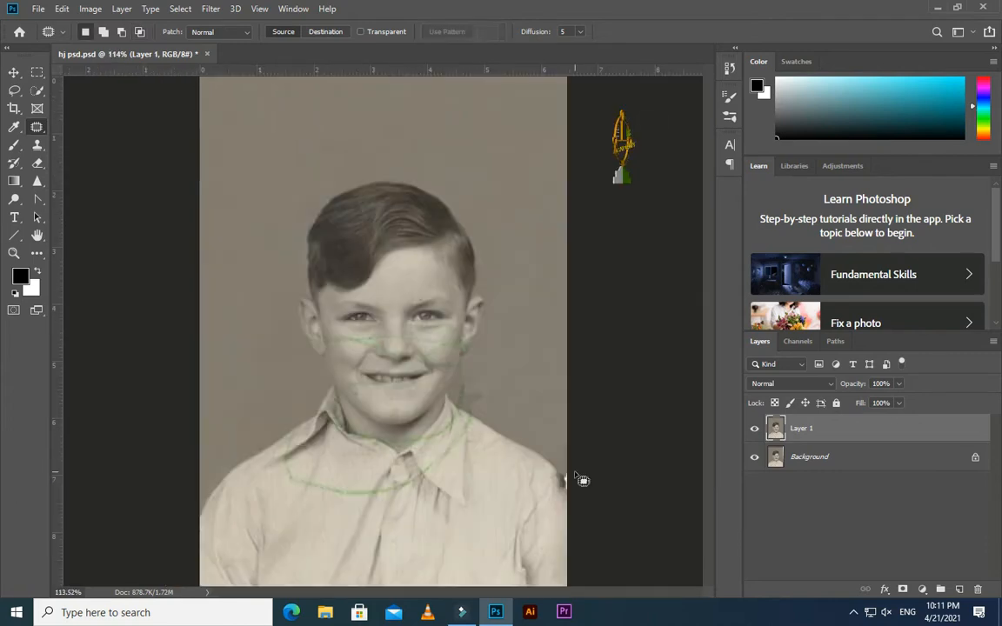
# - Patch the small dark speck on the right-hand shoulder line and the fabric just below it
pyautogui.scroll(10, 503, 449)
pyautogui.moveTo(501, 426)
pyautogui.mouseDown()
pyautogui.moveTo(530, 423)
pyautogui.moveTo(470, 382)
pyautogui.mouseUp()
pyautogui.hotkey('ctrl', 'd')
pyautogui.moveTo(498, 400); pyautogui.dragTo(494, 422)
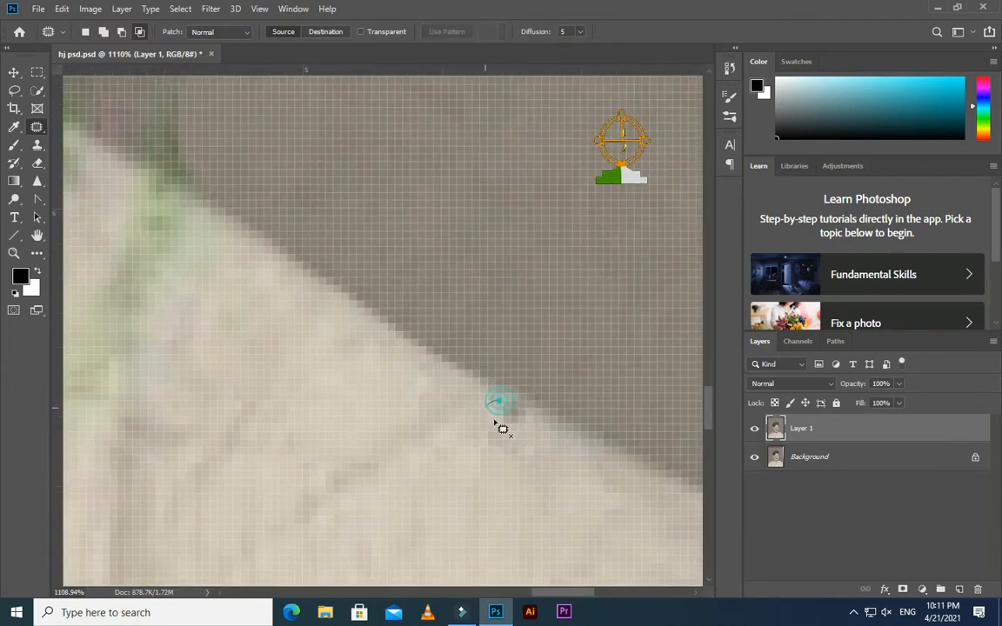
pyautogui.scroll(-4, 512, 429)
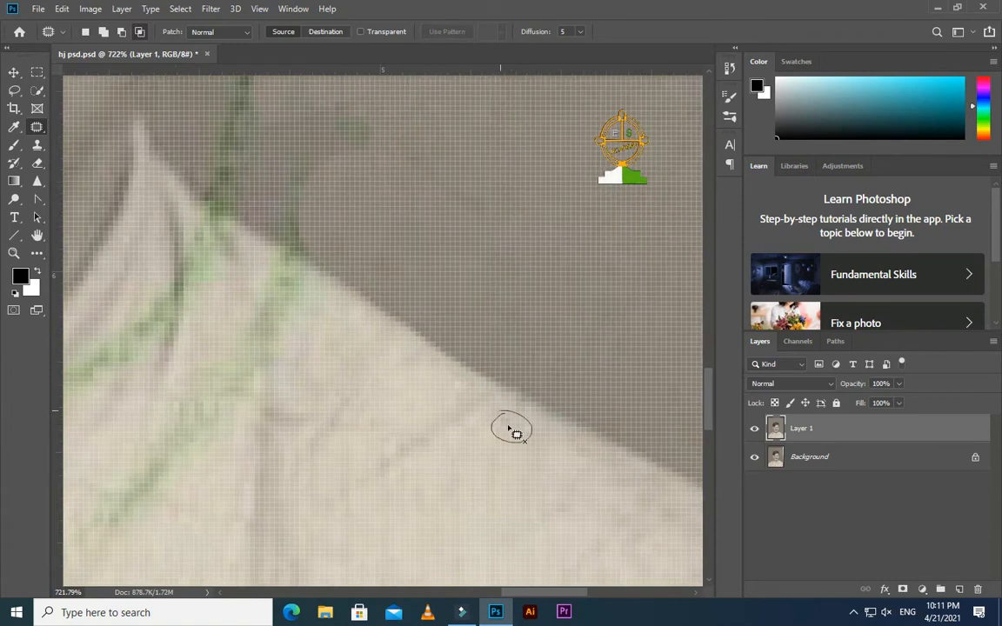
pyautogui.scroll(-1, 522, 448)
pyautogui.scroll(4, 648, 478)
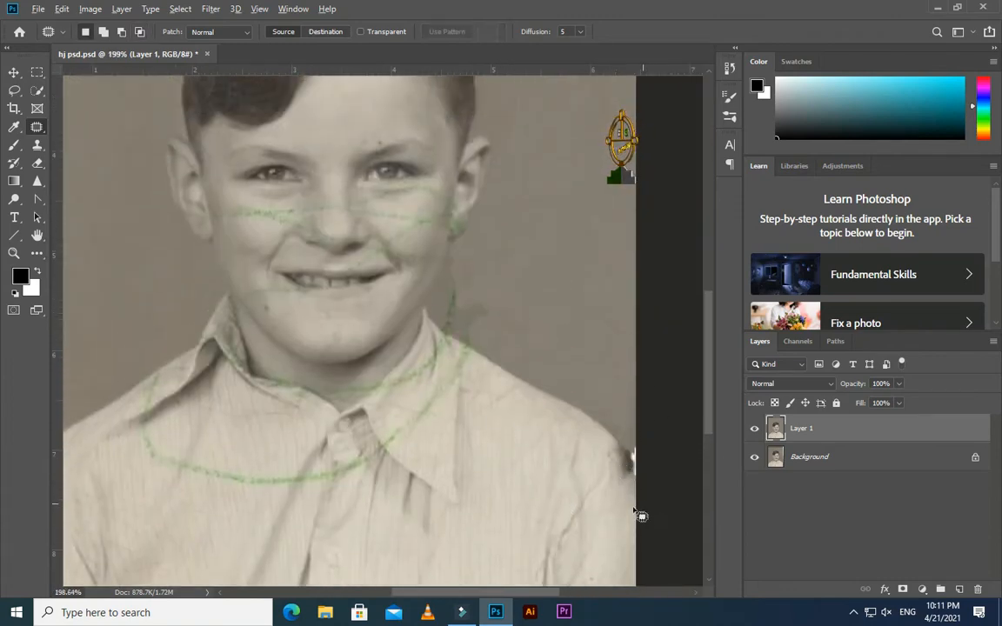
# - Clone background over the white torn spot at the photo's right edge beside the shoulder, and save the document
pyautogui.scroll(-3, 648, 408)
pyautogui.scroll(2, 622, 400)
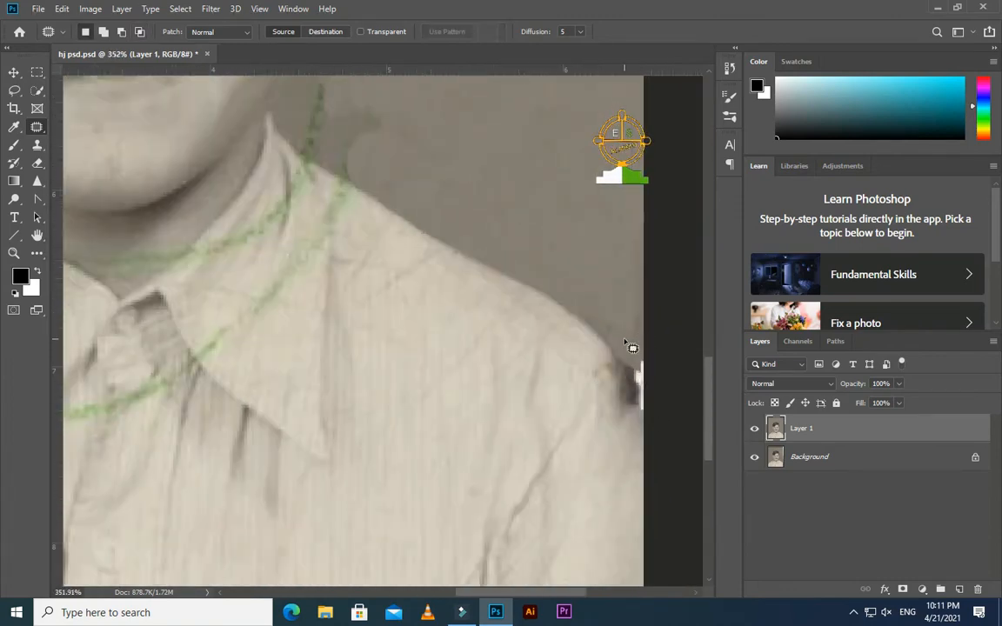
pyautogui.press('s')
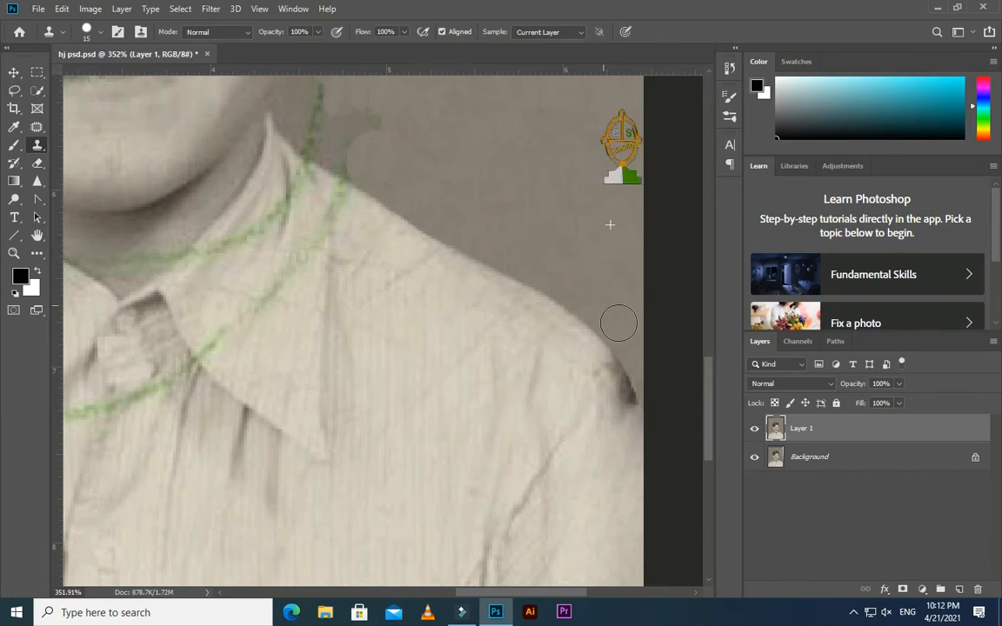
pyautogui.scroll(-5, 649, 367)
pyautogui.scroll(3, 514, 184)
pyautogui.hotkey('ctrl', 's')
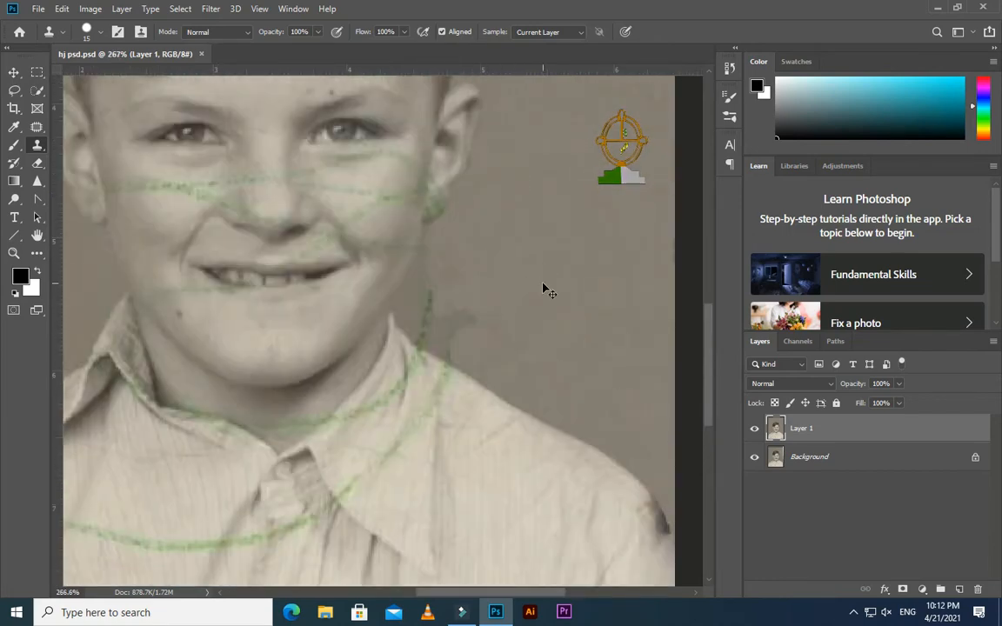
# - Clone shirt fabric over the dark patch at the outer end of the right-hand shoulder
pyautogui.scroll(5, 684, 335)
pyautogui.scroll(-2, 685, 336)
pyautogui.keyDown('alt'); pyautogui.click(588, 372); pyautogui.keyUp('alt')
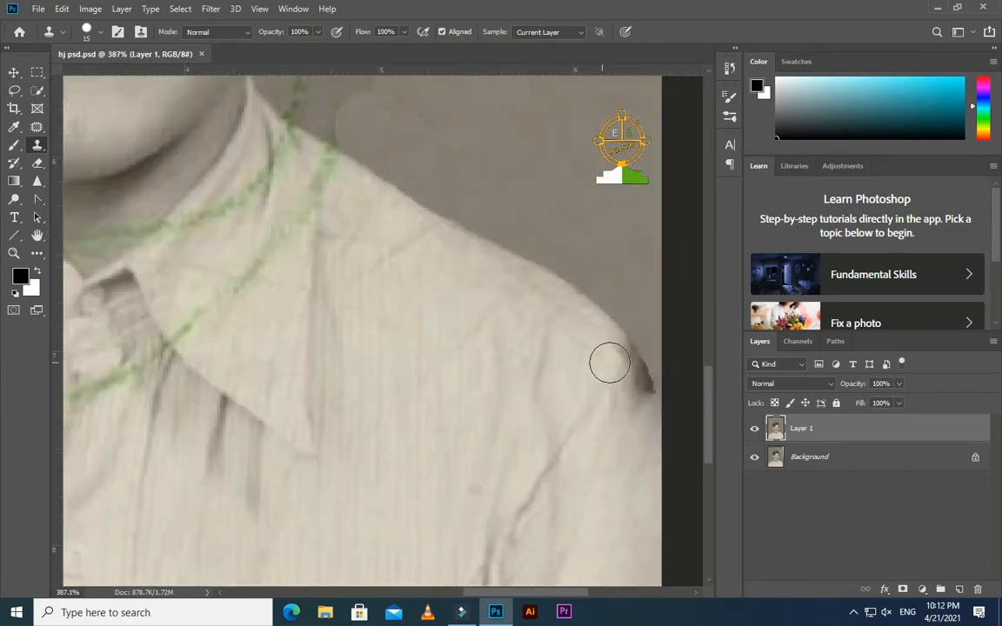
pyautogui.click(615, 357)
pyautogui.scroll(-2, 580, 456)
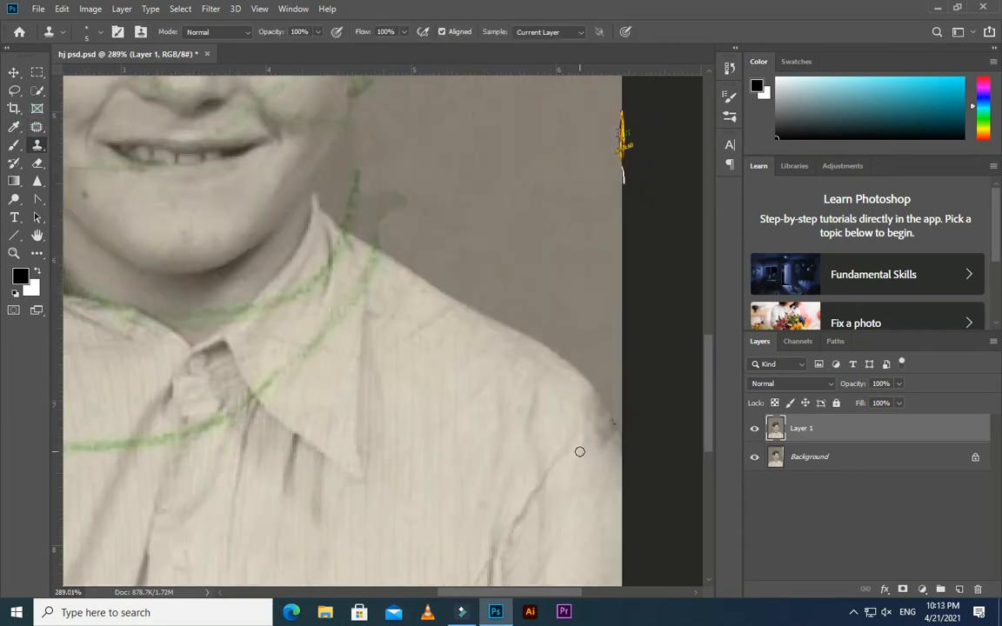
# - Clone over the stray dark pixels beside the right-hand shoulder's outer end with a fine 2-pixel brush
pyautogui.scroll(10, 595, 459)
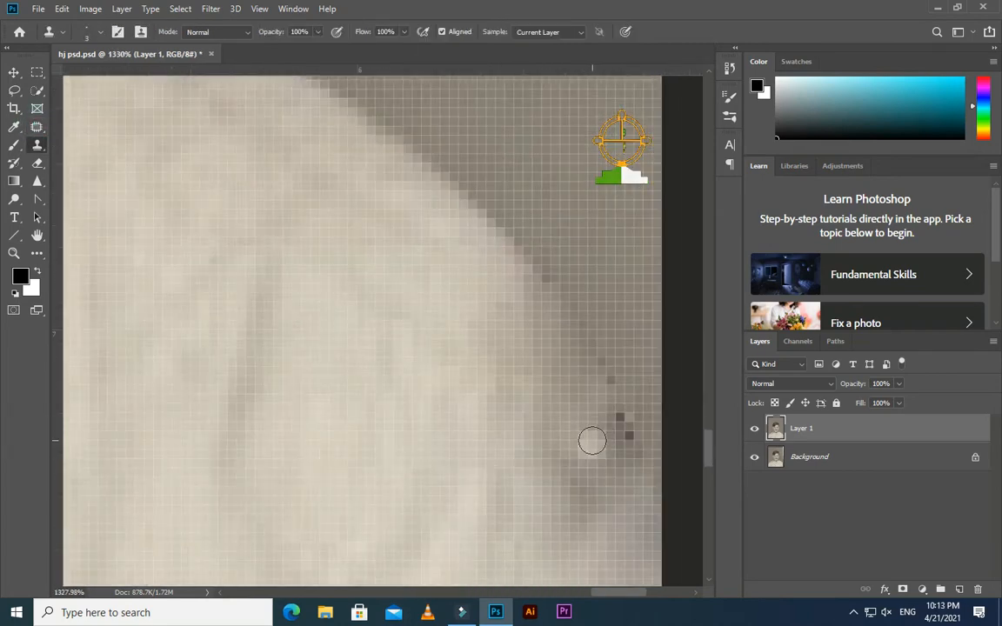
pyautogui.press(']')
pyautogui.keyDown('alt'); pyautogui.click(601, 421); pyautogui.keyUp('alt')
pyautogui.click(620, 419)
pyautogui.click(628, 435)
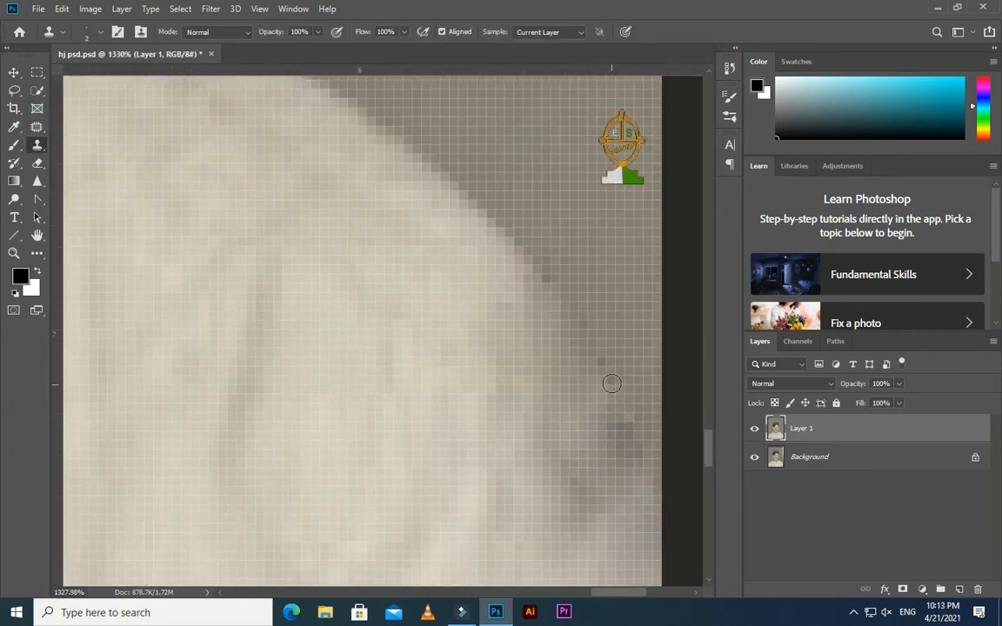
pyautogui.click(610, 382)
pyautogui.click(602, 365)
# - Clone background along the right-hand shoulder's outline to smooth its blurred outer edge
pyautogui.scroll(-6, 595, 454)
pyautogui.scroll(6, 582, 436)
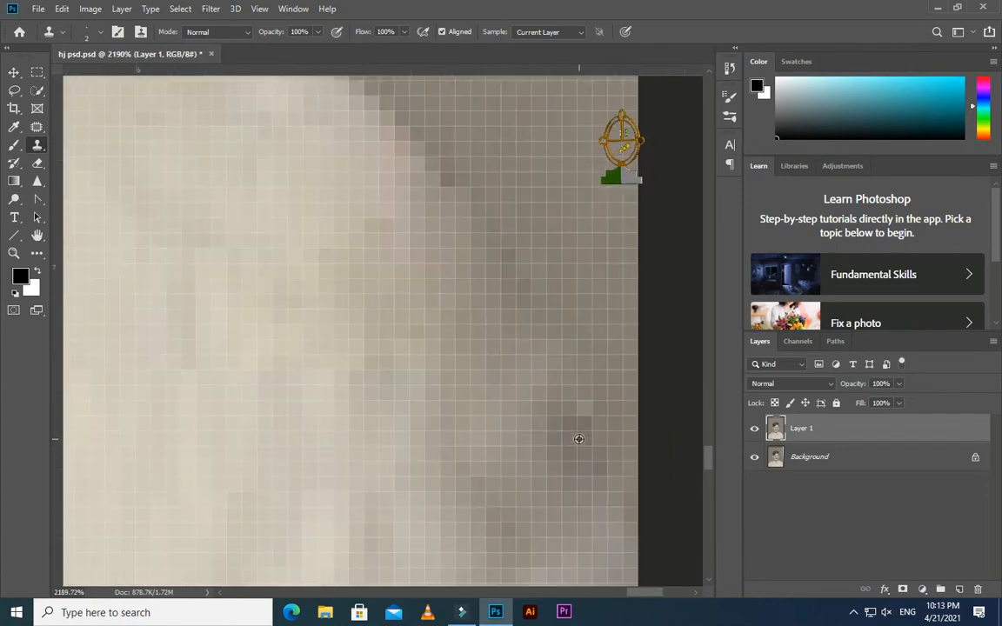
pyautogui.scroll(-6, 567, 459)
pyautogui.scroll(5, 576, 510)
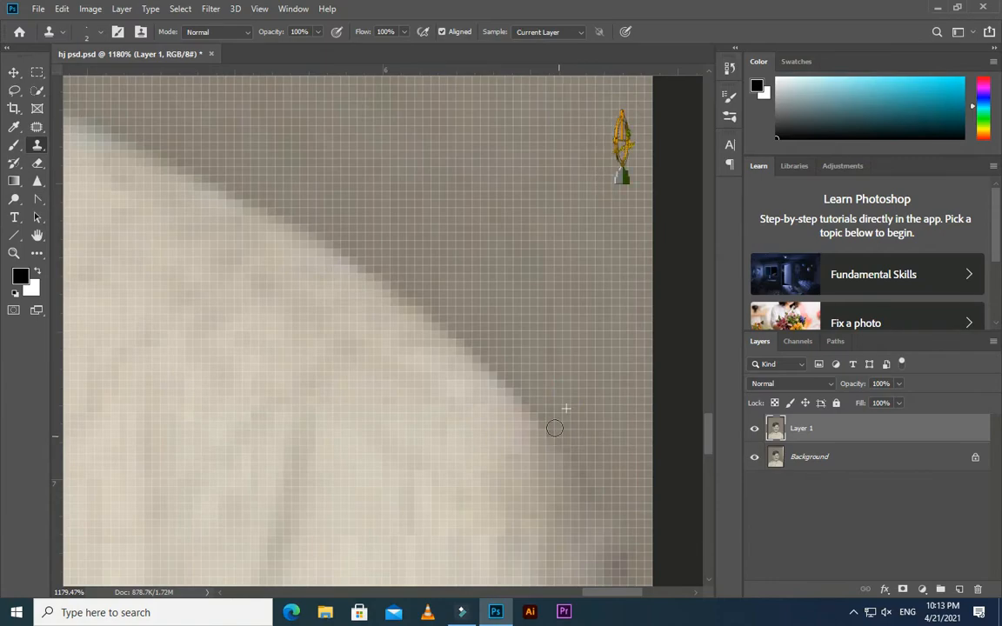
pyautogui.scroll(-6, 561, 405)
pyautogui.scroll(2, 458, 264)
pyautogui.scroll(-4, 458, 264)
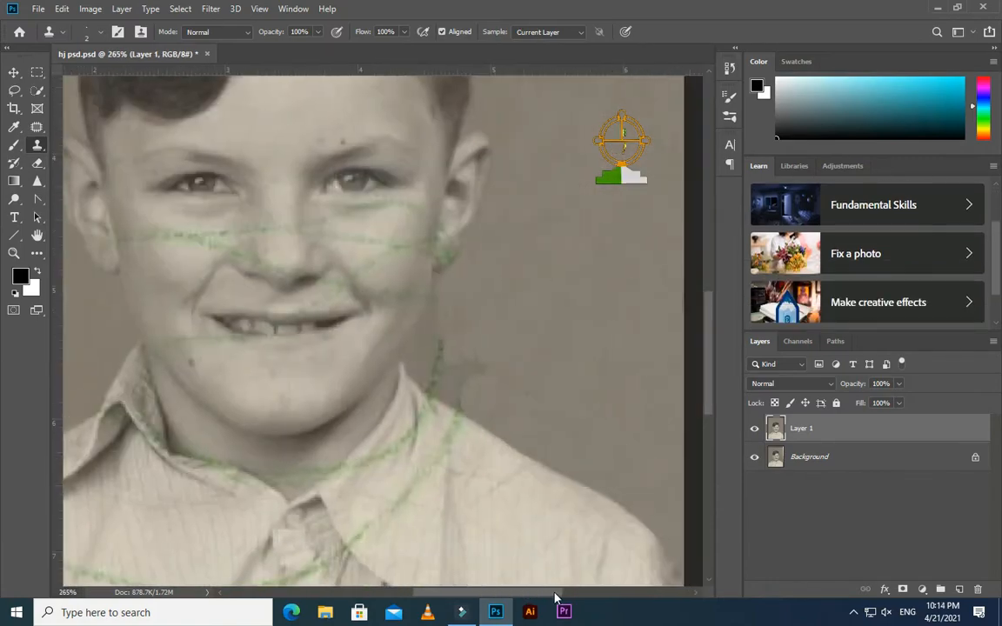
# - Clone clean background over the green marks and dark blotches beside the jaw and above the right-hand collar
pyautogui.scroll(2, 530, 354)
pyautogui.scroll(4, 398, 279)
pyautogui.scroll(-2, 401, 278)
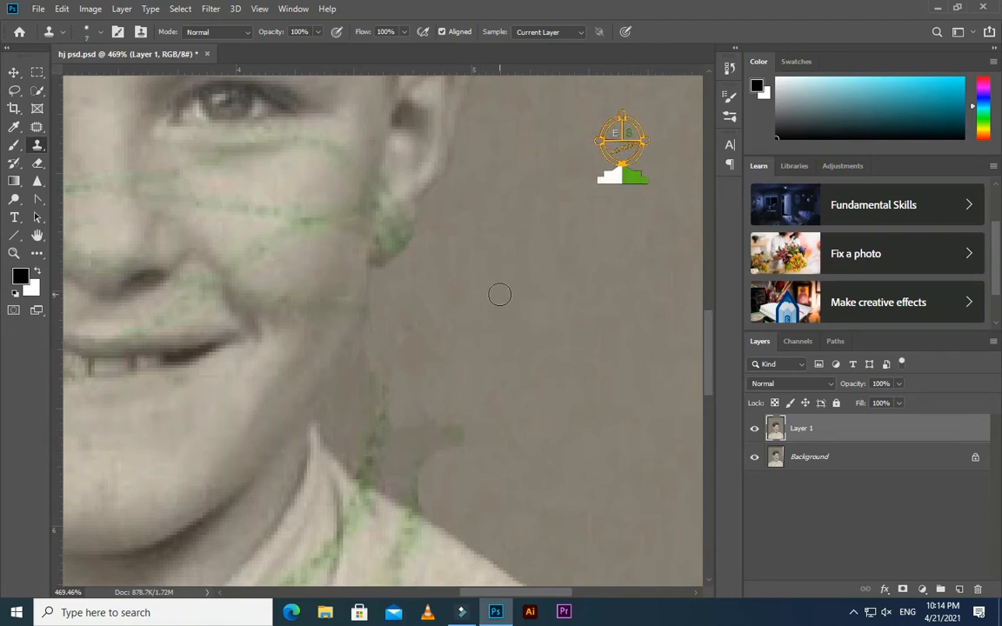
pyautogui.moveTo(461, 400)
pyautogui.mouseDown()
pyautogui.moveTo(445, 426)
pyautogui.moveTo(525, 388)
pyautogui.moveTo(422, 445)
pyautogui.moveTo(419, 386)
pyautogui.mouseUp()
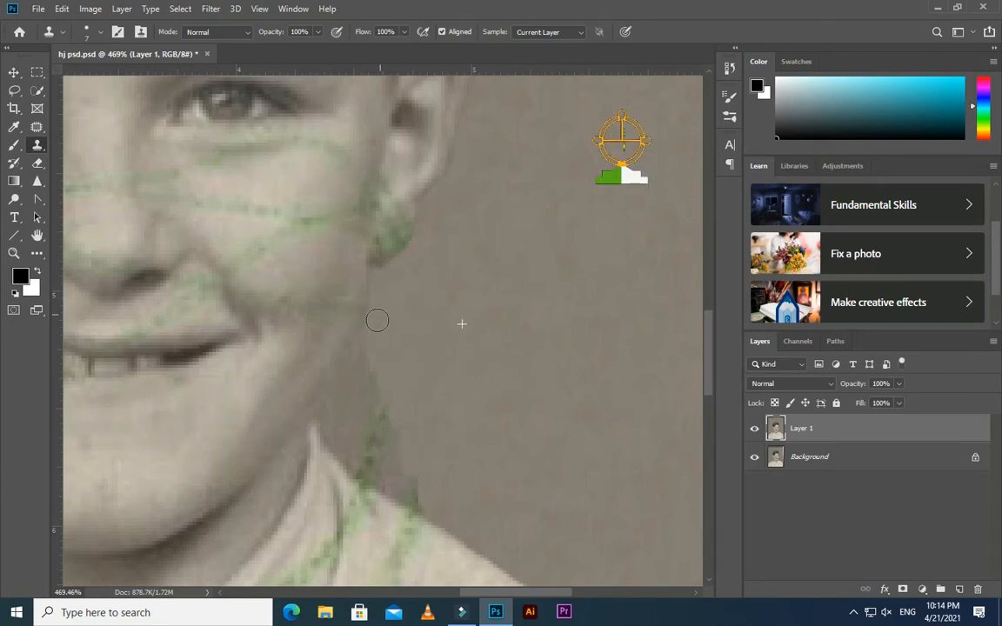
pyautogui.moveTo(352, 376)
pyautogui.mouseDown()
pyautogui.moveTo(340, 411)
pyautogui.moveTo(387, 406)
pyautogui.moveTo(380, 367)
pyautogui.moveTo(355, 410)
pyautogui.mouseUp()
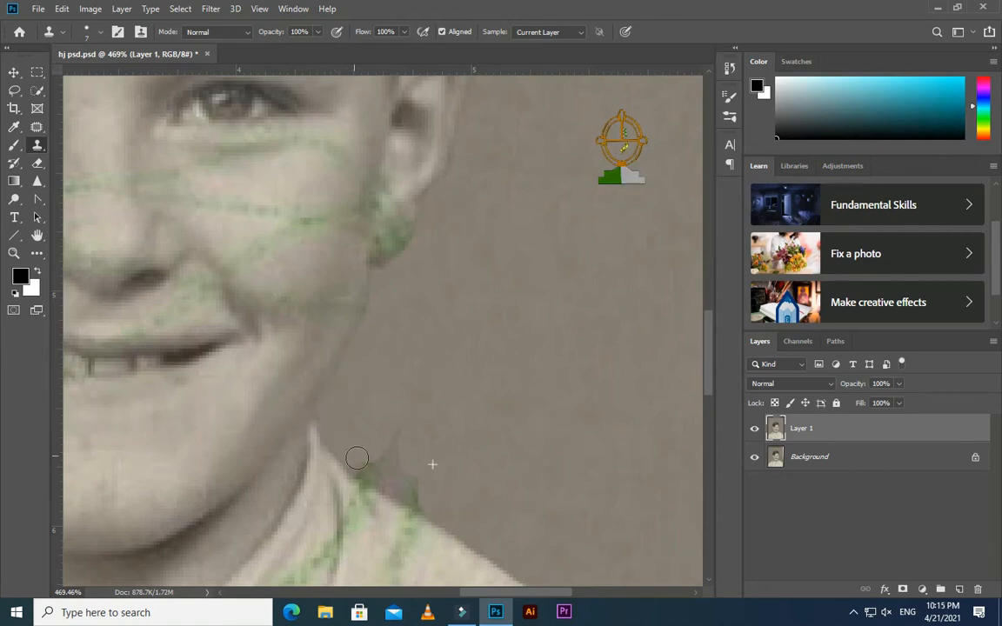
pyautogui.moveTo(356, 458); pyautogui.dragTo(412, 435)
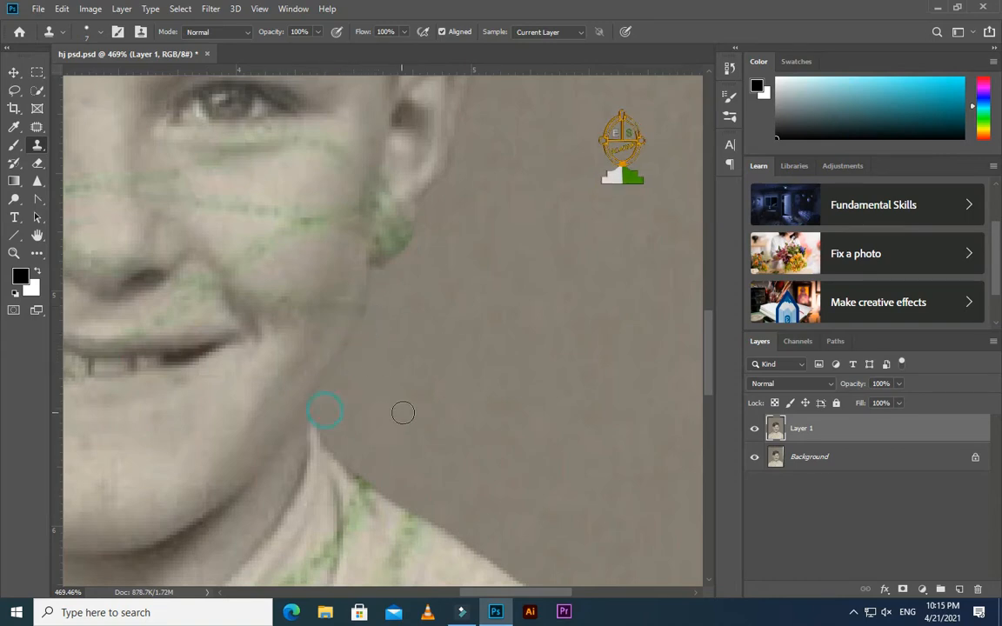
pyautogui.scroll(-4, 400, 396)
pyautogui.scroll(8, 378, 348)
pyautogui.scroll(-5, 404, 343)
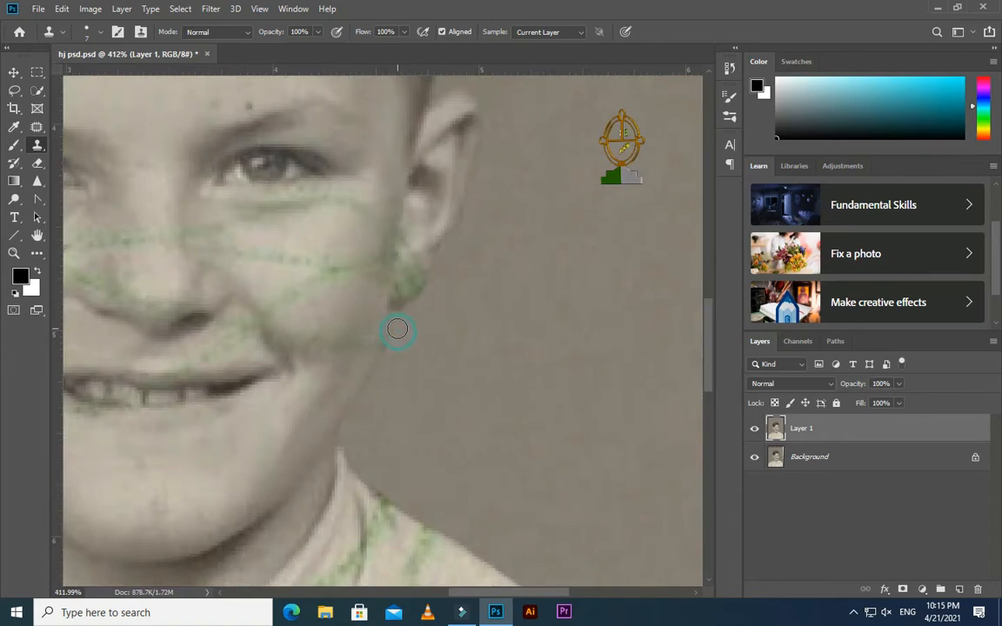
# - Patch the dark stain at the outer end of the right-hand shoulder with clean shirt fabric
pyautogui.scroll(-5, 421, 329)
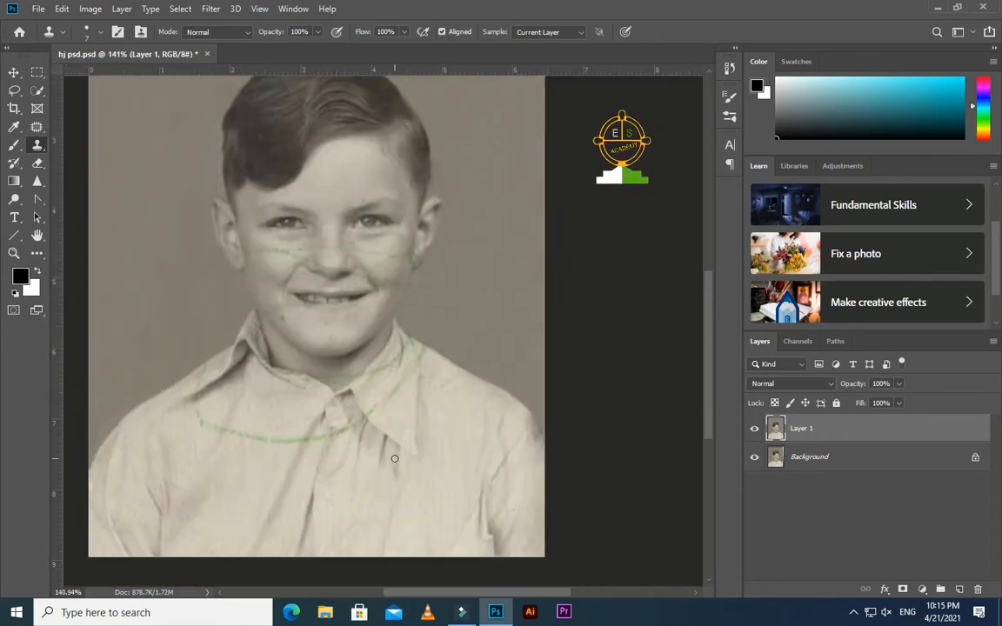
pyautogui.scroll(4, 574, 520)
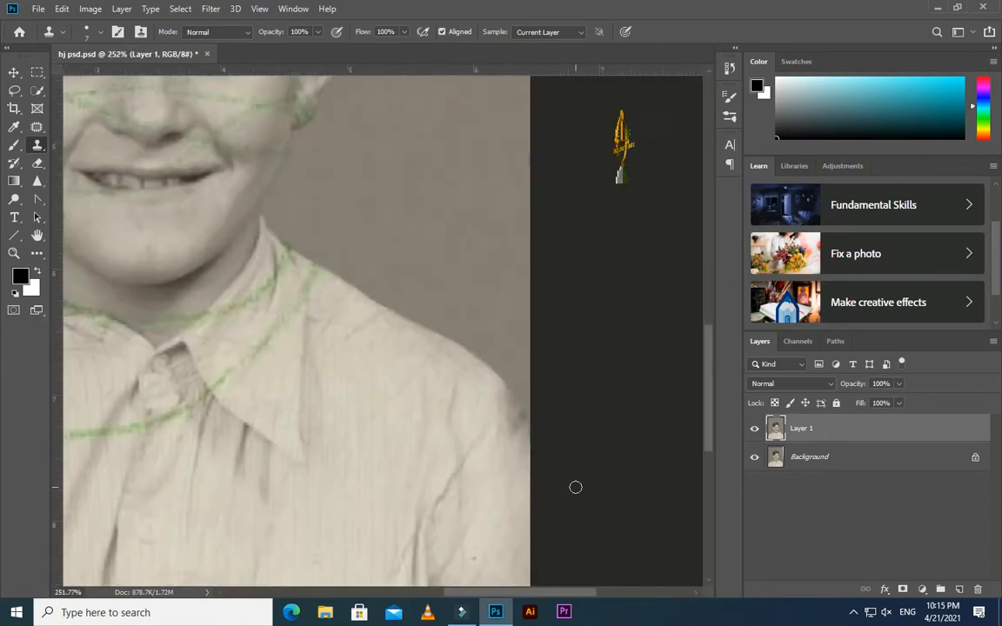
pyautogui.click(37, 126)
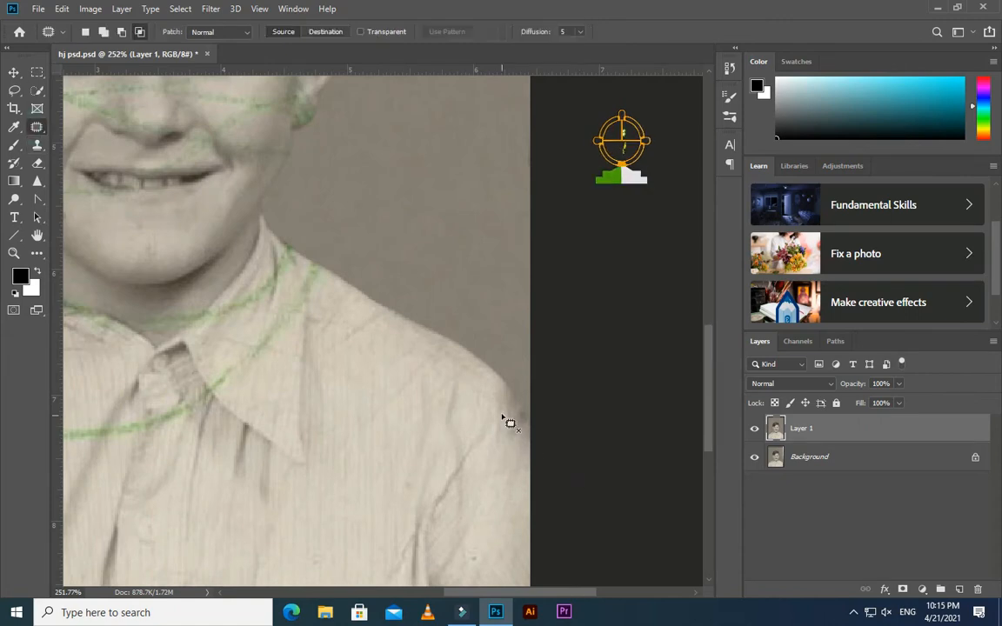
pyautogui.moveTo(496, 396)
pyautogui.mouseDown()
pyautogui.moveTo(491, 435)
pyautogui.moveTo(537, 448)
pyautogui.mouseUp()
pyautogui.moveTo(499, 395); pyautogui.dragTo(504, 388)
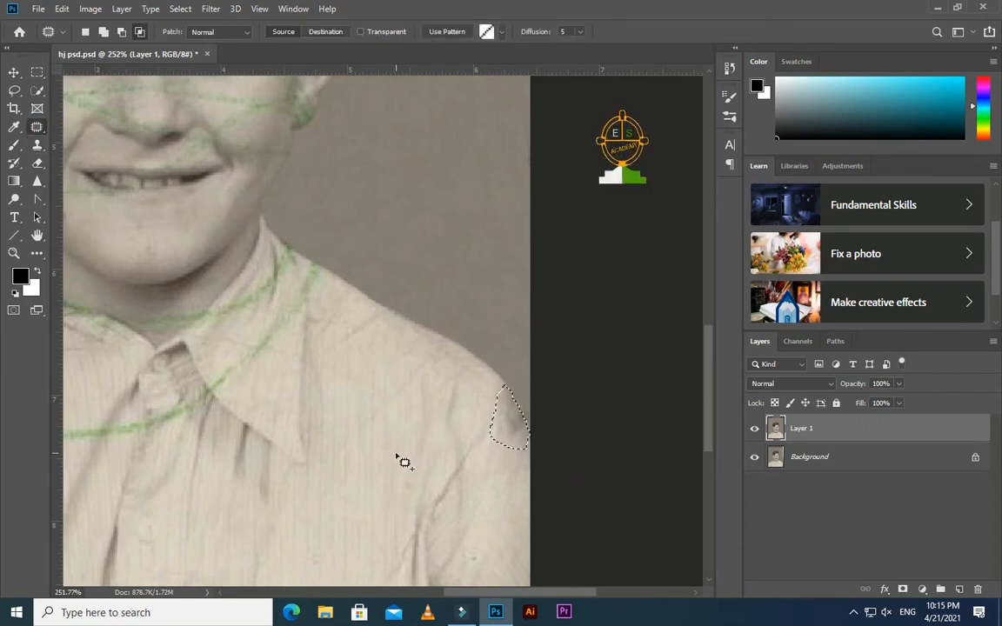
pyautogui.hotkey('shift', 'F5')
pyautogui.click(588, 152)
pyautogui.click(15, 74)
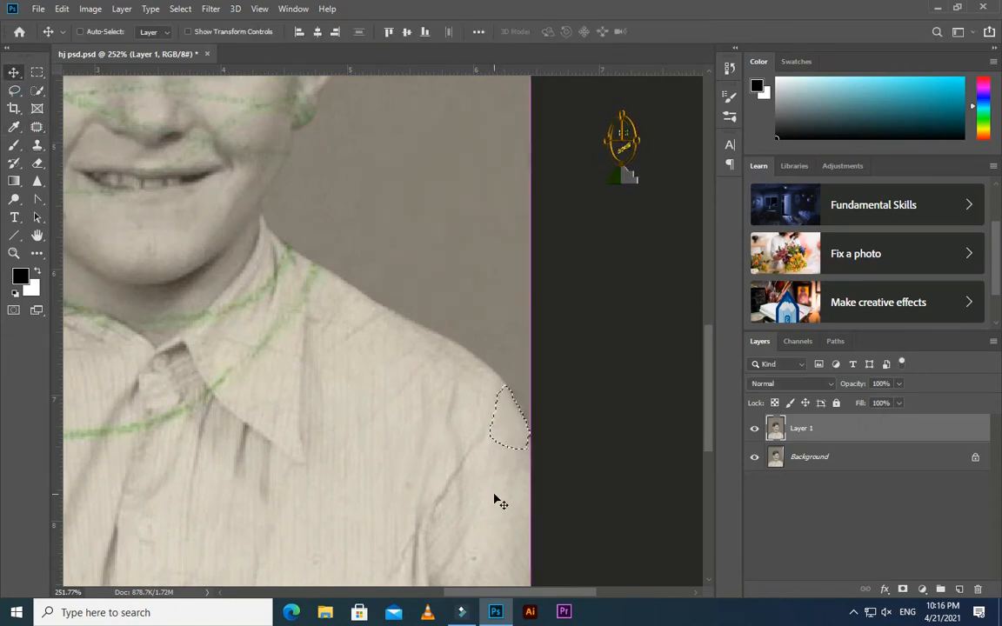
# - Clone background over the rough edge where the right-hand shoulder meets the photo's border
pyautogui.scroll(-4, 491, 504)
pyautogui.scroll(8, 548, 484)
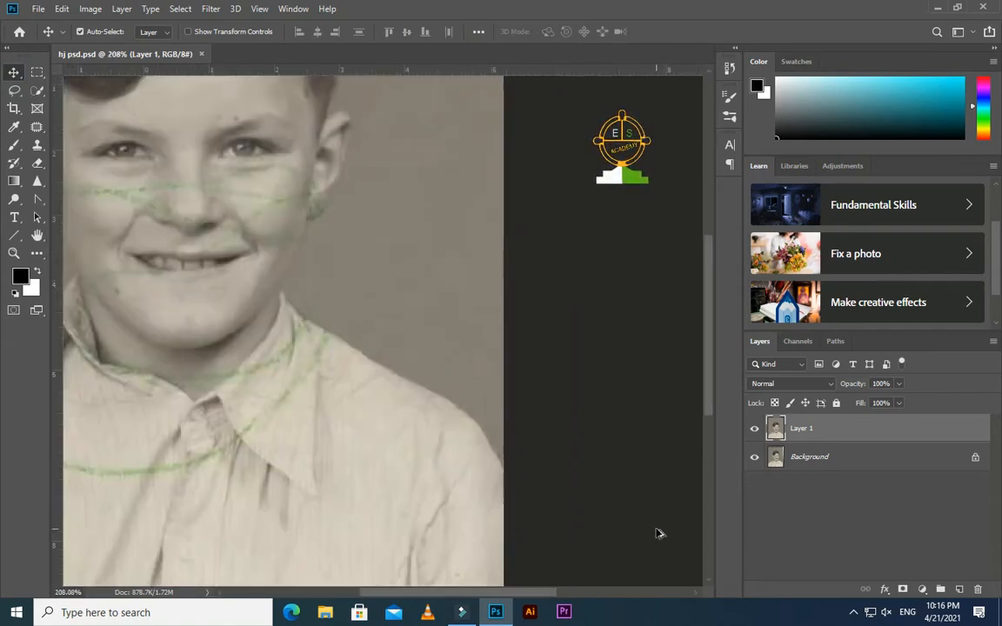
pyautogui.press('s')
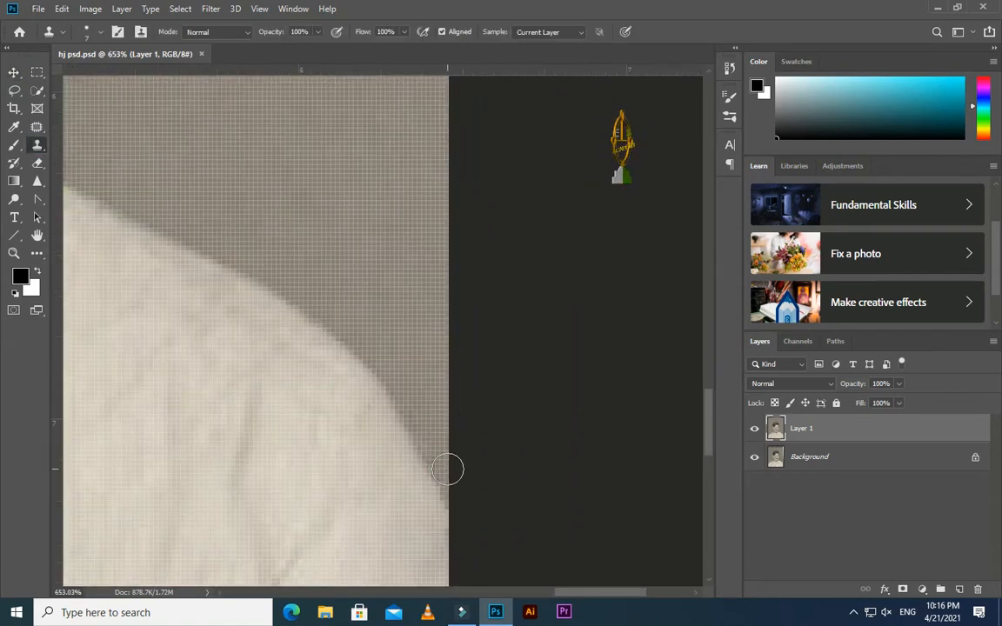
pyautogui.keyDown('alt'); pyautogui.click(441, 426); pyautogui.keyUp('alt')
pyautogui.click(444, 460)
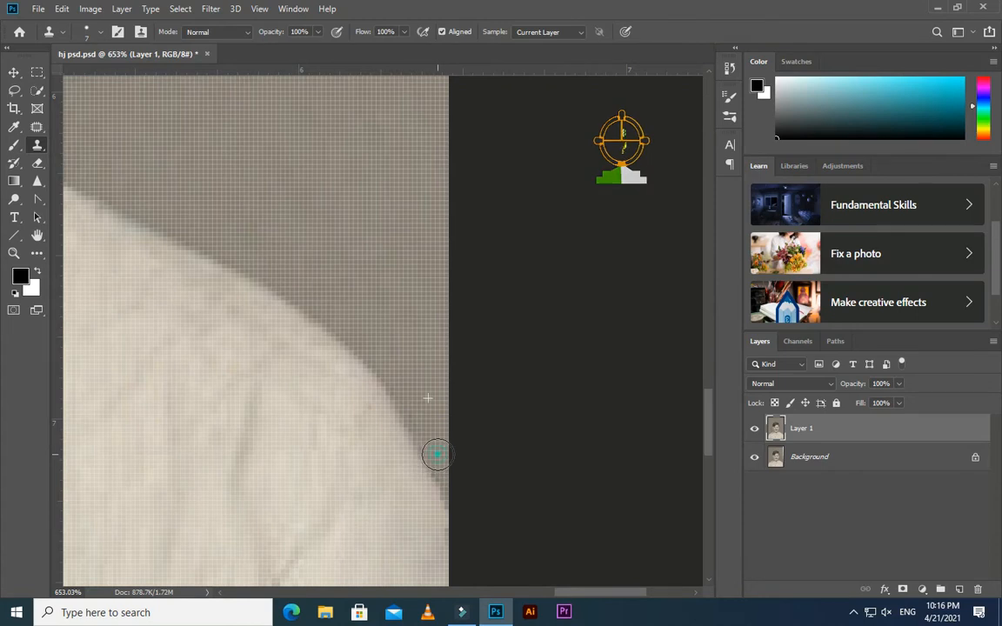
pyautogui.scroll(-8, 445, 470)
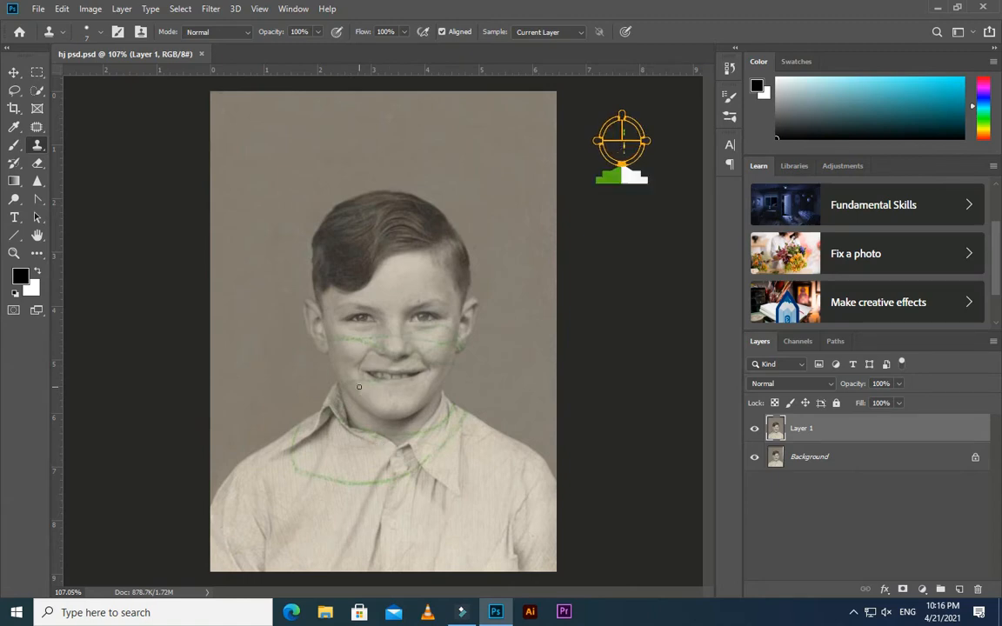
# - Save the document and patch out the green line running below the mouth's left-hand corner with clean skin
pyautogui.scroll(6, 359, 387)
pyautogui.scroll(-5, 473, 390)
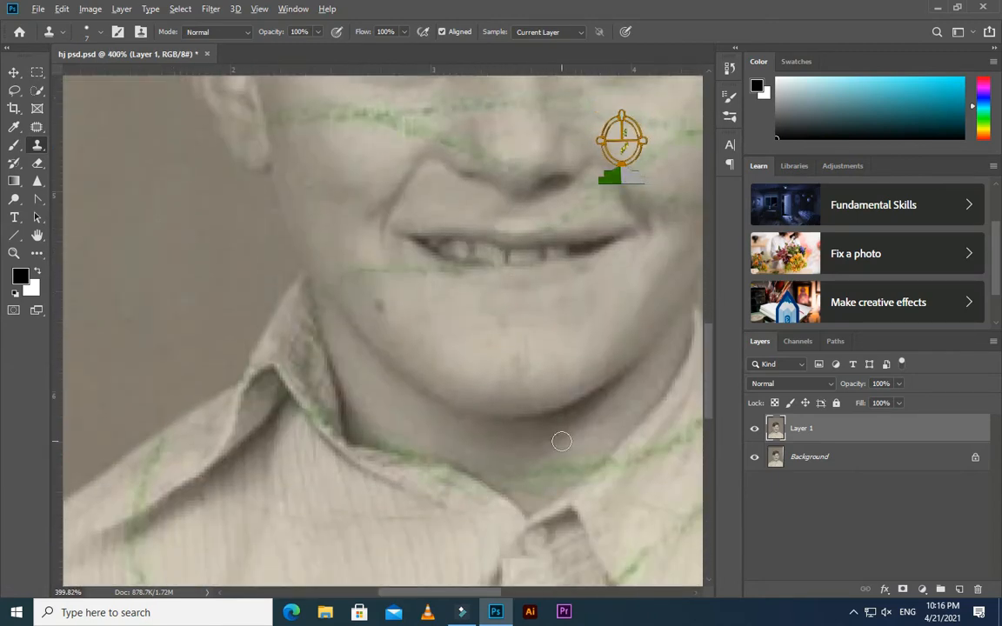
pyautogui.hotkey('ctrl', 's')
pyautogui.click(37, 128)
pyautogui.scroll(-2, 403, 474)
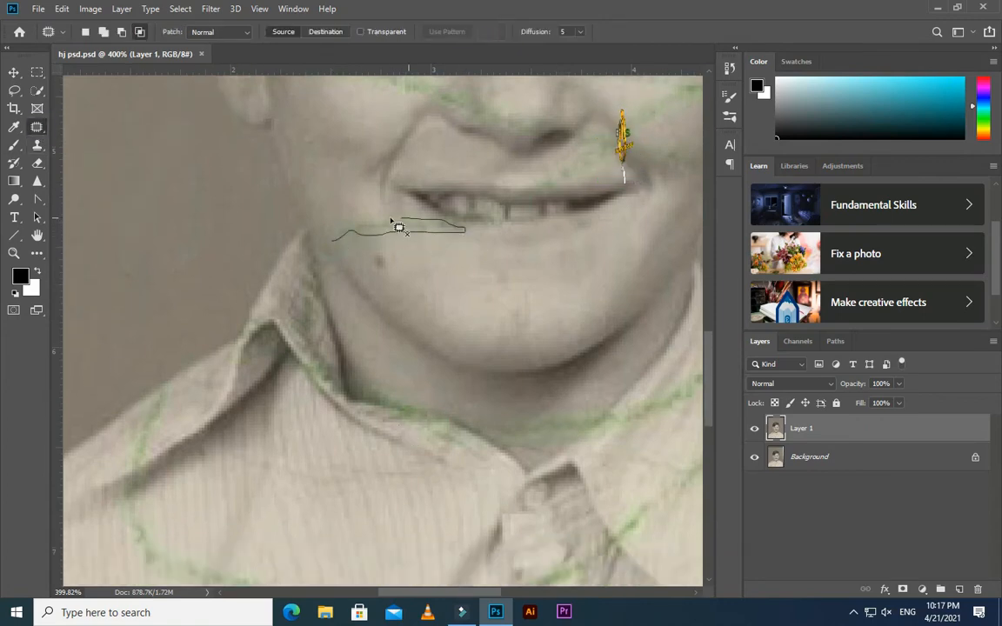
pyautogui.moveTo(331, 247); pyautogui.dragTo(333, 241)
pyautogui.moveTo(400, 226); pyautogui.dragTo(403, 251)
pyautogui.hotkey('ctrl', 'd')
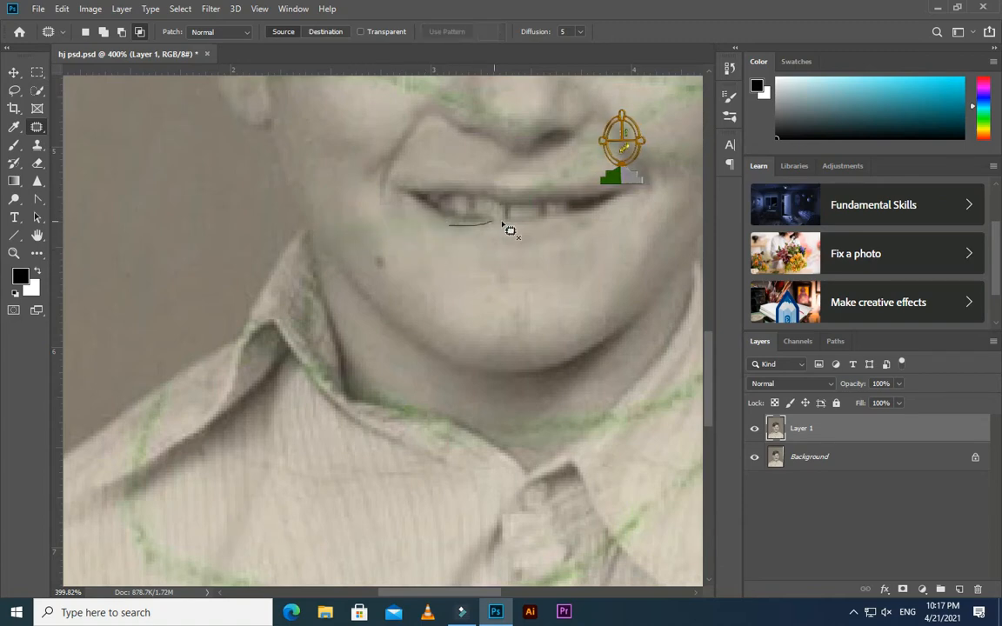
# - Try to patch the green tint along the lower lip beneath the left-hand teeth, and undo the attempt
pyautogui.moveTo(459, 228); pyautogui.dragTo(464, 224)
pyautogui.moveTo(481, 219); pyautogui.dragTo(509, 210)
pyautogui.hotkey('ctrl', 'd')
pyautogui.hotkey('ctrl', 'z')
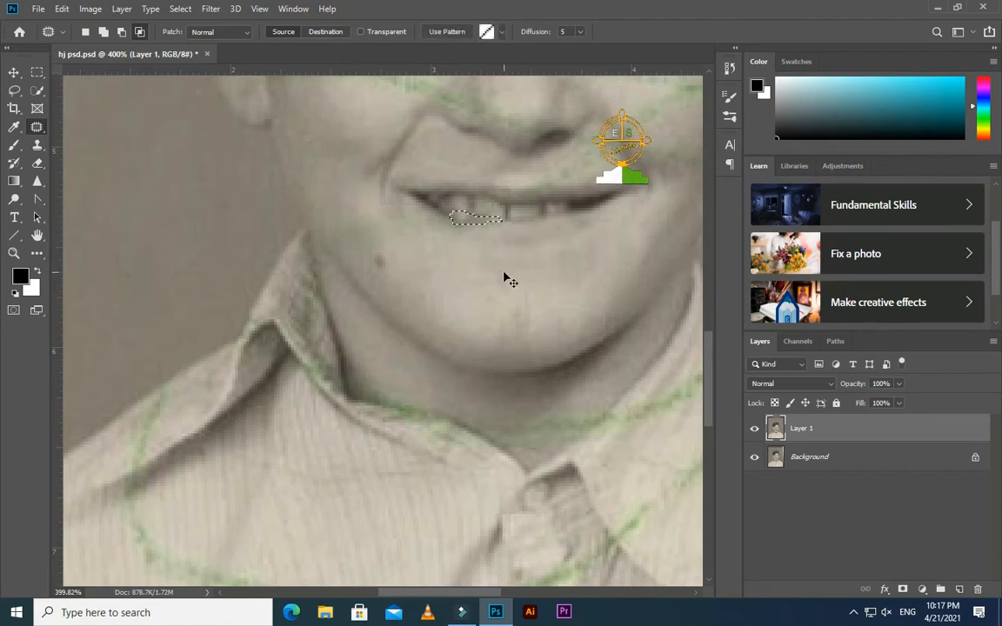
pyautogui.hotkey('ctrl', 'z')
pyautogui.hotkey('ctrl', 'z')
pyautogui.scroll(3, 487, 237)
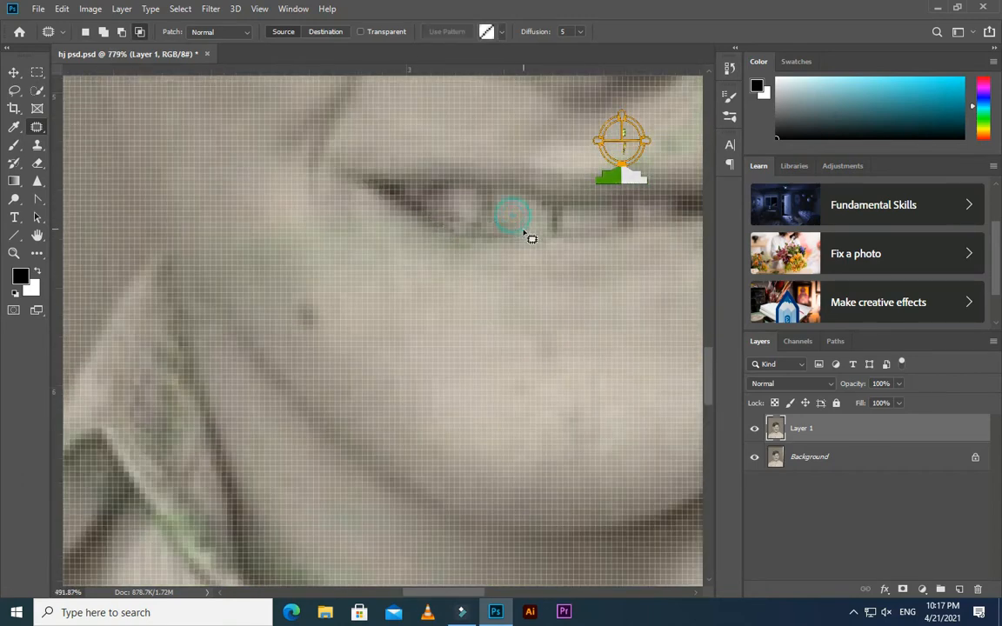
pyautogui.scroll(-7, 528, 234)
pyautogui.scroll(-2, 493, 329)
pyautogui.click(391, 384)
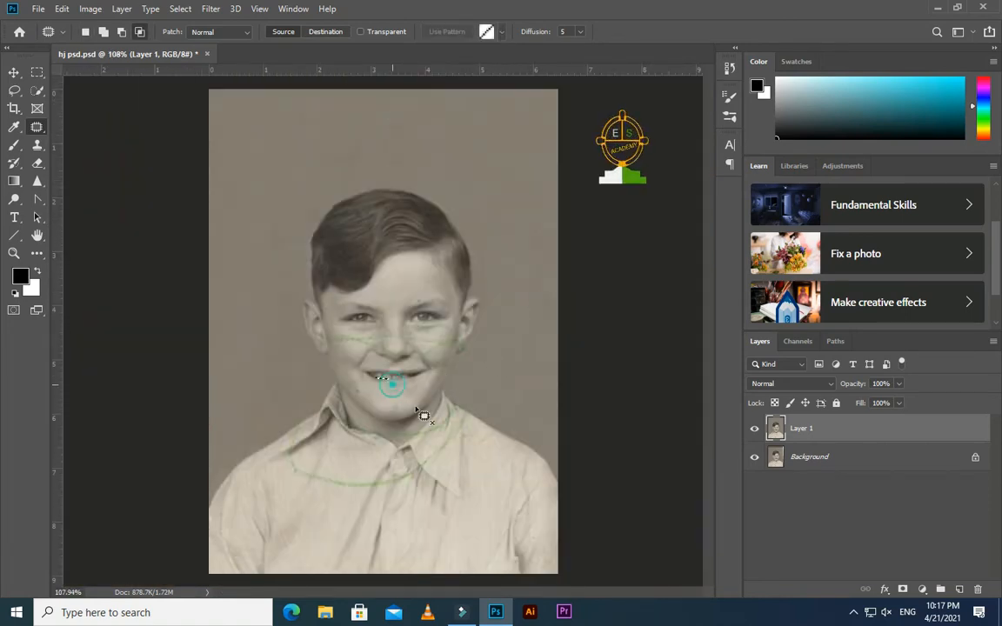
# - Patch the green mark crossing the left-hand collar flap with clean collar fabric
pyautogui.scroll(4, 335, 439)
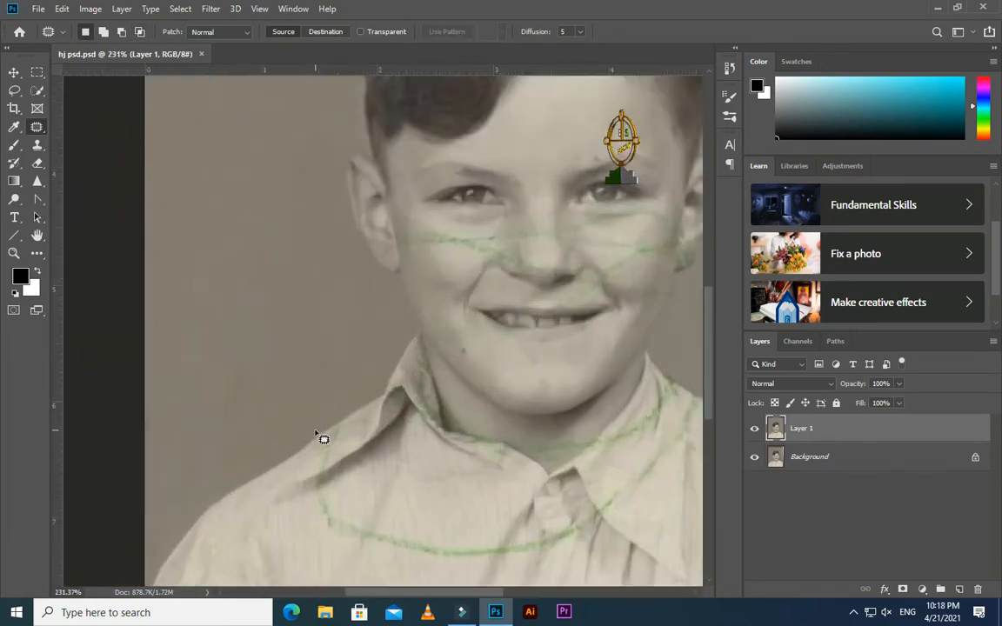
pyautogui.moveTo(353, 432)
pyautogui.mouseDown()
pyautogui.moveTo(346, 422)
pyautogui.moveTo(402, 435)
pyautogui.mouseUp()
pyautogui.click(403, 435)
pyautogui.moveTo(329, 457)
pyautogui.mouseDown()
pyautogui.moveTo(340, 462)
pyautogui.moveTo(331, 458)
pyautogui.mouseUp()
pyautogui.moveTo(340, 472)
pyautogui.mouseDown()
pyautogui.moveTo(364, 413)
pyautogui.moveTo(349, 412)
pyautogui.moveTo(335, 427)
pyautogui.moveTo(342, 461)
pyautogui.mouseUp()
pyautogui.click(333, 450)
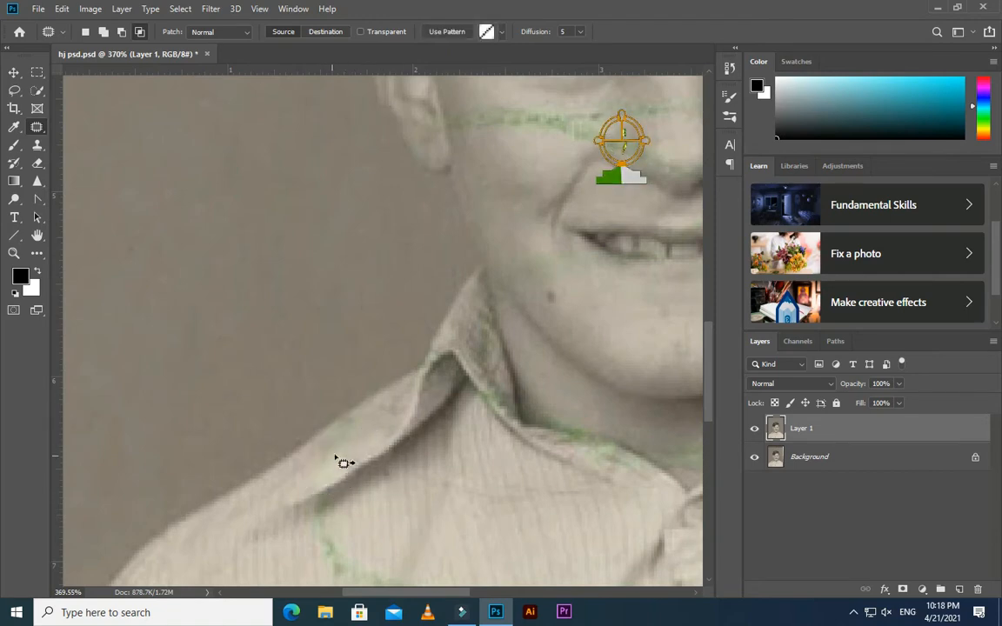
# - Patch the green mark in the shadow just below the left-hand collar flap's tip
pyautogui.scroll(-3, 341, 460)
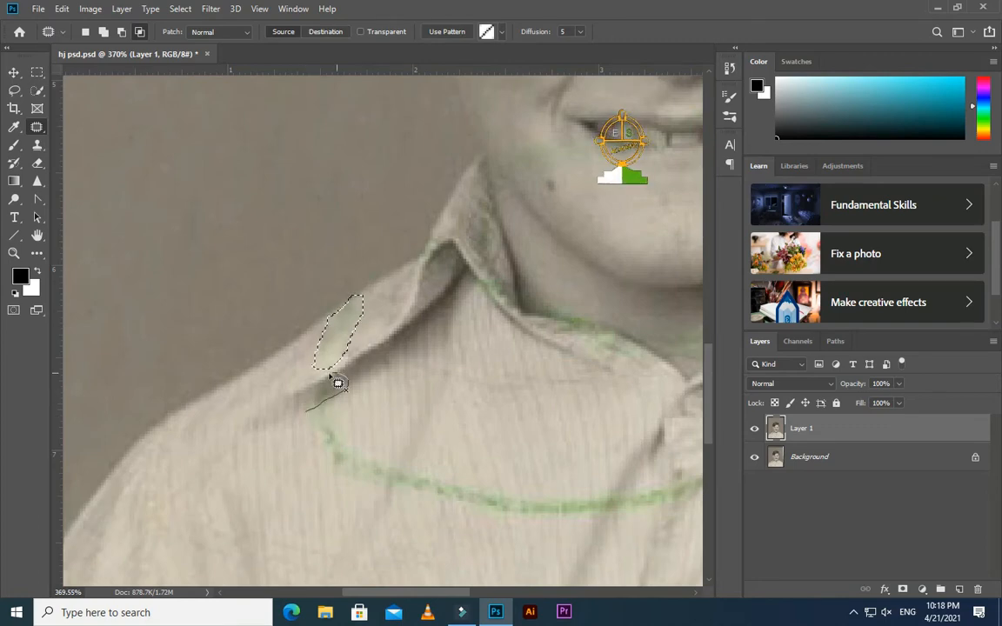
pyautogui.moveTo(330, 376)
pyautogui.mouseDown()
pyautogui.moveTo(307, 400)
pyautogui.moveTo(335, 389)
pyautogui.mouseUp()
pyautogui.moveTo(335, 389); pyautogui.dragTo(373, 373)
pyautogui.click(366, 387)
# - Patch out the long green curve across the shirt's chest, from the left-hand collar to the button placket
pyautogui.scroll(-5, 369, 402)
pyautogui.scroll(3, 380, 454)
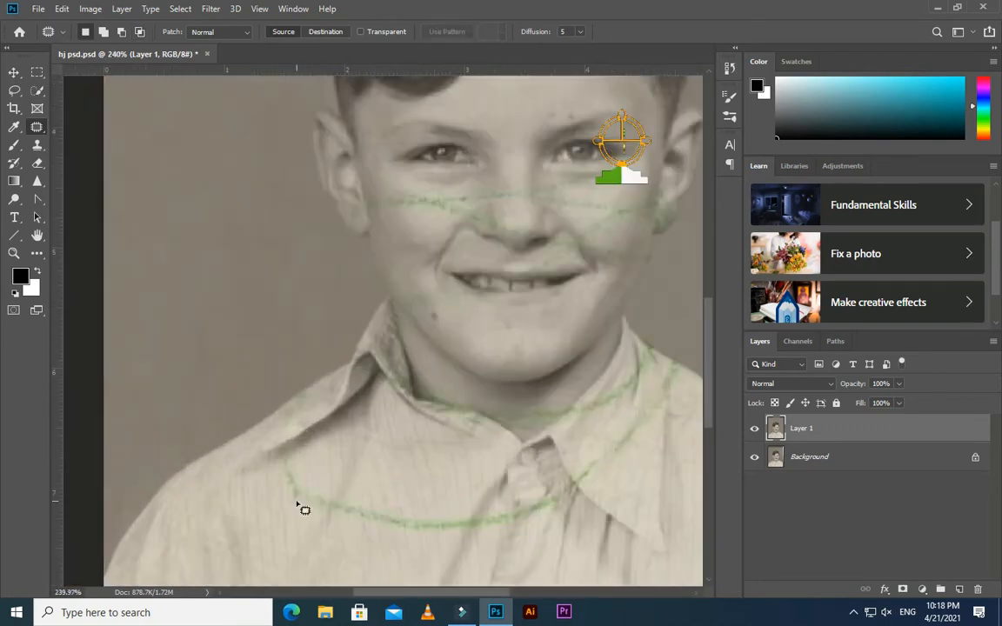
pyautogui.moveTo(270, 421); pyautogui.dragTo(306, 475)
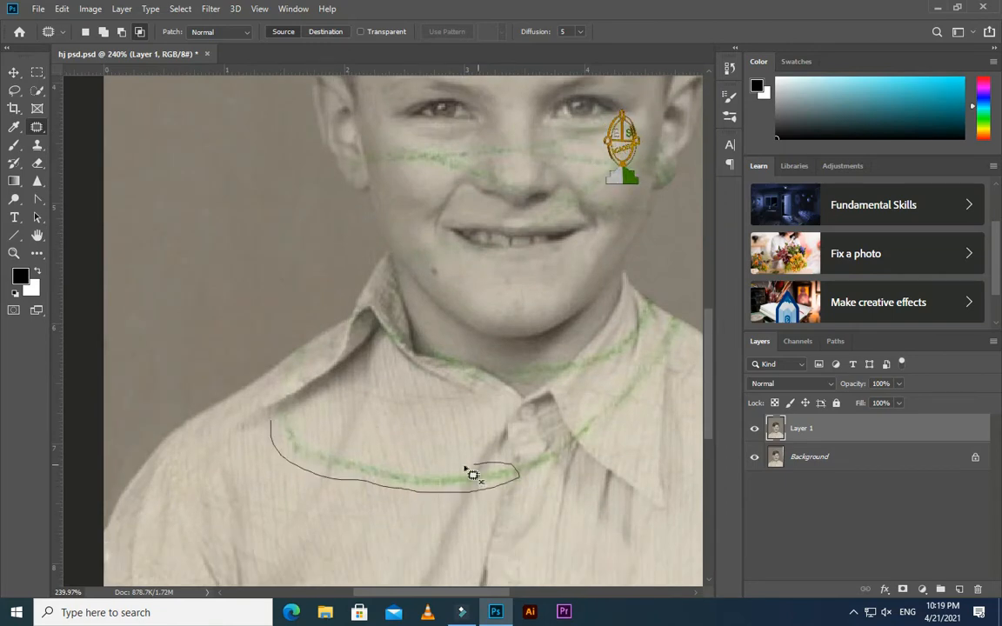
pyautogui.moveTo(300, 422); pyautogui.dragTo(292, 419)
pyautogui.scroll(-1, 391, 463)
pyautogui.moveTo(392, 463); pyautogui.dragTo(380, 497)
pyautogui.click(535, 493)
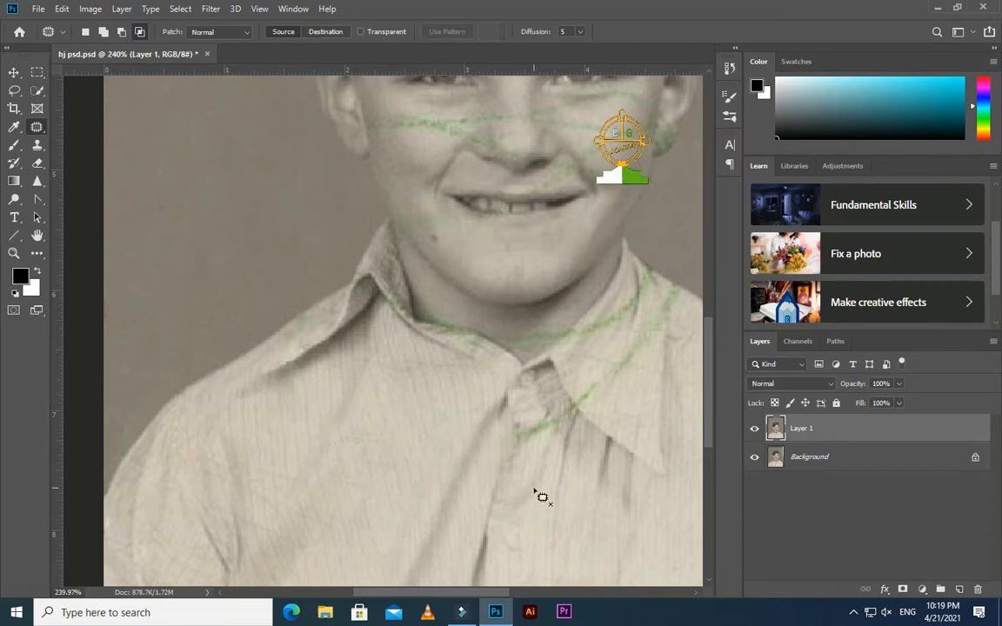
# - Patch the uneven shadow below the left-hand collar flap's tip and save the document
pyautogui.moveTo(279, 374); pyautogui.dragTo(325, 365)
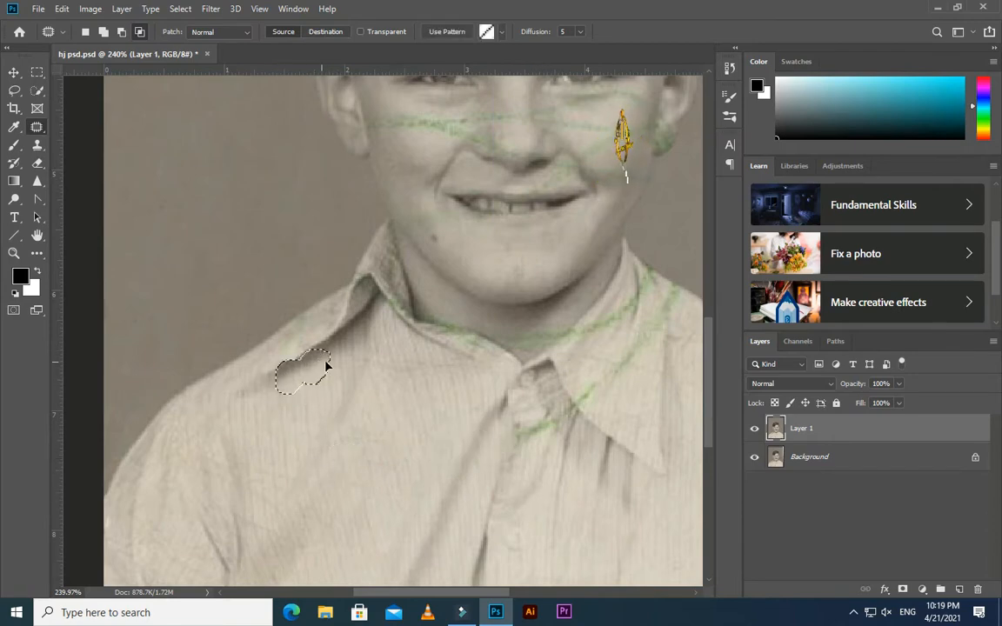
pyautogui.click(344, 391)
pyautogui.click(318, 392)
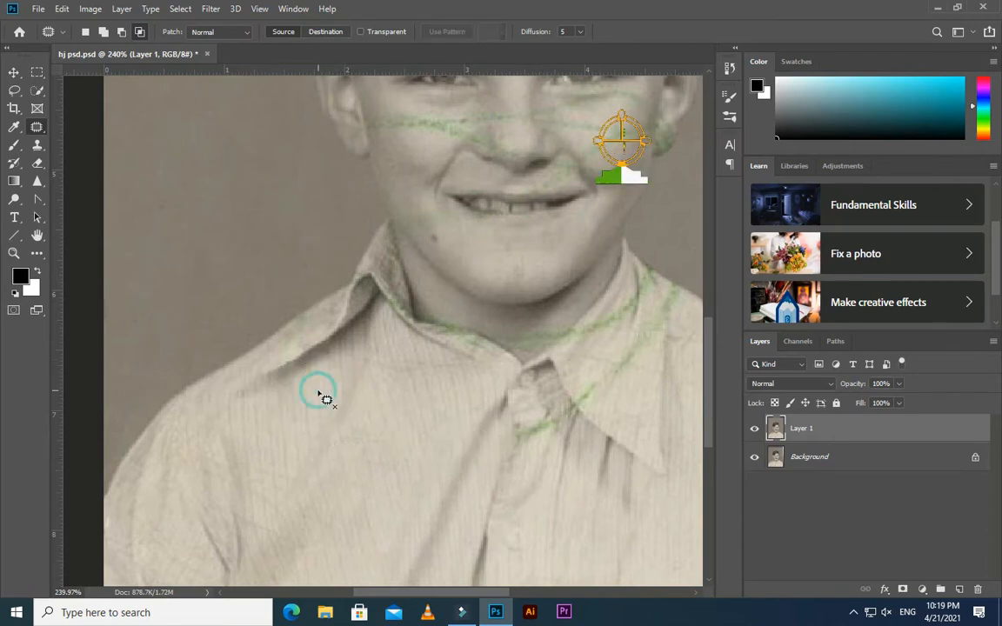
pyautogui.hotkey('ctrl', 's')
# - Patch the leftover green stains on the lower and upper parts of the left-hand collar flap
pyautogui.scroll(5, 296, 327)
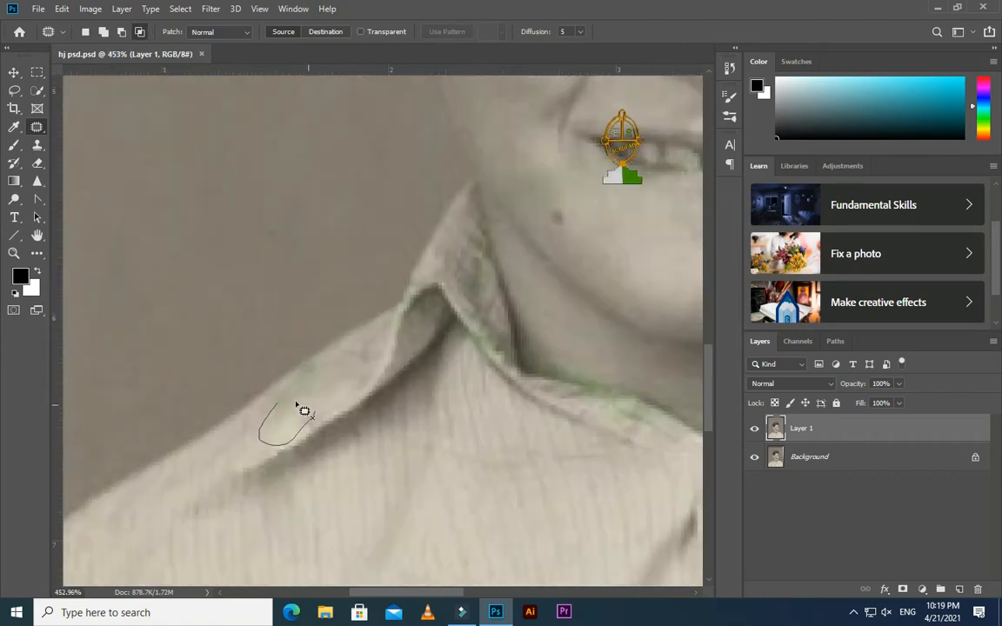
pyautogui.moveTo(296, 405); pyautogui.dragTo(278, 404)
pyautogui.moveTo(290, 416); pyautogui.dragTo(346, 390)
pyautogui.click(322, 419)
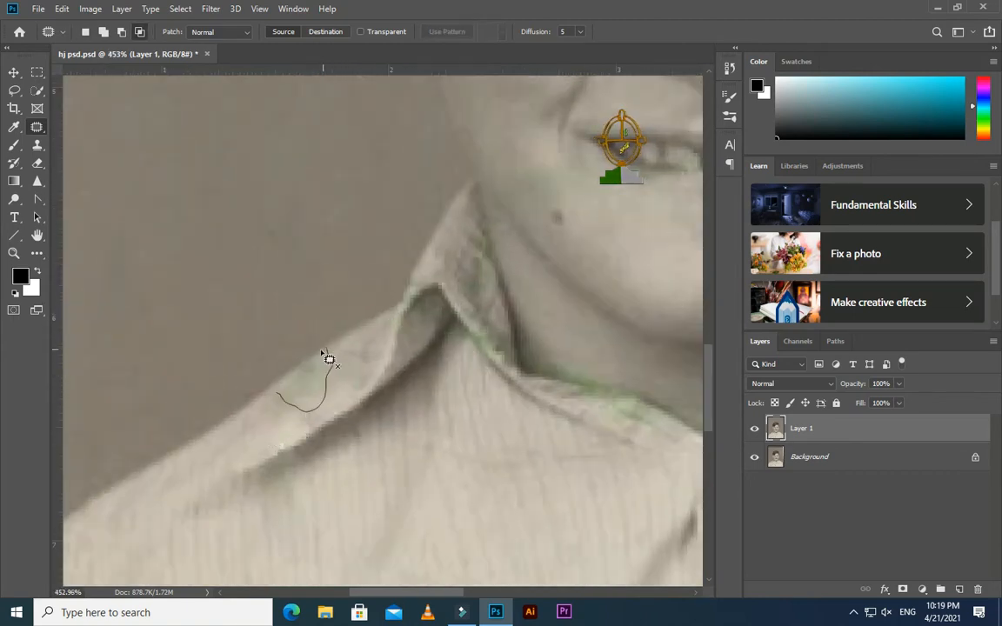
pyautogui.moveTo(287, 399); pyautogui.dragTo(282, 392)
pyautogui.scroll(-8, 376, 369)
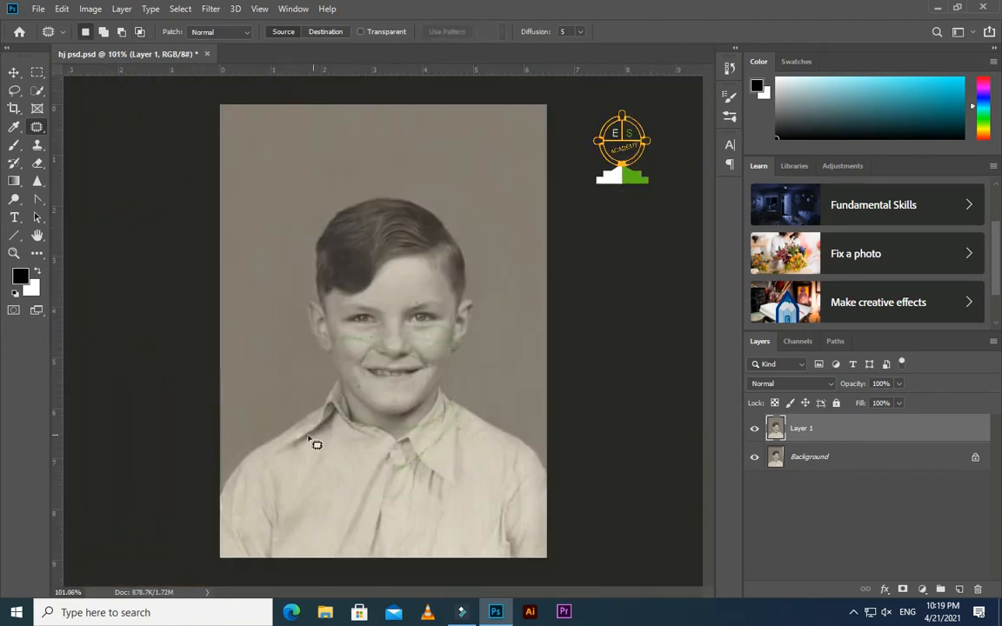
# - Patch the remaining discoloured area on the left-hand collar flap near the shoulder line
pyautogui.scroll(10, 315, 440)
pyautogui.scroll(-8, 324, 441)
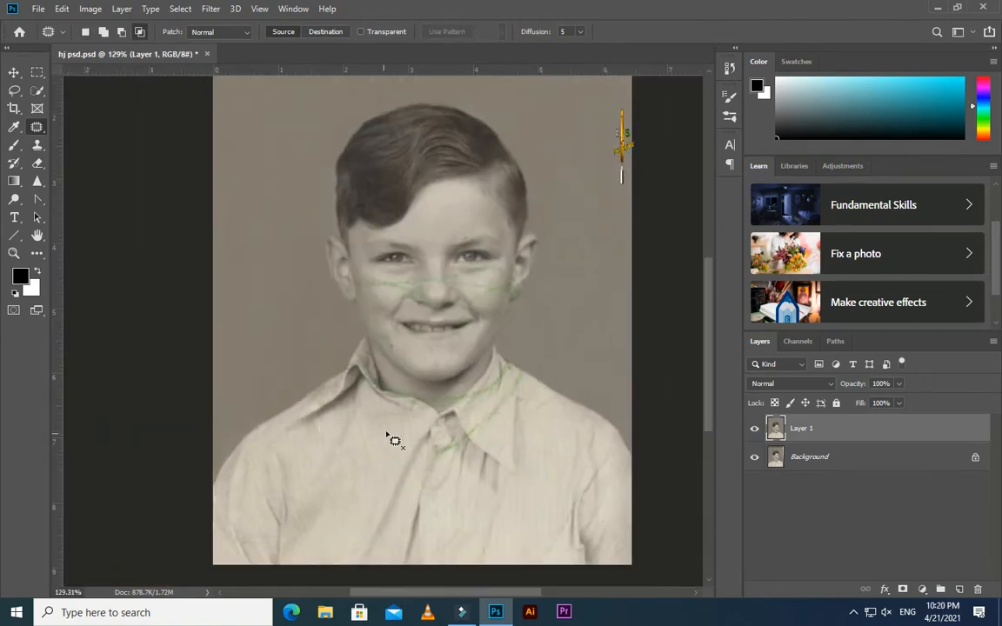
pyautogui.scroll(5, 326, 365)
pyautogui.scroll(1, 326, 366)
pyautogui.moveTo(325, 398)
pyautogui.mouseDown()
pyautogui.moveTo(354, 383)
pyautogui.moveTo(365, 356)
pyautogui.mouseUp()
pyautogui.moveTo(329, 388); pyautogui.dragTo(325, 397)
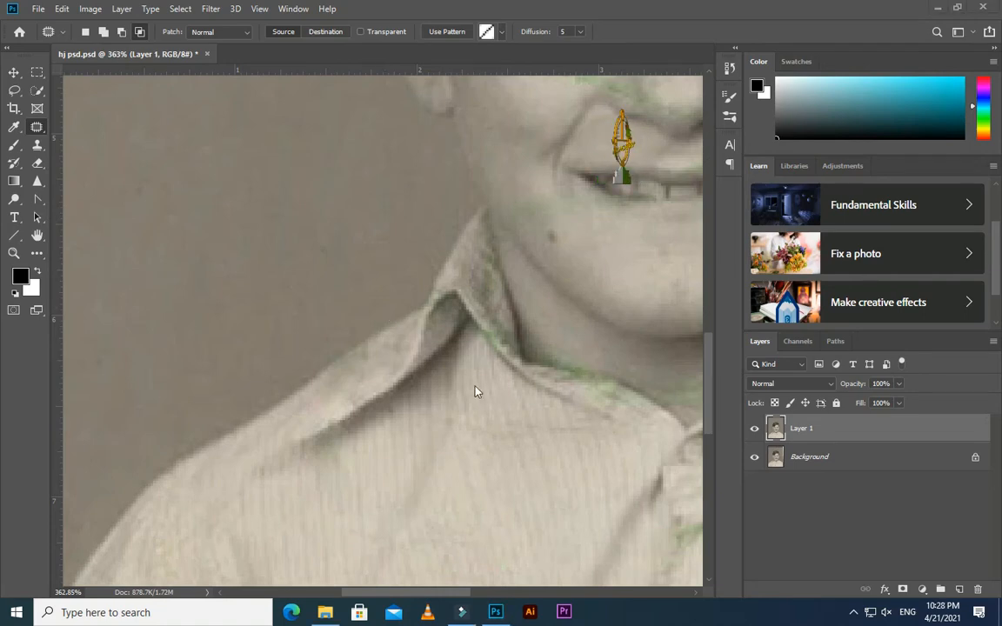
# - Fill the outlined green patch on the outer edge of the left-hand collar flap and clear the selection
pyautogui.scroll(-4, 476, 389)
pyautogui.scroll(5, 397, 380)
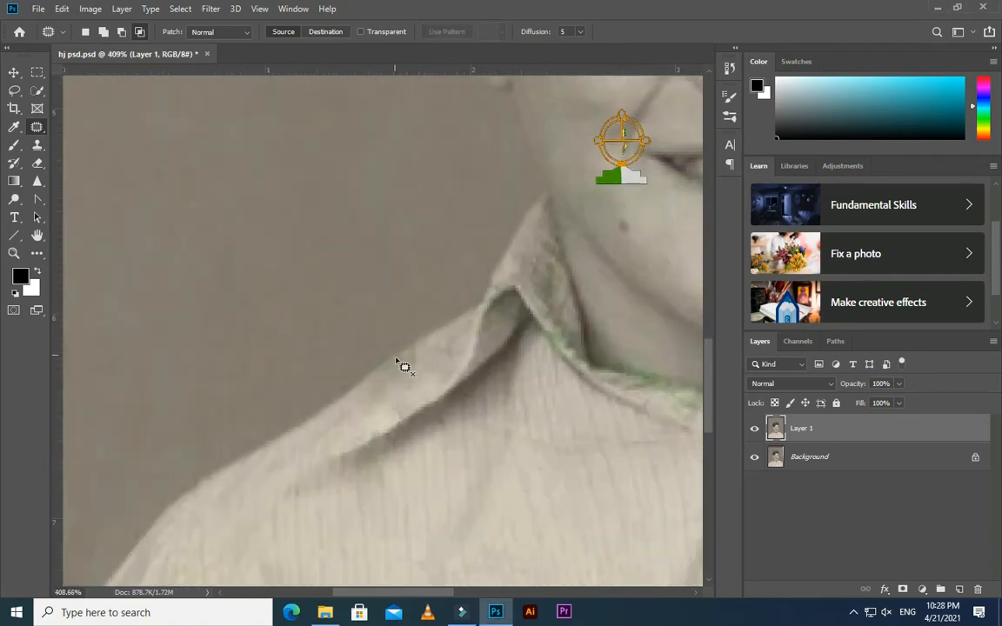
pyautogui.scroll(3, 409, 372)
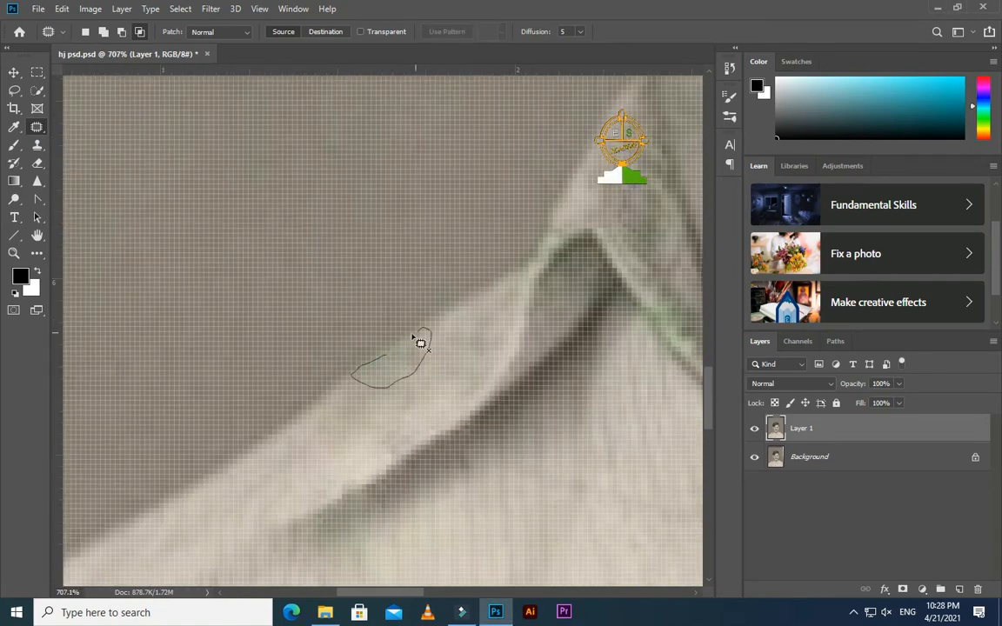
pyautogui.hotkey('shift', 'BackSpace')
pyautogui.press('Return')
pyautogui.hotkey('ctrl', 'd')
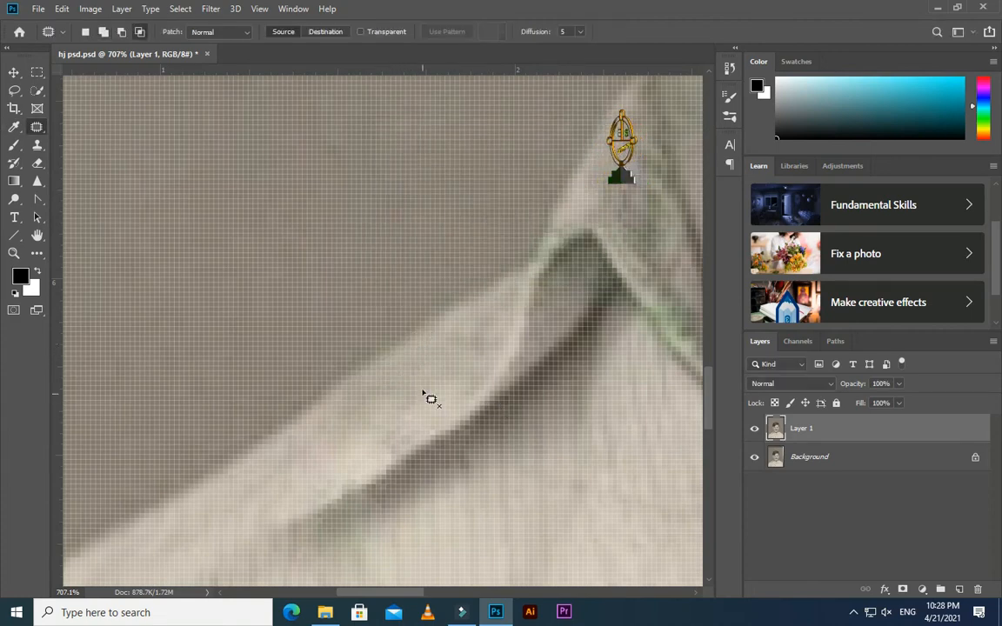
# - Clone clean background over the marks above the left-hand shoulder and beside the left-hand ear, saving the document
pyautogui.press('s')
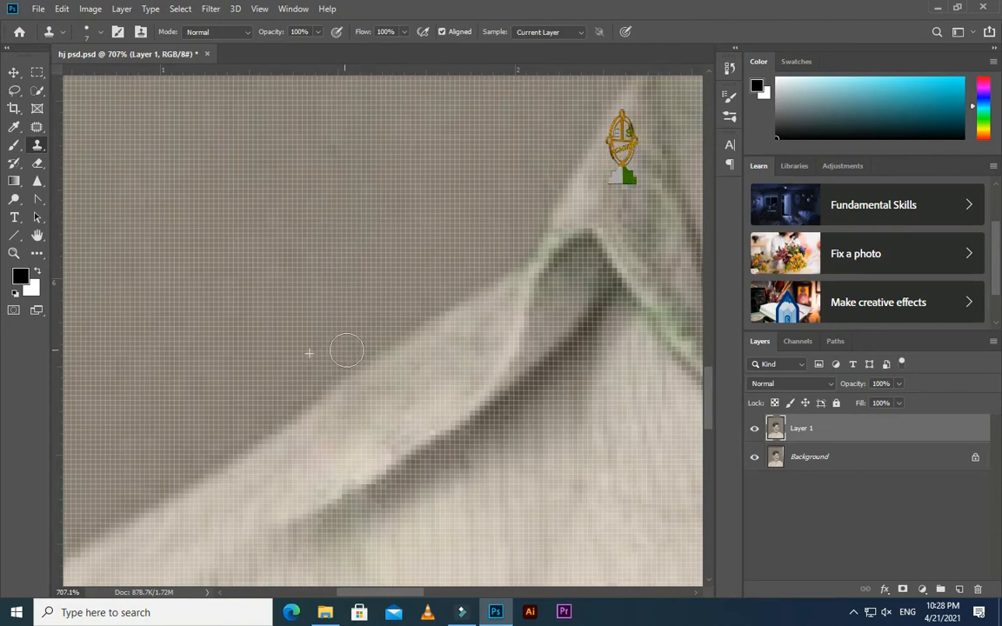
pyautogui.scroll(-10, 336, 322)
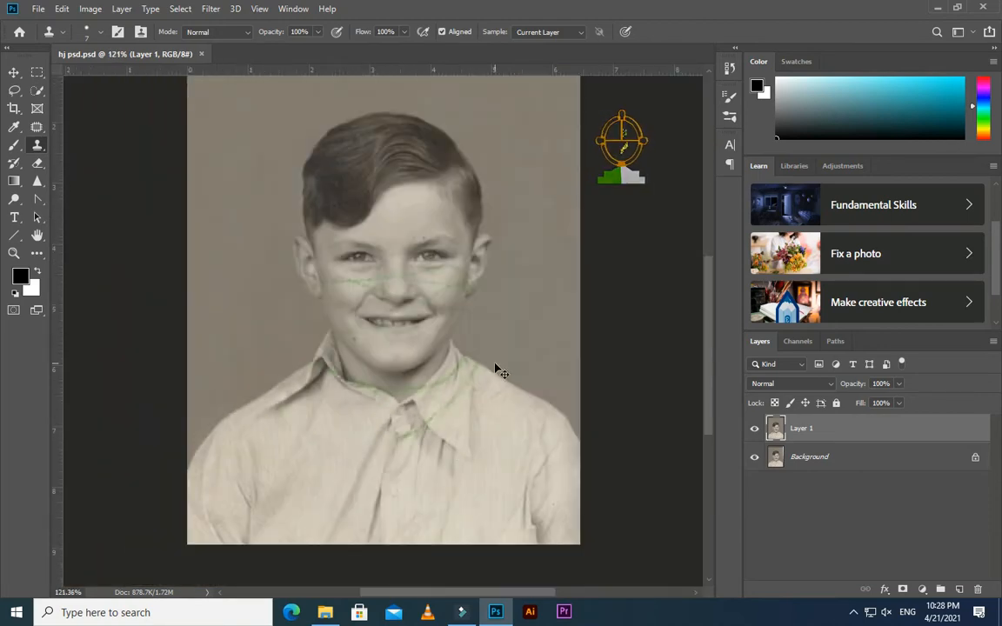
pyautogui.scroll(6, 321, 283)
pyautogui.scroll(-3, 257, 339)
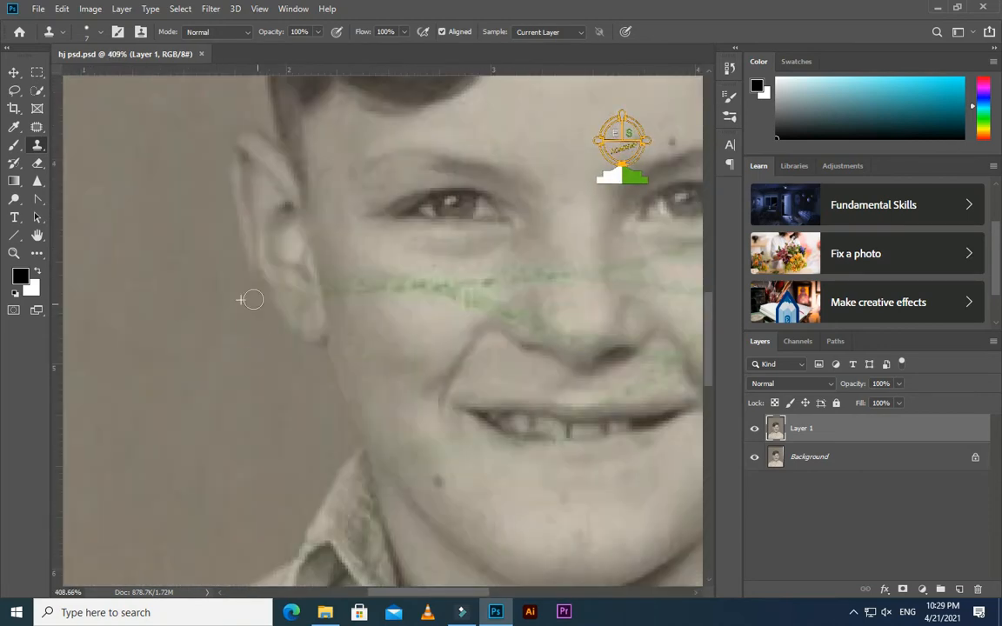
pyautogui.scroll(-5, 197, 362)
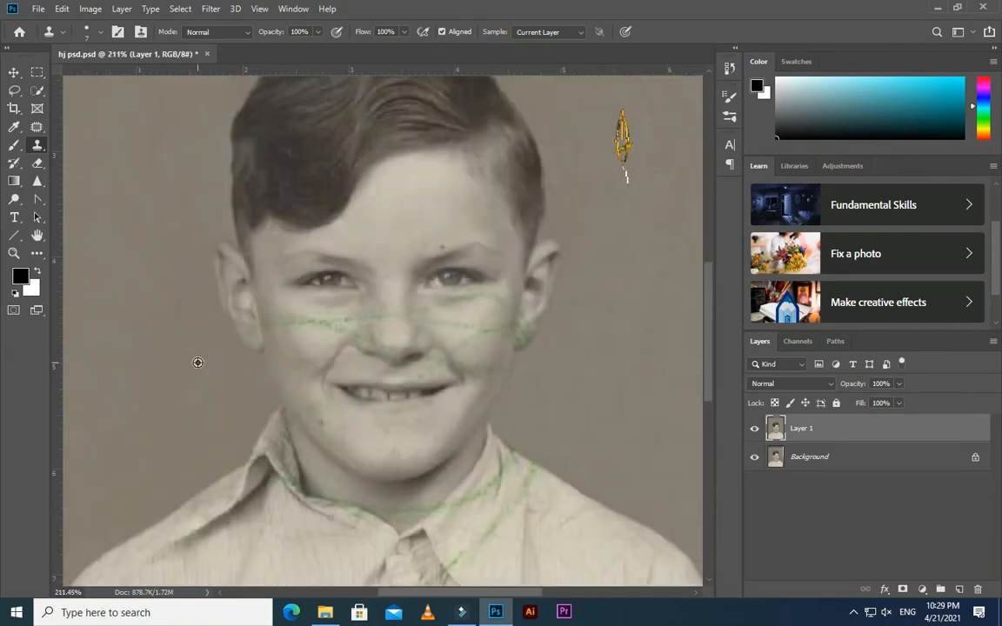
pyautogui.scroll(4, 188, 390)
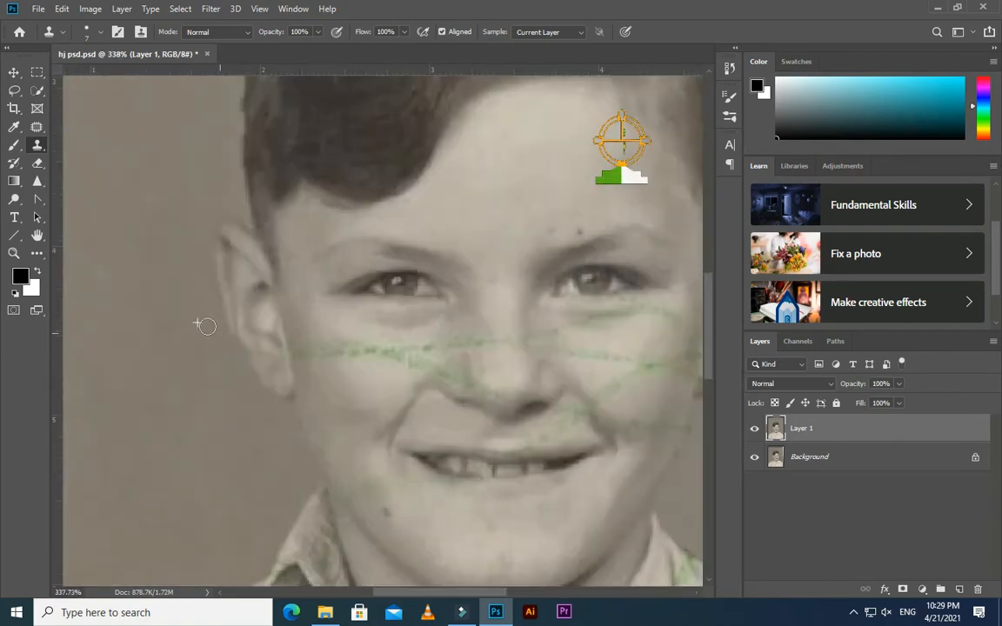
pyautogui.scroll(-4, 209, 327)
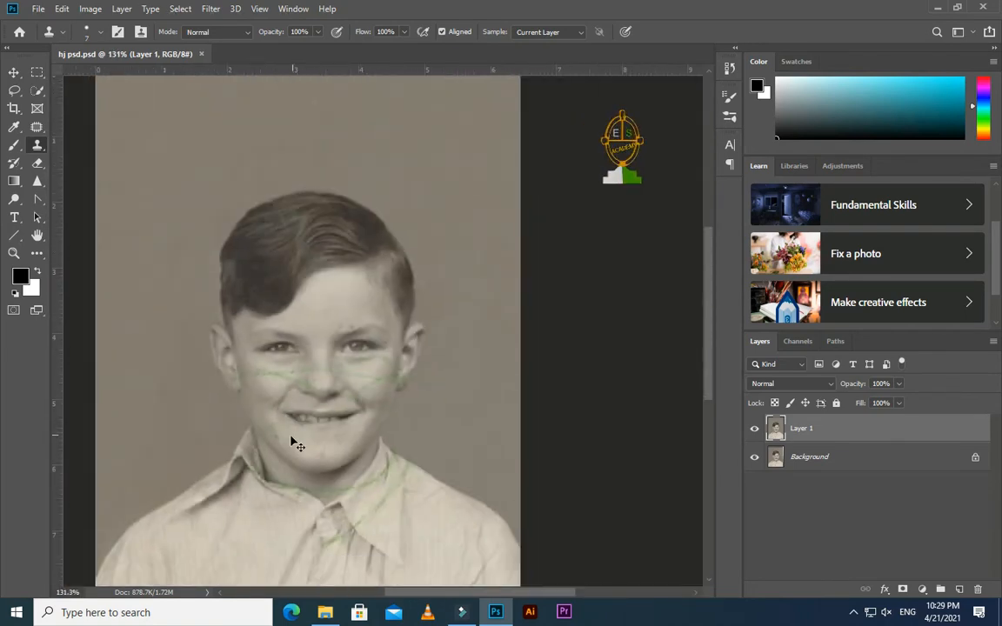
# - Retouch the green-tinted fold at the peak of the left-hand collar flap with the Clone Stamp and Patch tools
pyautogui.scroll(3, 291, 443)
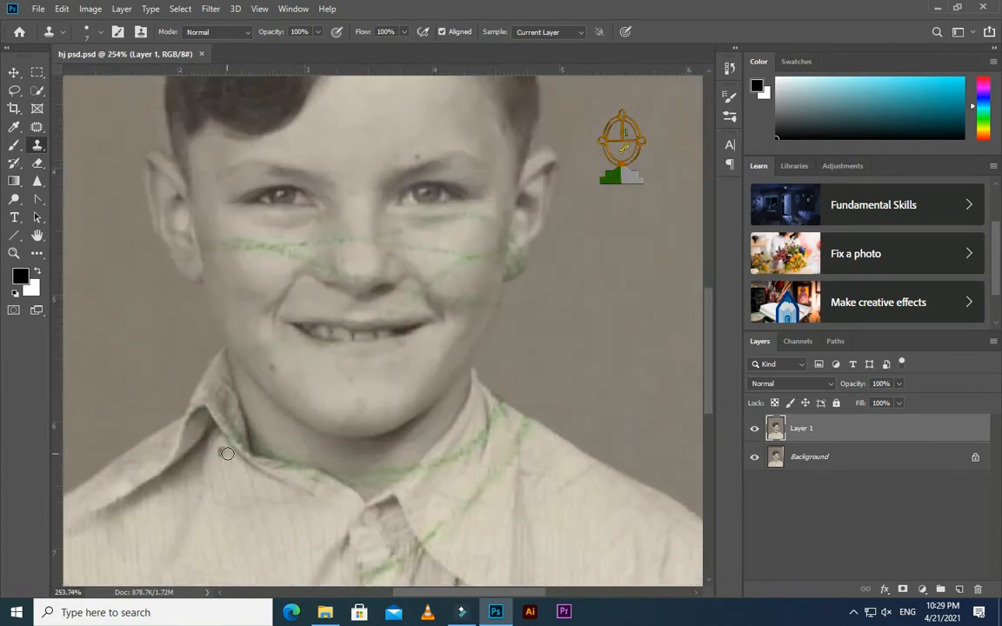
pyautogui.scroll(2, 227, 453)
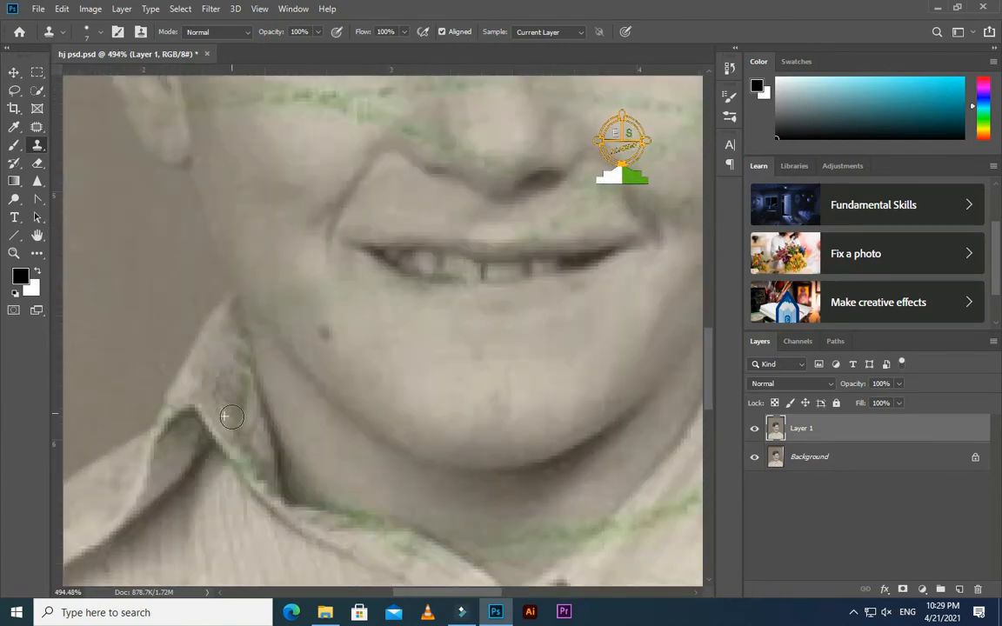
pyautogui.click(37, 127)
pyautogui.scroll(-2, 318, 329)
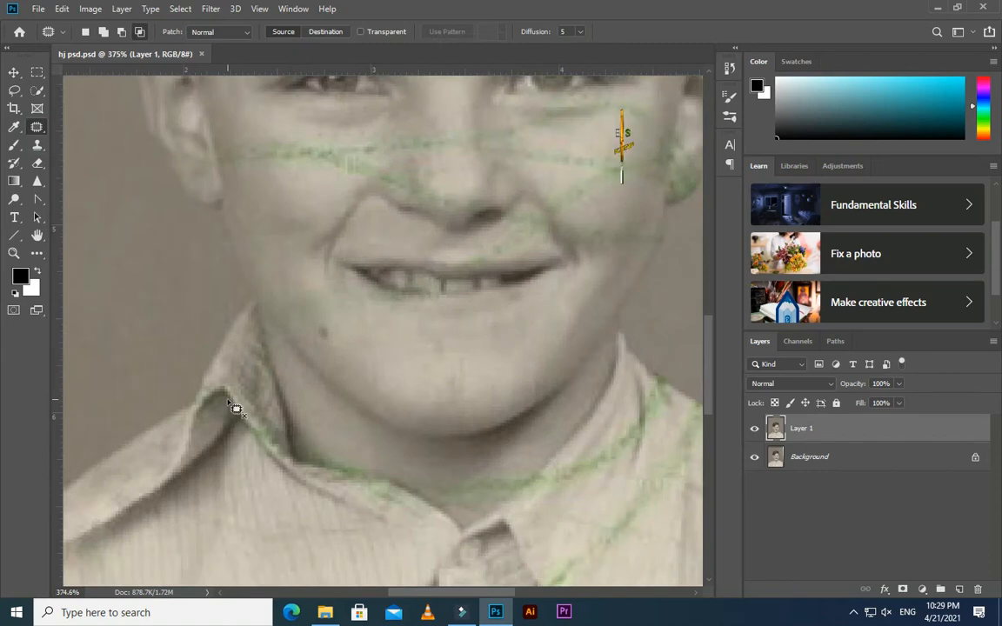
pyautogui.moveTo(198, 389)
pyautogui.mouseDown()
pyautogui.moveTo(218, 390)
pyautogui.moveTo(241, 434)
pyautogui.mouseUp()
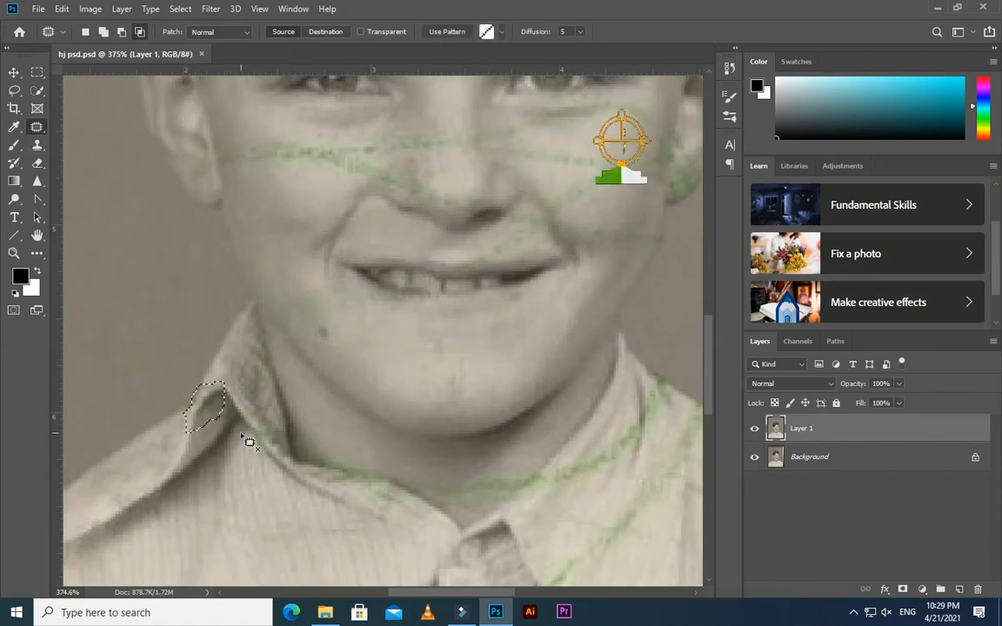
pyautogui.hotkey('ctrl', 'd')
pyautogui.scroll(-3, 238, 467)
pyautogui.scroll(2, 252, 470)
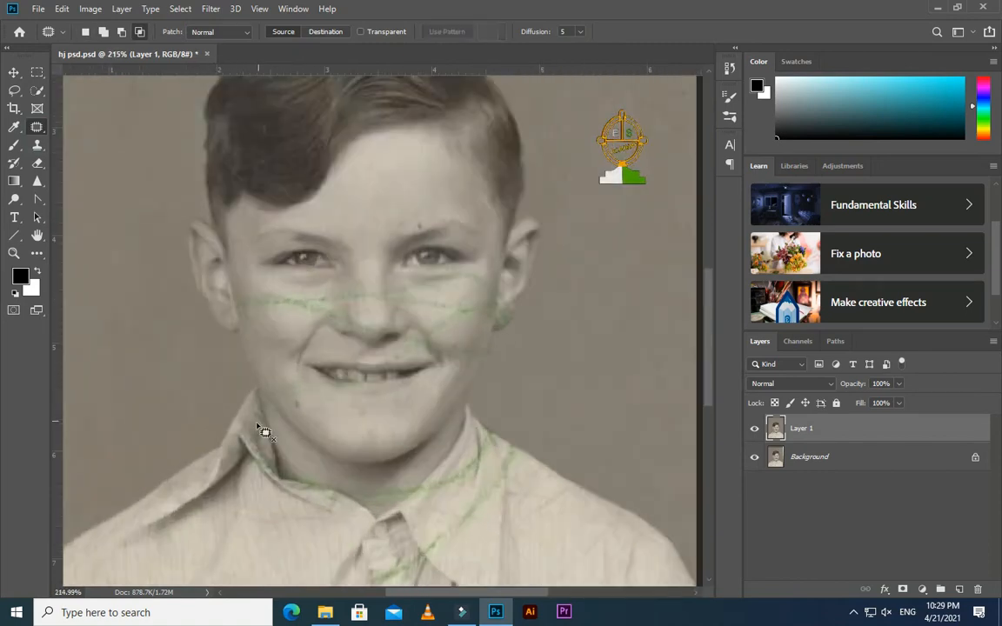
# - Patch the green stains on the upright part of the left-hand collar beside the neck
pyautogui.scroll(1, 263, 418)
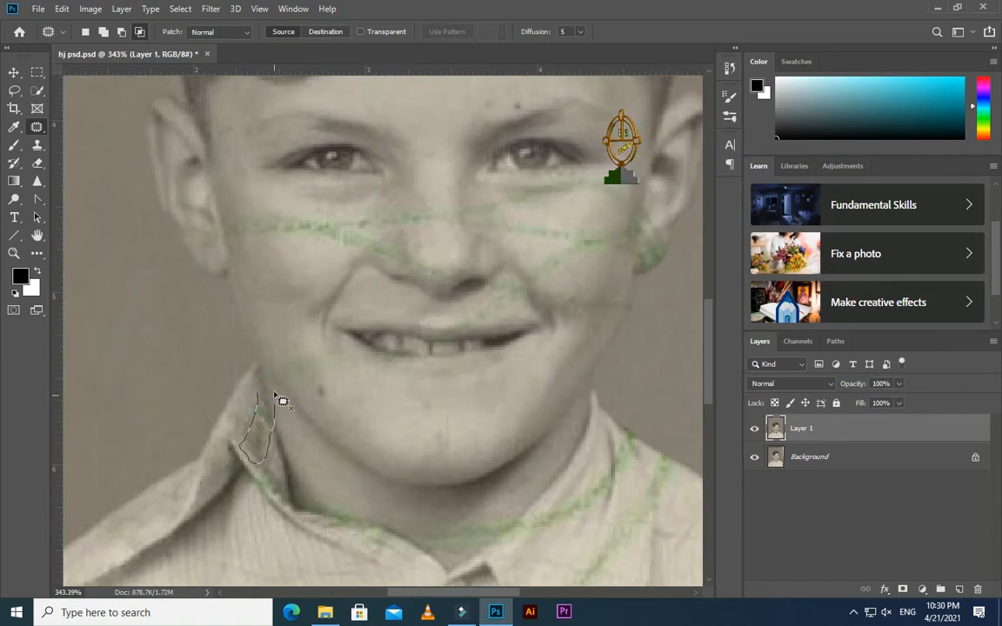
pyautogui.moveTo(274, 393); pyautogui.dragTo(258, 402)
pyautogui.scroll(-3, 286, 476)
pyautogui.scroll(3, 273, 469)
pyautogui.moveTo(273, 449)
pyautogui.mouseDown()
pyautogui.moveTo(253, 440)
pyautogui.moveTo(273, 420)
pyautogui.moveTo(278, 391)
pyautogui.moveTo(301, 414)
pyautogui.moveTo(293, 438)
pyautogui.moveTo(255, 446)
pyautogui.moveTo(246, 404)
pyautogui.moveTo(260, 440)
pyautogui.mouseUp()
pyautogui.hotkey('ctrl', 'd')
pyautogui.scroll(1, 304, 479)
pyautogui.hotkey('ctrl', 'd')
pyautogui.scroll(-1, 283, 444)
pyautogui.scroll(2, 275, 398)
pyautogui.hotkey('ctrl', 'd')
pyautogui.scroll(-3, 293, 439)
pyautogui.scroll(3, 292, 417)
pyautogui.hotkey('ctrl', 'd')
pyautogui.hotkey('ctrl', 'd')
pyautogui.scroll(-4, 275, 451)
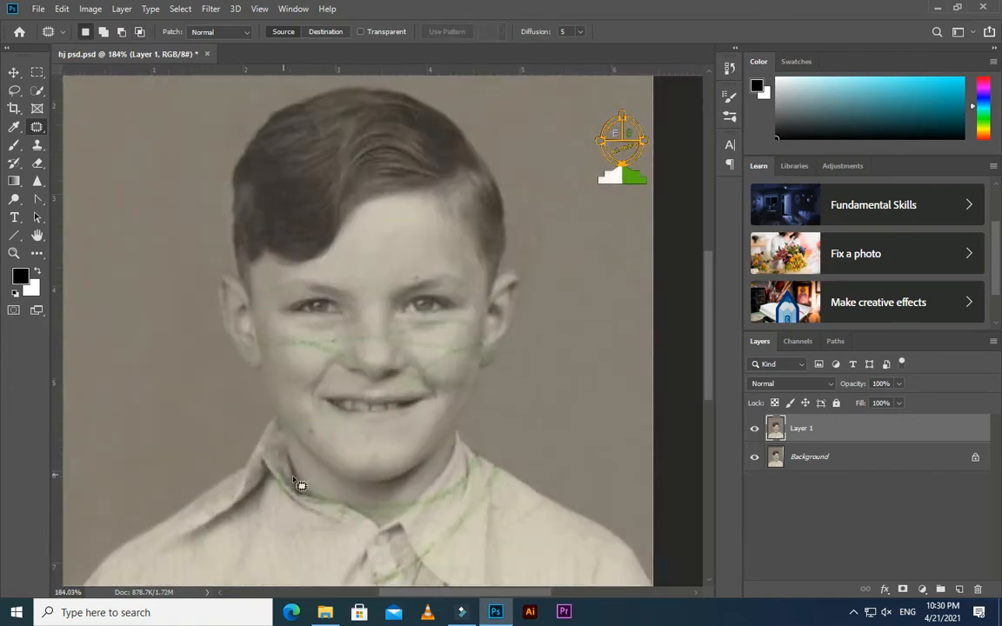
# - Patch the green stain on the left-hand jaw above the collar and the discoloured edge beside the left-hand earlobe
pyautogui.scroll(3, 298, 477)
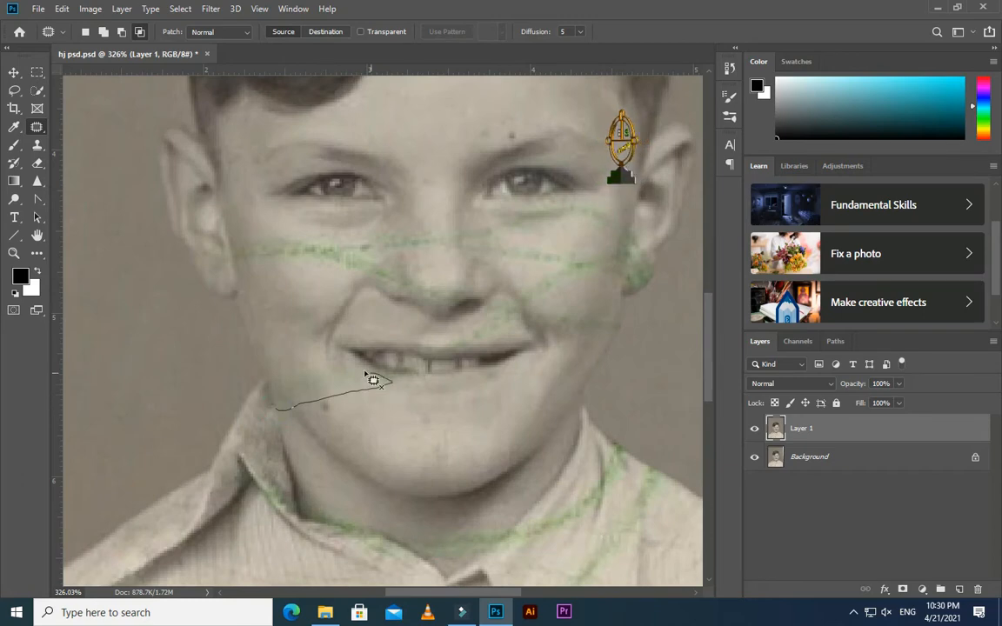
pyautogui.moveTo(295, 381)
pyautogui.mouseDown()
pyautogui.moveTo(296, 409)
pyautogui.moveTo(307, 383)
pyautogui.moveTo(344, 425)
pyautogui.mouseUp()
pyautogui.hotkey('ctrl', 'd')
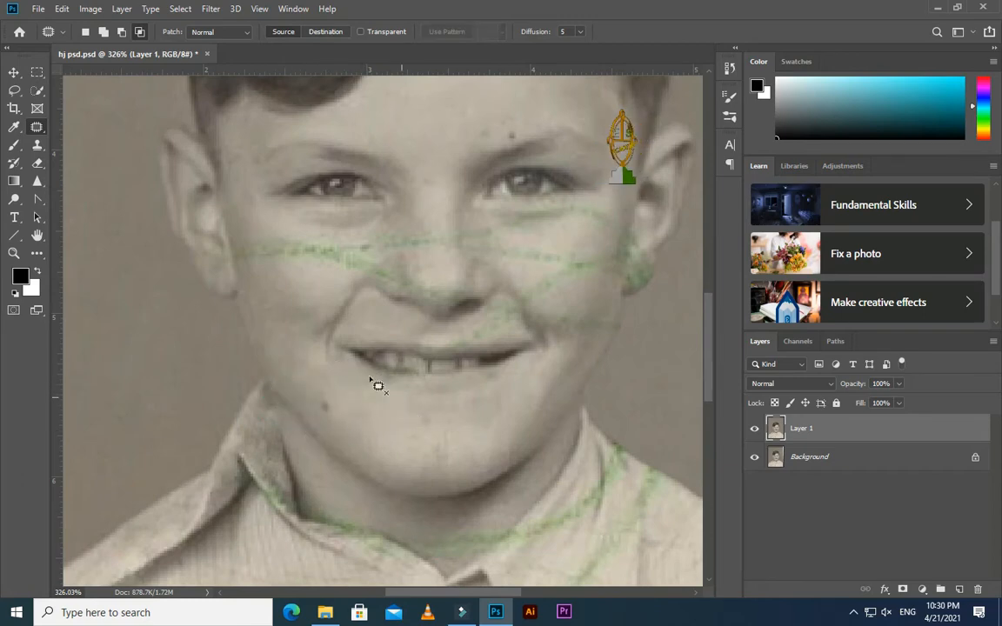
pyautogui.scroll(1, 333, 312)
pyautogui.moveTo(230, 279)
pyautogui.mouseDown()
pyautogui.moveTo(218, 287)
pyautogui.moveTo(234, 308)
pyautogui.mouseUp()
pyautogui.hotkey('ctrl', 'd')
# - Patch out the green line across the left-hand cheek, from the ear towards the nose
pyautogui.scroll(1, 562, 261)
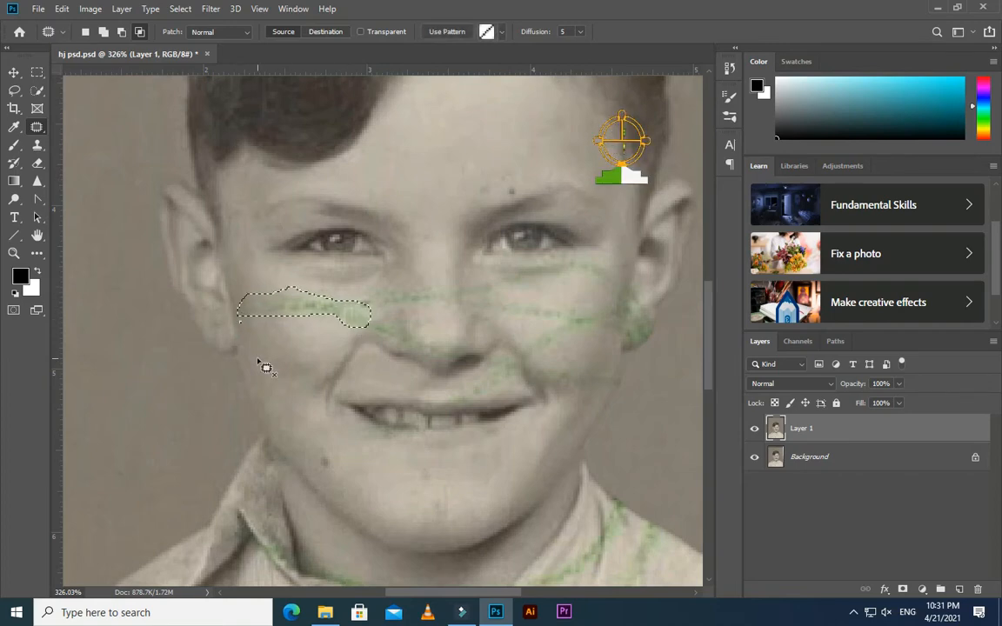
pyautogui.moveTo(290, 308); pyautogui.dragTo(293, 371)
pyautogui.hotkey('ctrl', 'd')
pyautogui.moveTo(240, 293)
pyautogui.mouseDown()
pyautogui.moveTo(266, 325)
pyautogui.moveTo(278, 294)
pyautogui.moveTo(240, 294)
pyautogui.mouseUp()
pyautogui.moveTo(271, 316); pyautogui.dragTo(275, 347)
pyautogui.hotkey('ctrl', 'd')
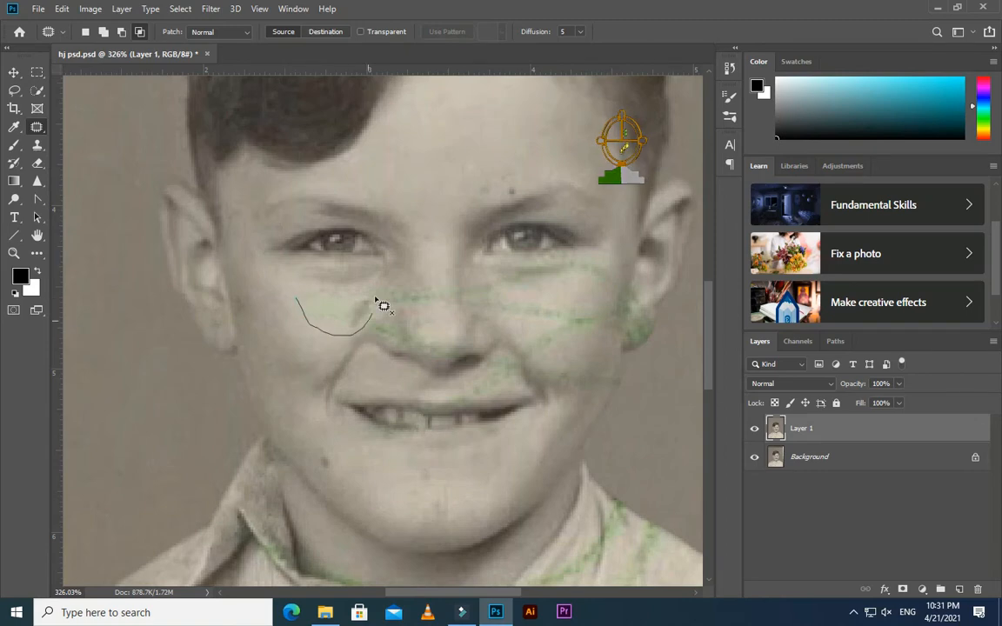
pyautogui.moveTo(324, 318); pyautogui.dragTo(282, 359)
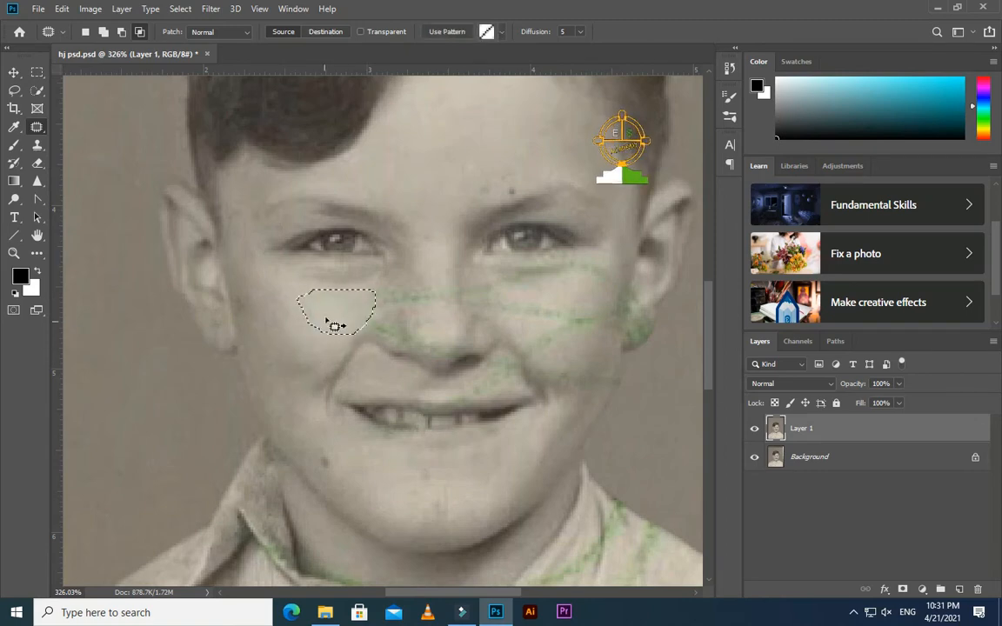
pyautogui.hotkey('ctrl', 'd')
pyautogui.moveTo(366, 296)
pyautogui.mouseDown()
pyautogui.moveTo(306, 295)
pyautogui.moveTo(300, 368)
pyautogui.mouseUp()
pyautogui.hotkey('ctrl', 'd')
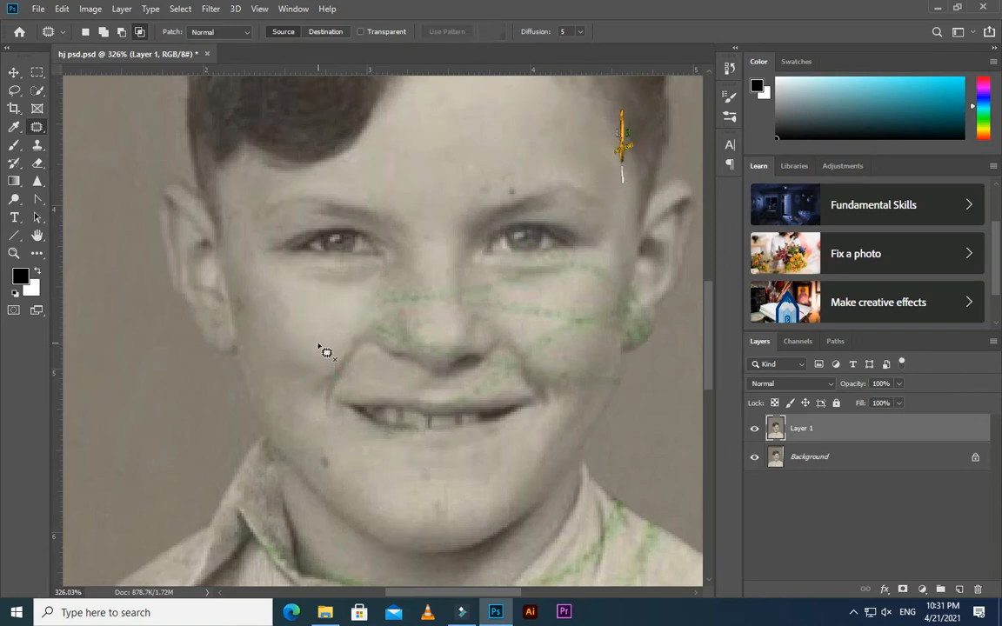
# - Save the document and patch out the green line crossing the bridge of the nose
pyautogui.scroll(-4, 322, 326)
pyautogui.scroll(4, 393, 368)
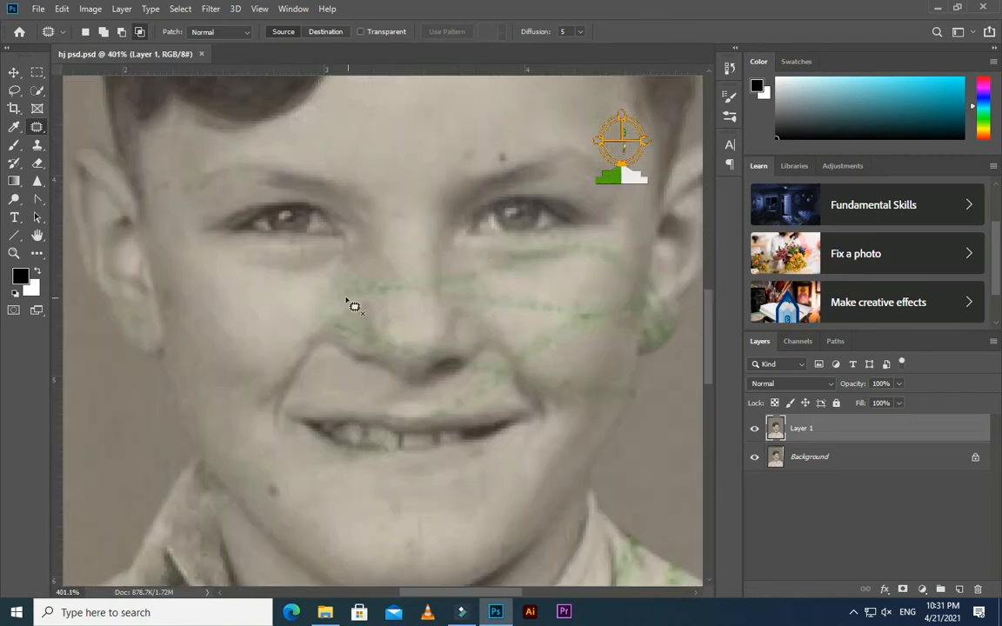
pyautogui.moveTo(335, 287); pyautogui.dragTo(331, 301)
pyautogui.moveTo(432, 293); pyautogui.dragTo(396, 266)
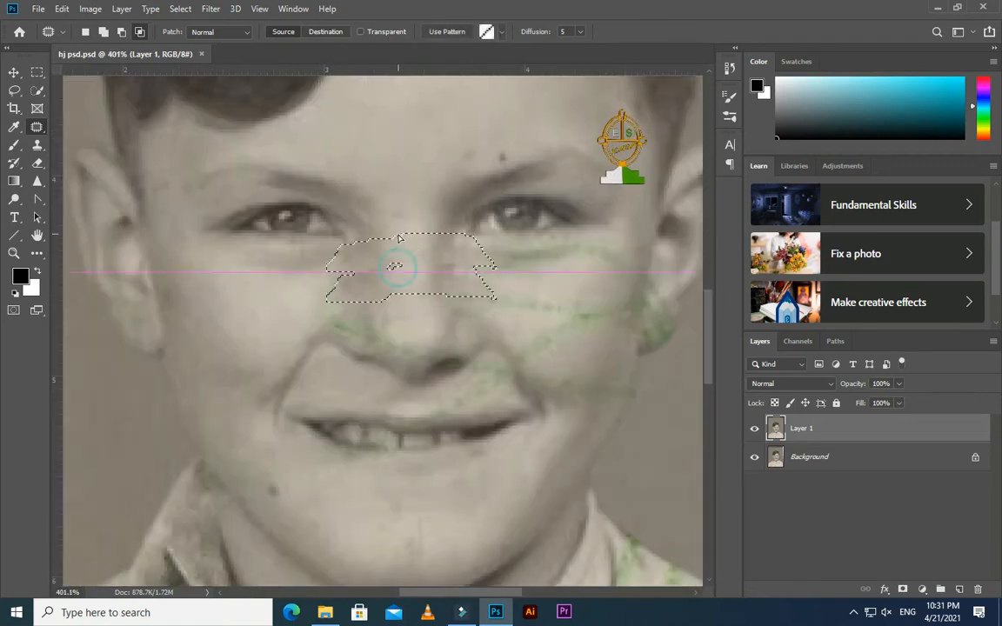
pyautogui.hotkey('ctrl', 'd')
pyautogui.scroll(-1, 428, 290)
pyautogui.scroll(1, 371, 305)
pyautogui.moveTo(371, 304)
pyautogui.mouseDown()
pyautogui.moveTo(449, 301)
pyautogui.moveTo(373, 298)
pyautogui.moveTo(396, 327)
pyautogui.moveTo(403, 251)
pyautogui.moveTo(434, 283)
pyautogui.mouseUp()
pyautogui.click(430, 263)
pyautogui.hotkey('ctrl', 'd')
# - Patch the leftover discolouration along the left-hand side of the nose where it meets the cheek
pyautogui.scroll(-1, 423, 300)
pyautogui.scroll(1, 372, 320)
pyautogui.moveTo(338, 272)
pyautogui.mouseDown()
pyautogui.moveTo(344, 312)
pyautogui.moveTo(337, 271)
pyautogui.mouseUp()
pyautogui.moveTo(347, 282)
pyautogui.mouseDown()
pyautogui.moveTo(309, 277)
pyautogui.moveTo(330, 299)
pyautogui.moveTo(384, 284)
pyautogui.moveTo(339, 266)
pyautogui.mouseUp()
pyautogui.click(400, 280)
pyautogui.moveTo(334, 290); pyautogui.dragTo(318, 295)
pyautogui.hotkey('ctrl', 'd')
# - Patch the stained inner area of the left-hand cheek just above the nostril crease
pyautogui.scroll(-2, 346, 380)
pyautogui.scroll(3, 340, 346)
pyautogui.moveTo(341, 334); pyautogui.dragTo(337, 359)
pyautogui.scroll(-4, 346, 366)
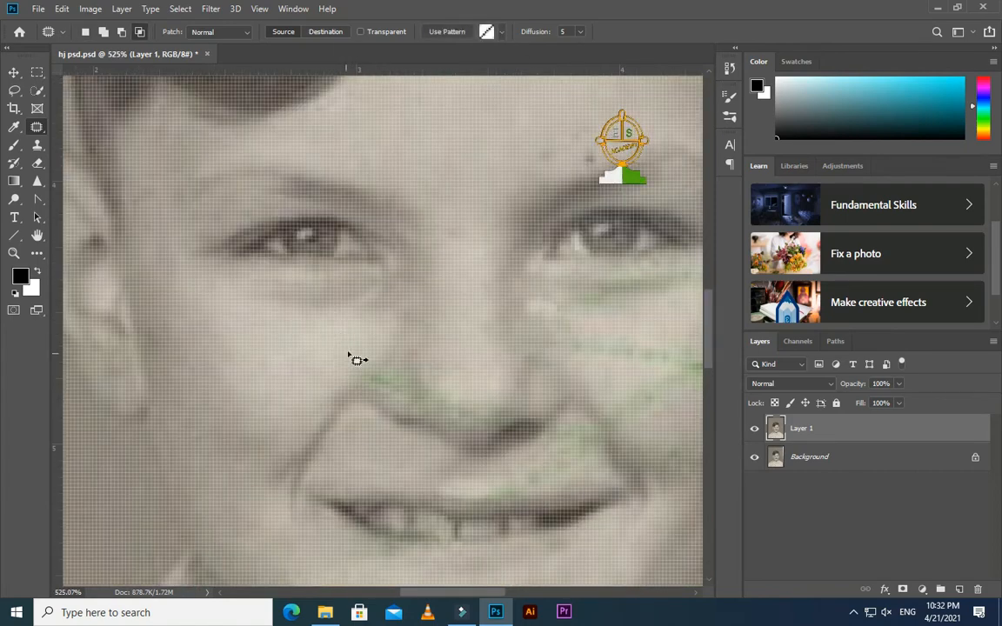
pyautogui.scroll(3, 564, 314)
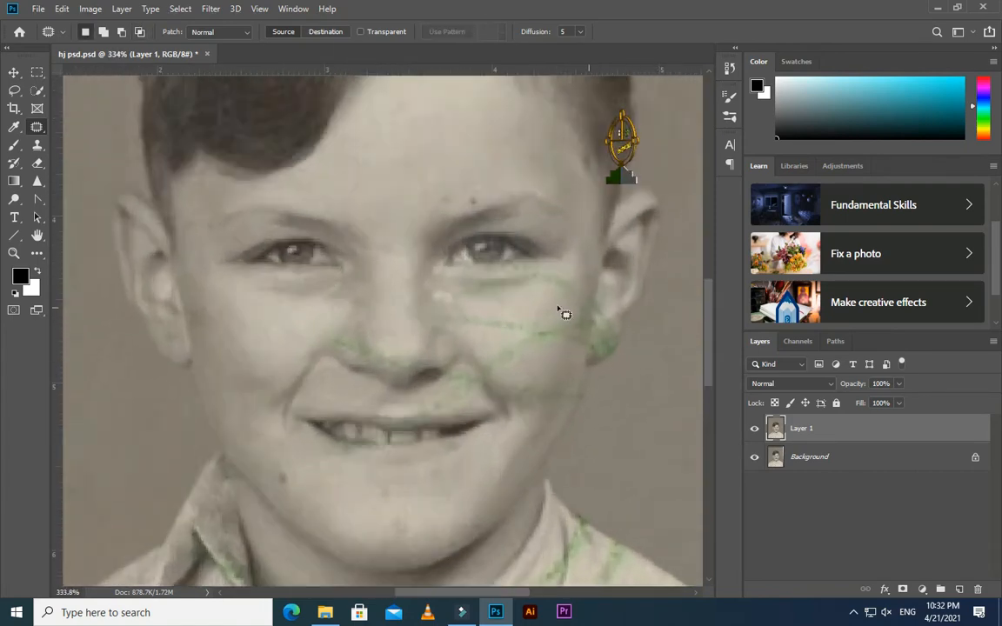
# - Patch out the green line running from the side of the nose across the right-hand cheek
pyautogui.moveTo(421, 308)
pyautogui.mouseDown()
pyautogui.moveTo(457, 289)
pyautogui.moveTo(443, 302)
pyautogui.moveTo(453, 341)
pyautogui.moveTo(551, 340)
pyautogui.moveTo(444, 308)
pyautogui.mouseUp()
pyautogui.hotkey('ctrl', 'd')
pyautogui.moveTo(491, 335); pyautogui.dragTo(537, 300)
pyautogui.hotkey('ctrl', 'd')
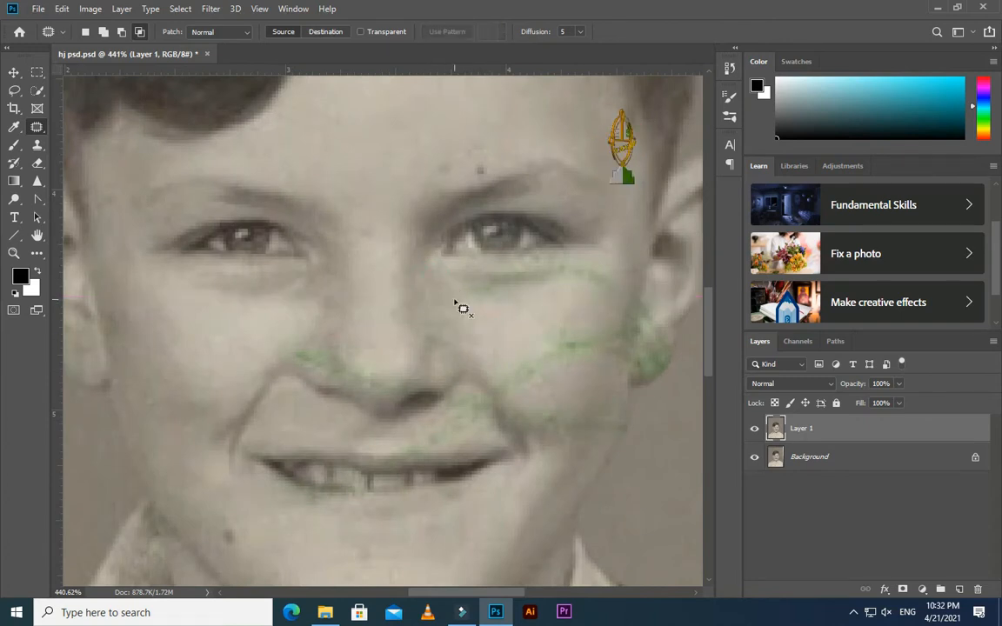
# - Patch out the green curve beneath the right-hand eye
pyautogui.moveTo(479, 277); pyautogui.dragTo(458, 298)
pyautogui.moveTo(554, 260); pyautogui.dragTo(554, 287)
pyautogui.hotkey('ctrl', 'd')
pyautogui.moveTo(466, 306)
pyautogui.mouseDown()
pyautogui.moveTo(490, 274)
pyautogui.moveTo(462, 284)
pyautogui.mouseUp()
pyautogui.moveTo(522, 285); pyautogui.dragTo(570, 292)
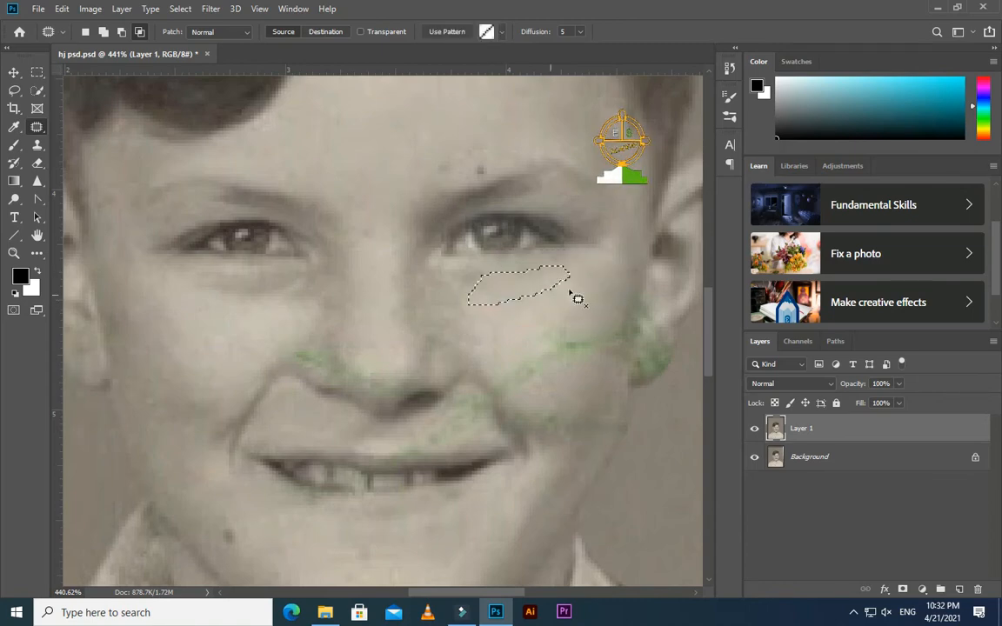
pyautogui.hotkey('ctrl', 'd')
pyautogui.moveTo(473, 299); pyautogui.dragTo(488, 288)
pyautogui.moveTo(524, 293); pyautogui.dragTo(561, 302)
pyautogui.hotkey('ctrl', 'd')
# - Even out the remaining traces under the right-hand eye and on the upper right-hand cheek with the Patch tool
pyautogui.scroll(1, 540, 296)
pyautogui.moveTo(483, 292)
pyautogui.mouseDown()
pyautogui.moveTo(529, 290)
pyautogui.moveTo(485, 287)
pyautogui.mouseUp()
pyautogui.moveTo(516, 288)
pyautogui.mouseDown()
pyautogui.moveTo(530, 351)
pyautogui.moveTo(513, 289)
pyautogui.mouseUp()
pyautogui.hotkey('ctrl', 'd')
pyautogui.moveTo(525, 324)
pyautogui.mouseDown()
pyautogui.moveTo(579, 313)
pyautogui.moveTo(561, 293)
pyautogui.moveTo(549, 329)
pyautogui.mouseUp()
pyautogui.hotkey('ctrl', 'd')
pyautogui.moveTo(574, 315); pyautogui.dragTo(598, 329)
pyautogui.hotkey('ctrl', 'd')
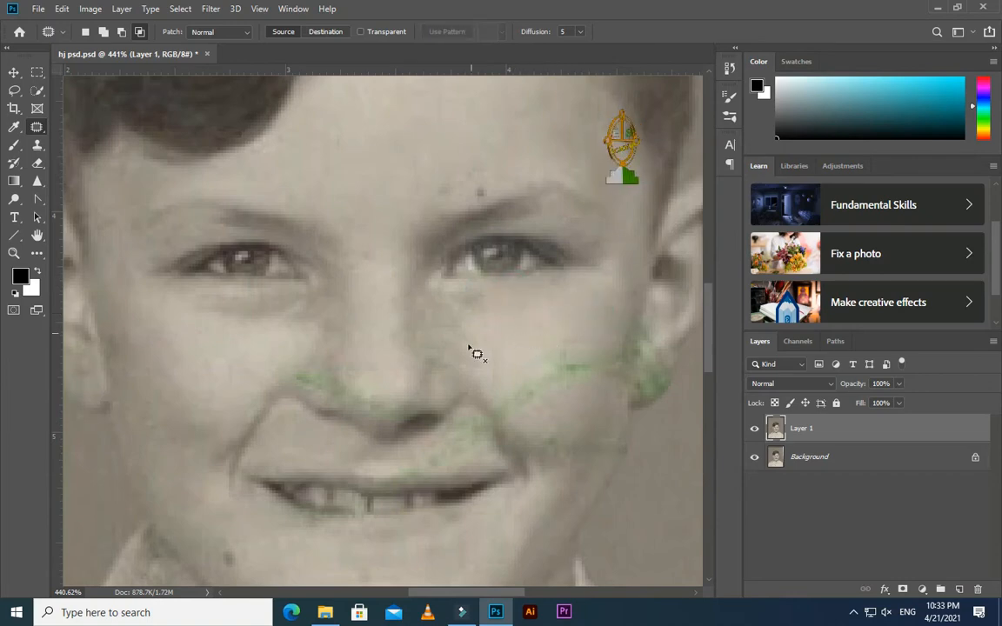
# - Patch the discoloured area along the right-hand side of the nose below the inner eye corner
pyautogui.moveTo(470, 328)
pyautogui.mouseDown()
pyautogui.moveTo(390, 335)
pyautogui.moveTo(456, 305)
pyautogui.moveTo(504, 324)
pyautogui.mouseUp()
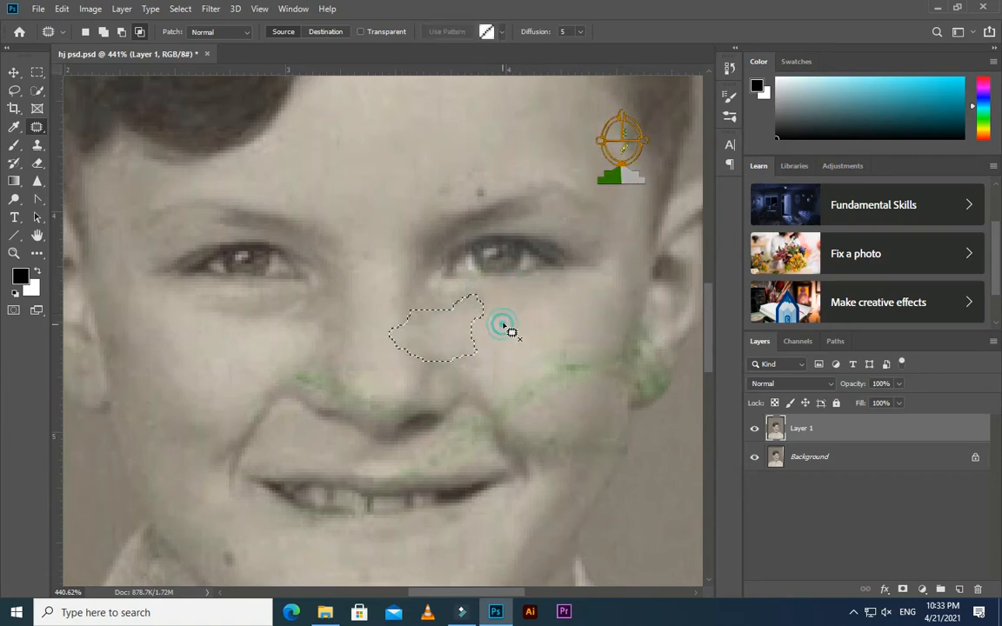
pyautogui.hotkey('ctrl', 'd')
pyautogui.hotkey('ctrl', 'z')
pyautogui.click(494, 331)
pyautogui.moveTo(438, 302)
pyautogui.mouseDown()
pyautogui.moveTo(465, 364)
pyautogui.moveTo(438, 302)
pyautogui.mouseUp()
pyautogui.moveTo(470, 322); pyautogui.dragTo(545, 322)
pyautogui.scroll(-4, 530, 352)
pyautogui.scroll(4, 493, 358)
pyautogui.moveTo(485, 315)
pyautogui.mouseDown()
pyautogui.moveTo(496, 358)
pyautogui.moveTo(488, 318)
pyautogui.mouseUp()
pyautogui.scroll(-6, 530, 352)
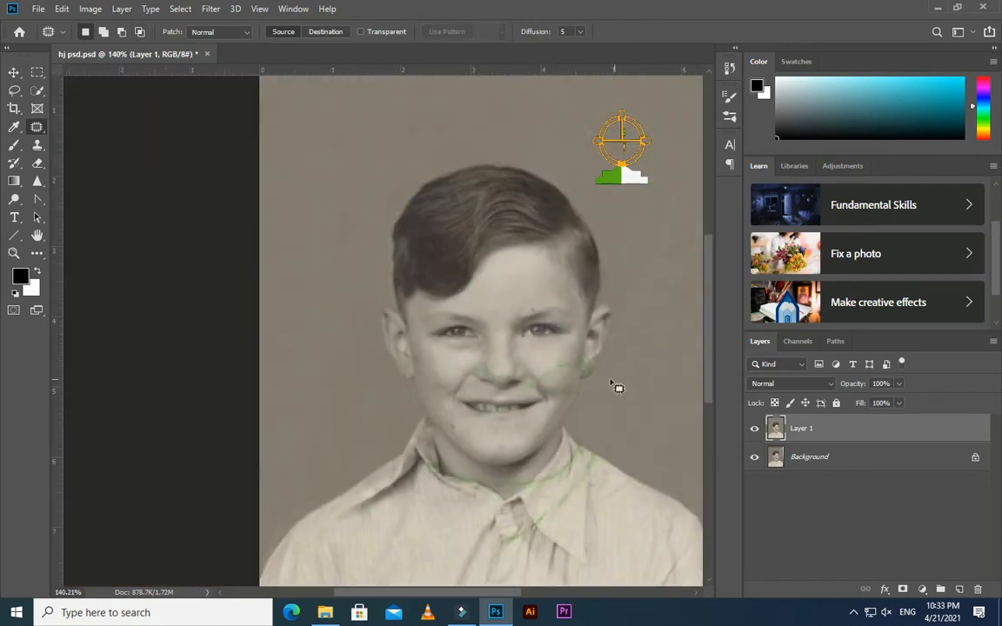
pyautogui.hotkey('ctrl', 'd')
# - Patch the small uneven spots beside the nose and below the right-hand eye's inner corner, and save the document
pyautogui.scroll(4, 459, 380)
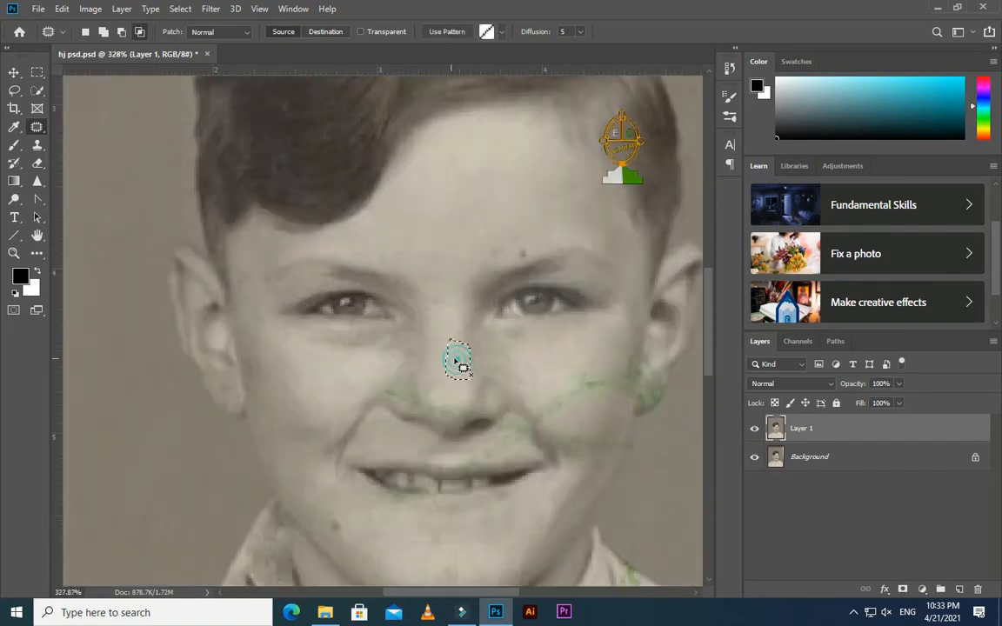
pyautogui.scroll(2, 518, 371)
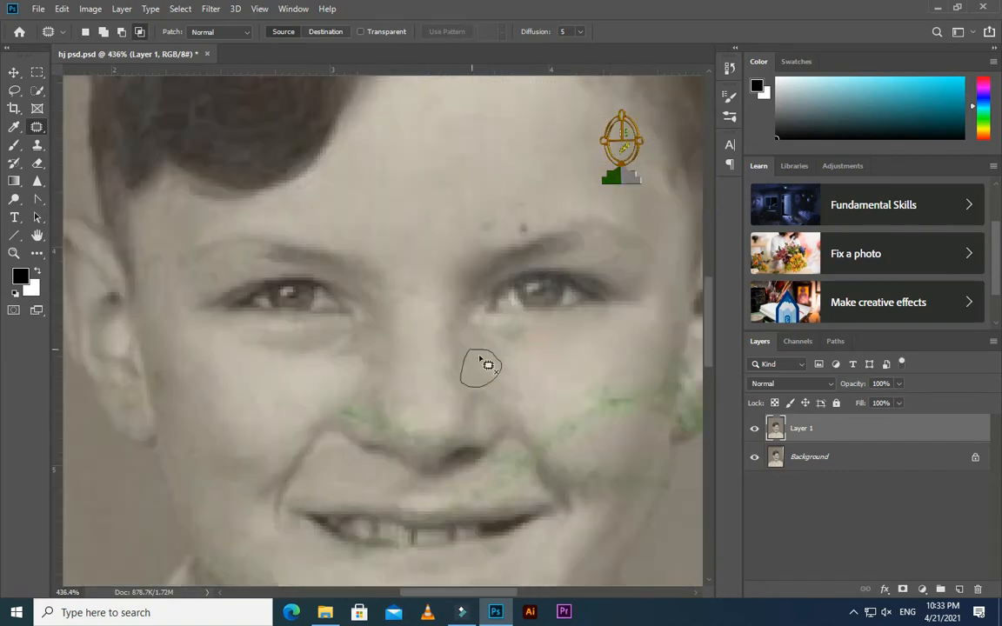
pyautogui.click(492, 349)
pyautogui.moveTo(480, 357)
pyautogui.mouseDown()
pyautogui.moveTo(472, 350)
pyautogui.moveTo(484, 355)
pyautogui.moveTo(476, 369)
pyautogui.moveTo(462, 358)
pyautogui.moveTo(474, 366)
pyautogui.mouseUp()
pyautogui.click(505, 340)
pyautogui.click(482, 339)
pyautogui.scroll(-2, 510, 384)
pyautogui.scroll(1, 514, 391)
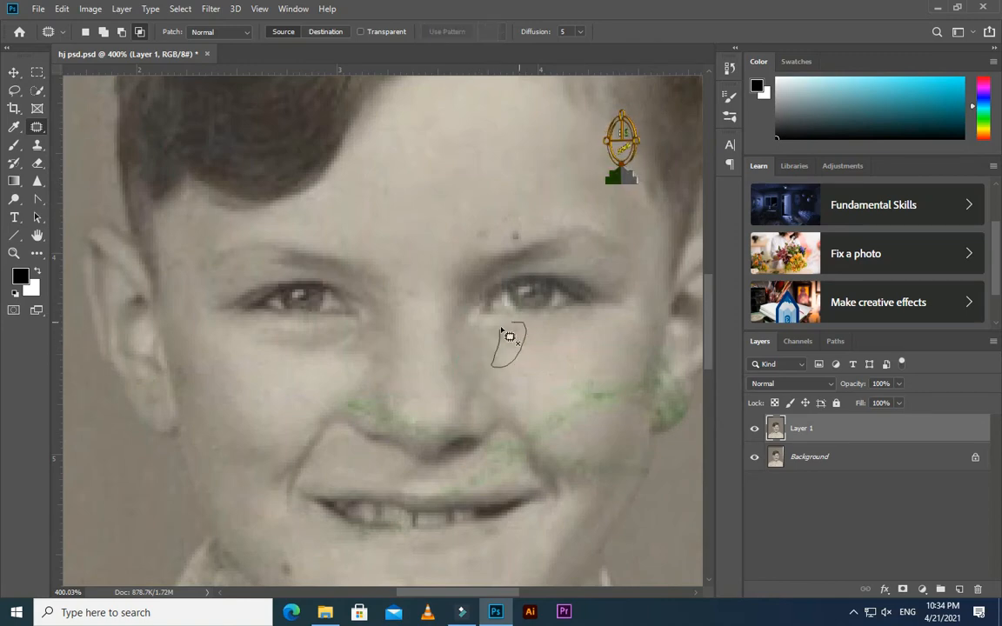
pyautogui.moveTo(502, 331); pyautogui.dragTo(504, 328)
pyautogui.scroll(-4, 553, 410)
pyautogui.scroll(4, 542, 401)
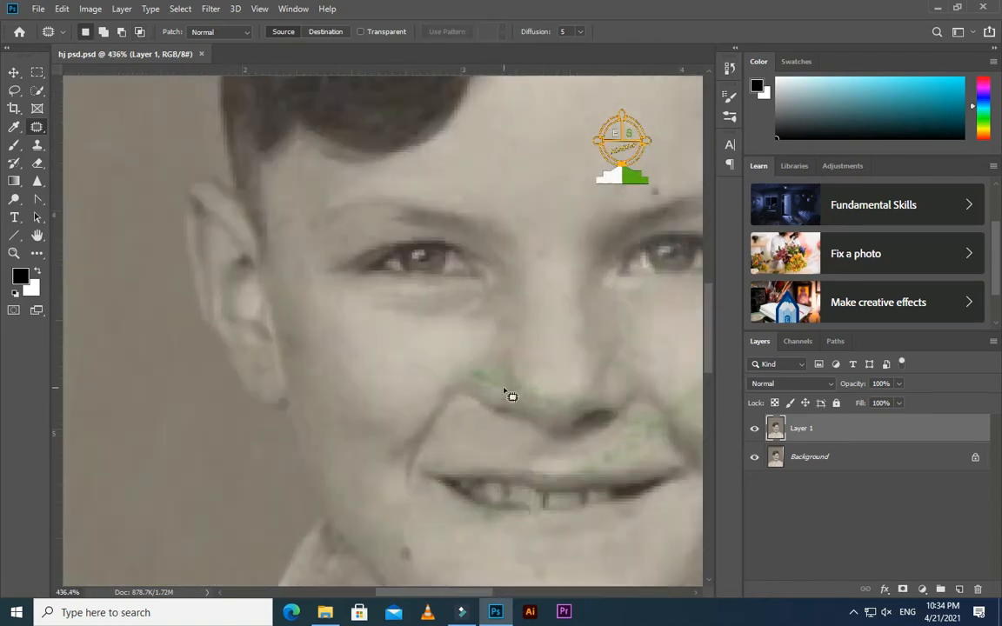
# - Patch out the green mark on the cheek beside the left-hand nostril
pyautogui.moveTo(468, 380); pyautogui.dragTo(504, 400)
pyautogui.moveTo(501, 359)
pyautogui.mouseDown()
pyautogui.moveTo(523, 333)
pyautogui.moveTo(465, 352)
pyautogui.mouseUp()
pyautogui.hotkey('ctrl', 'd')
pyautogui.moveTo(472, 355); pyautogui.dragTo(450, 340)
pyautogui.hotkey('ctrl', 'd')
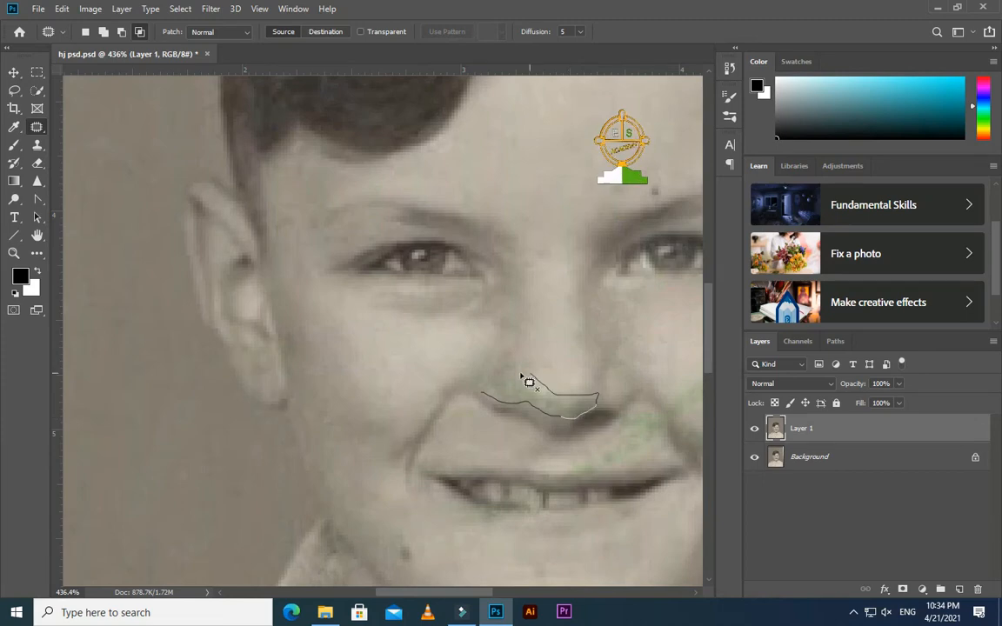
# - Patch the green tint along the lower edge of the nose from the left-hand nostril to the tip
pyautogui.moveTo(521, 374); pyautogui.dragTo(520, 374)
pyautogui.moveTo(514, 392)
pyautogui.mouseDown()
pyautogui.moveTo(509, 344)
pyautogui.moveTo(537, 395)
pyautogui.moveTo(515, 372)
pyautogui.moveTo(525, 358)
pyautogui.moveTo(494, 365)
pyautogui.moveTo(508, 388)
pyautogui.moveTo(532, 353)
pyautogui.mouseUp()
pyautogui.hotkey('ctrl', 'd')
pyautogui.scroll(-3, 551, 420)
pyautogui.scroll(4, 551, 420)
pyautogui.hotkey('ctrl', 'd')
pyautogui.hotkey('ctrl', 'd')
pyautogui.hotkey('ctrl', 'd')
pyautogui.hotkey('ctrl', 'd')
# - Patch the small discoloured spots at the upper end of the left-hand smile line beside the nostril, and save the document
pyautogui.moveTo(494, 414); pyautogui.dragTo(475, 392)
pyautogui.moveTo(481, 405); pyautogui.dragTo(485, 419)
pyautogui.hotkey('ctrl', 'd')
pyautogui.moveTo(483, 386)
pyautogui.mouseDown()
pyautogui.moveTo(491, 422)
pyautogui.moveTo(496, 387)
pyautogui.mouseUp()
pyautogui.moveTo(493, 402); pyautogui.dragTo(500, 427)
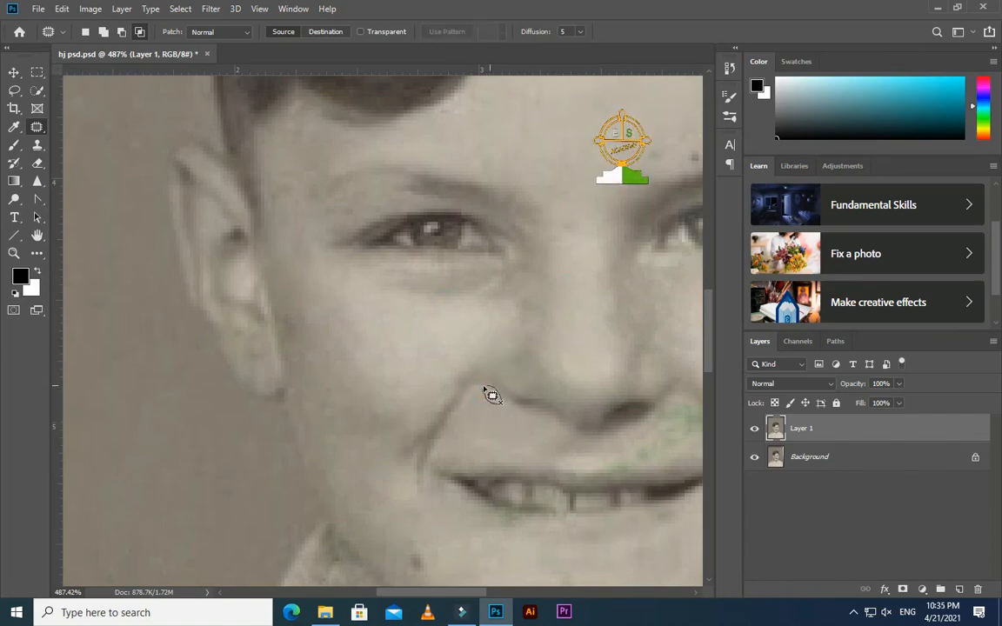
pyautogui.moveTo(483, 388); pyautogui.dragTo(485, 389)
pyautogui.moveTo(492, 395)
pyautogui.mouseDown()
pyautogui.moveTo(506, 375)
pyautogui.moveTo(488, 413)
pyautogui.mouseUp()
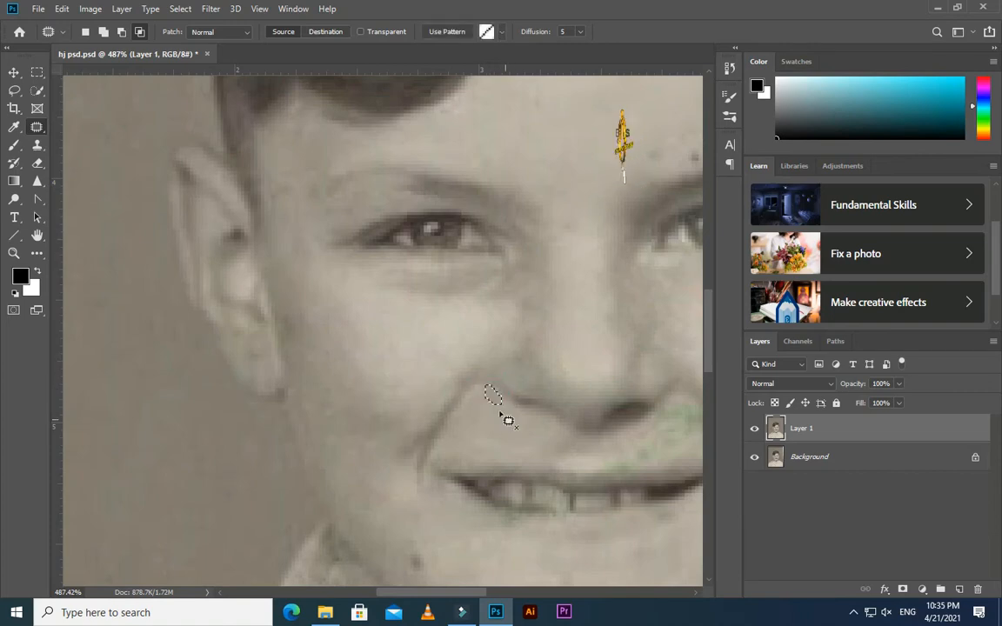
pyautogui.hotkey('ctrl', 'd')
pyautogui.hotkey('ctrl', 's')
# - Patch the greenish spot on the skin just below the left-hand part of the lower lip
pyautogui.scroll(-6, 579, 422)
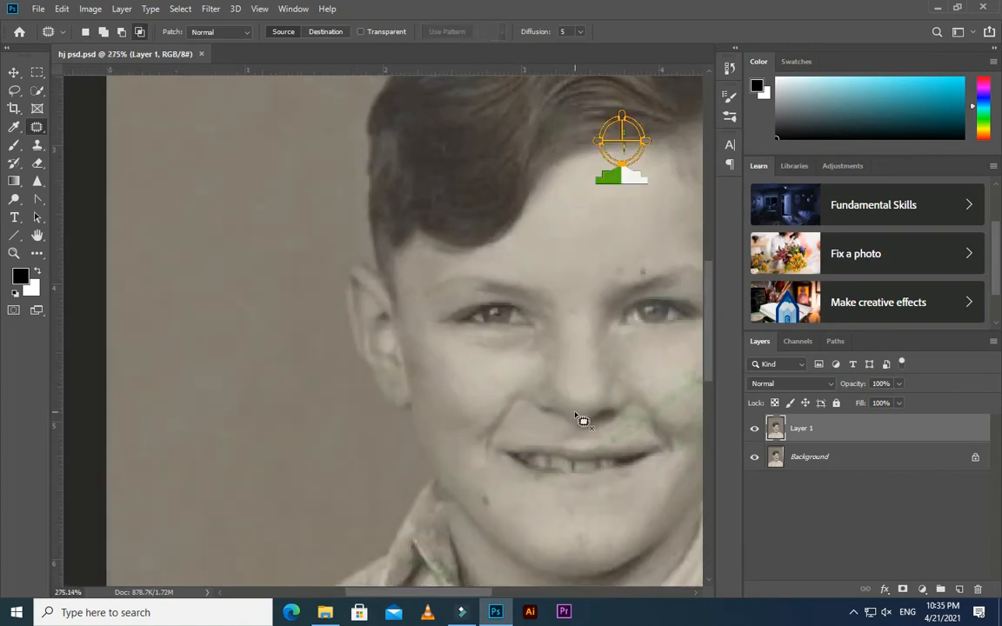
pyautogui.scroll(-3, 581, 418)
pyautogui.moveTo(465, 592); pyautogui.dragTo(510, 581)
pyautogui.scroll(12, 429, 254)
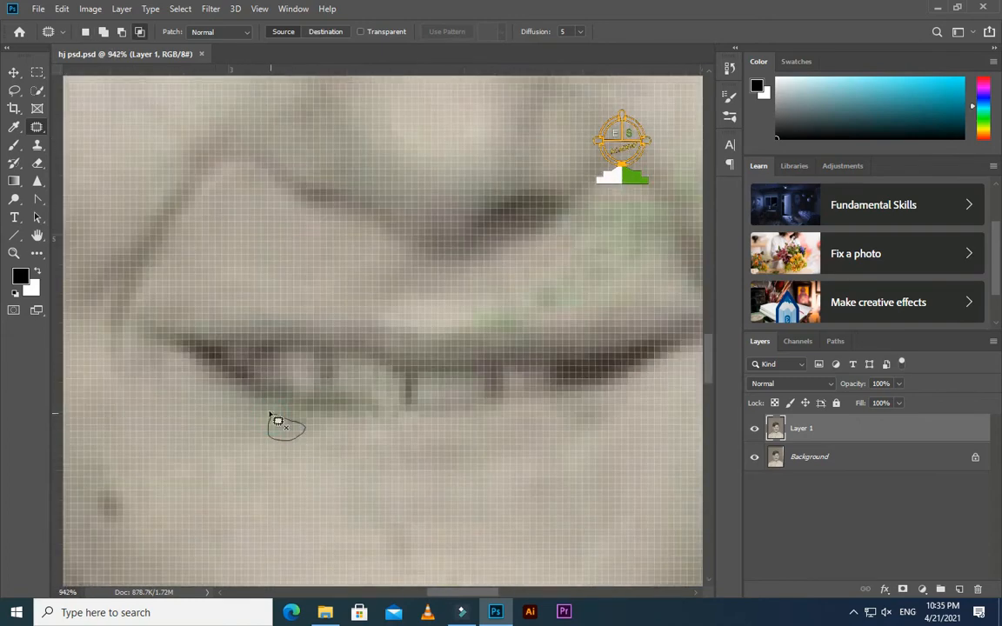
pyautogui.moveTo(269, 414); pyautogui.dragTo(270, 417)
pyautogui.moveTo(291, 428); pyautogui.dragTo(355, 423)
pyautogui.hotkey('ctrl', 'd')
pyautogui.scroll(-8, 353, 405)
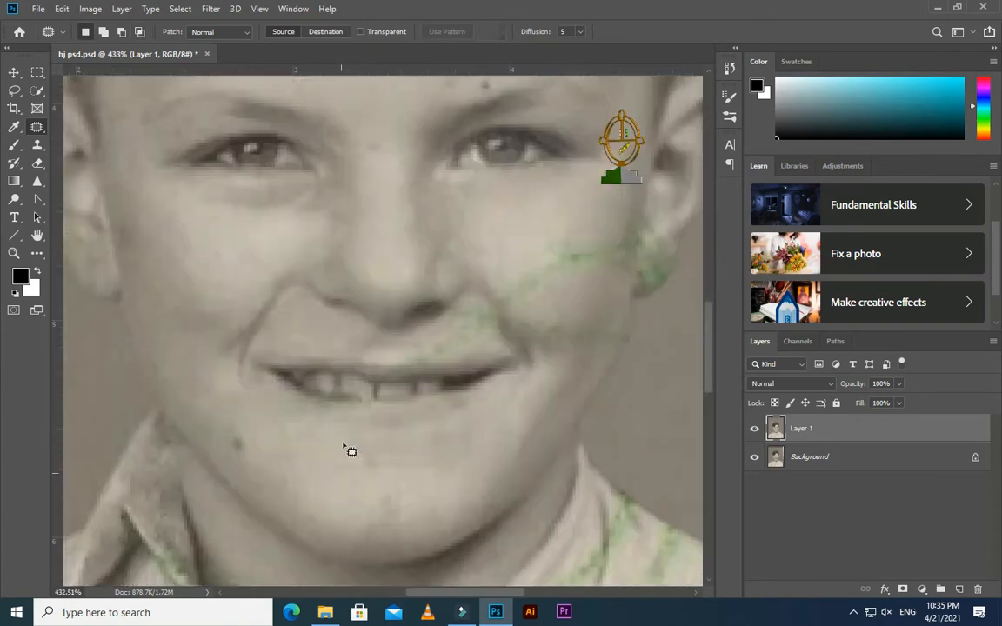
pyautogui.hotkey('ctrl', 'd')
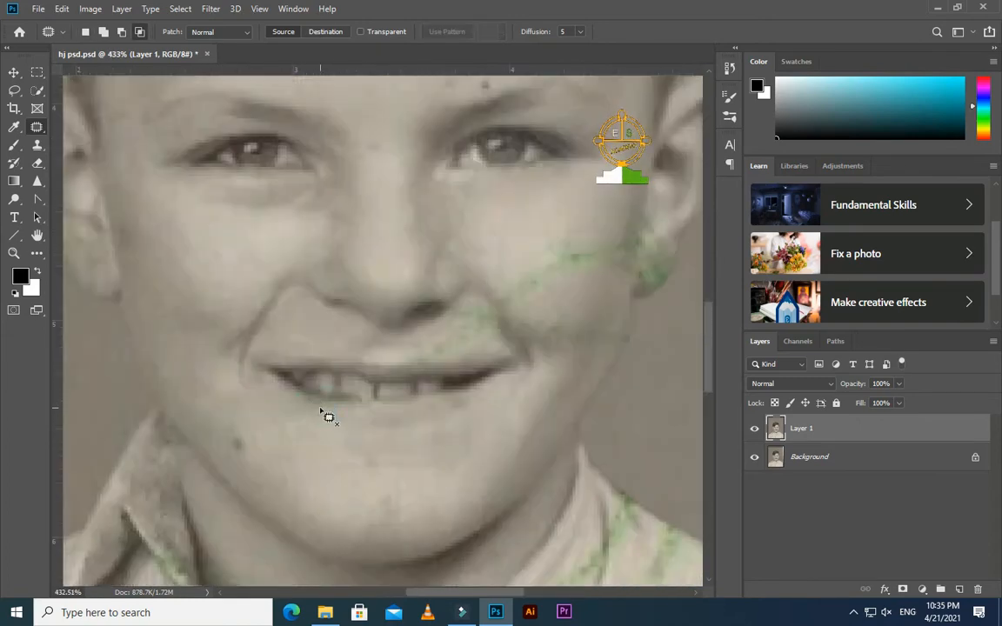
# - Even out the remaining green tint along the left-hand underside of the lower lip with the Patch tool
pyautogui.moveTo(316, 403); pyautogui.dragTo(312, 412)
pyautogui.moveTo(311, 403); pyautogui.dragTo(323, 421)
pyautogui.hotkey('ctrl', 'd')
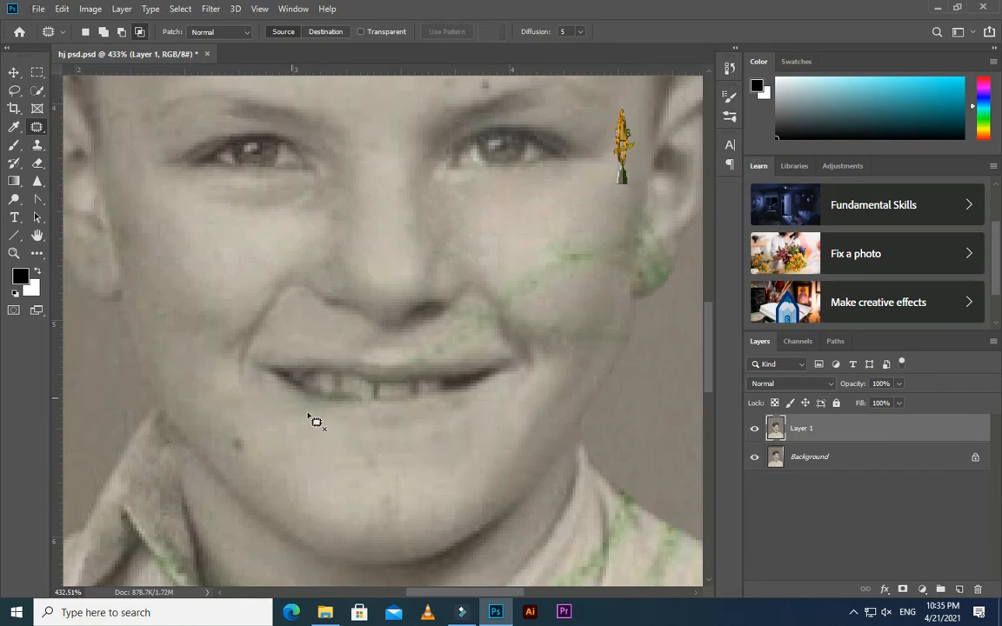
pyautogui.scroll(-3, 325, 418)
pyautogui.hotkey('ctrl', 'd')
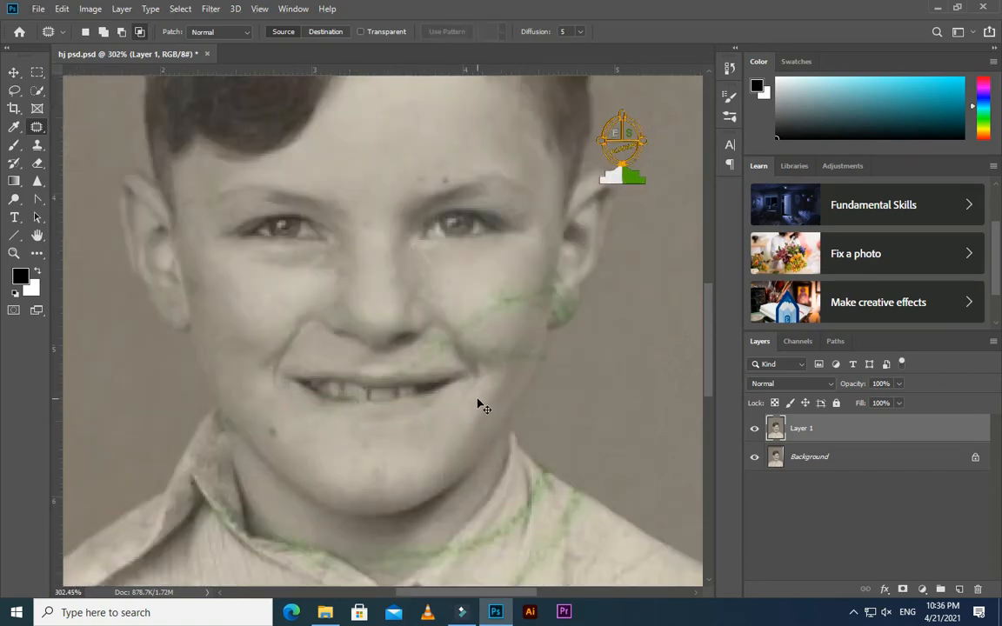
# - Try to patch the greenish band running across the lower right-hand cheek from the smile line to the jaw
pyautogui.scroll(3, 480, 404)
pyautogui.scroll(-1, 522, 359)
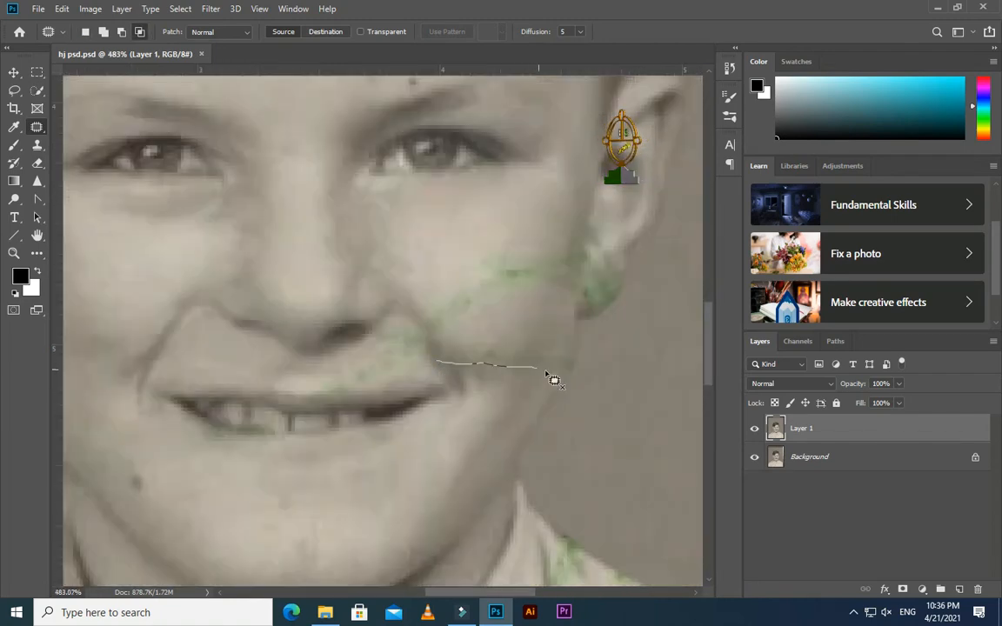
pyautogui.moveTo(582, 372); pyautogui.dragTo(447, 360)
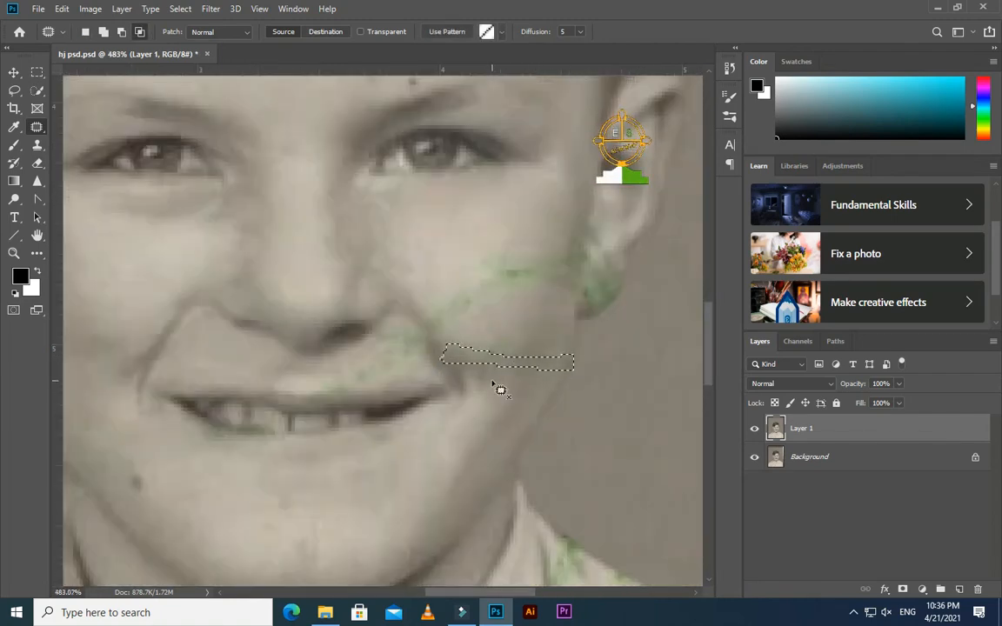
# - Patch the small green spot on the middle of the upper lip
pyautogui.scroll(3, 334, 401)
pyautogui.moveTo(307, 398)
pyautogui.mouseDown()
pyautogui.moveTo(333, 408)
pyautogui.moveTo(309, 396)
pyautogui.moveTo(358, 402)
pyautogui.moveTo(301, 395)
pyautogui.moveTo(385, 394)
pyautogui.moveTo(348, 396)
pyautogui.mouseUp()
pyautogui.click(358, 351)
pyautogui.scroll(-3, 358, 357)
pyautogui.scroll(1, 356, 398)
pyautogui.scroll(-2, 399, 418)
pyautogui.scroll(3, 365, 398)
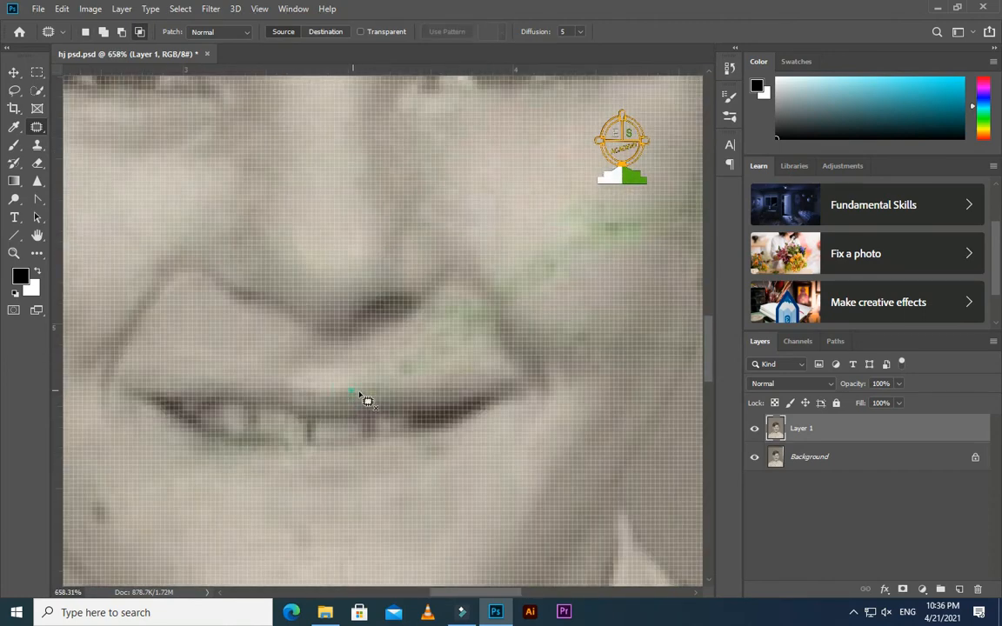
pyautogui.scroll(-2, 372, 396)
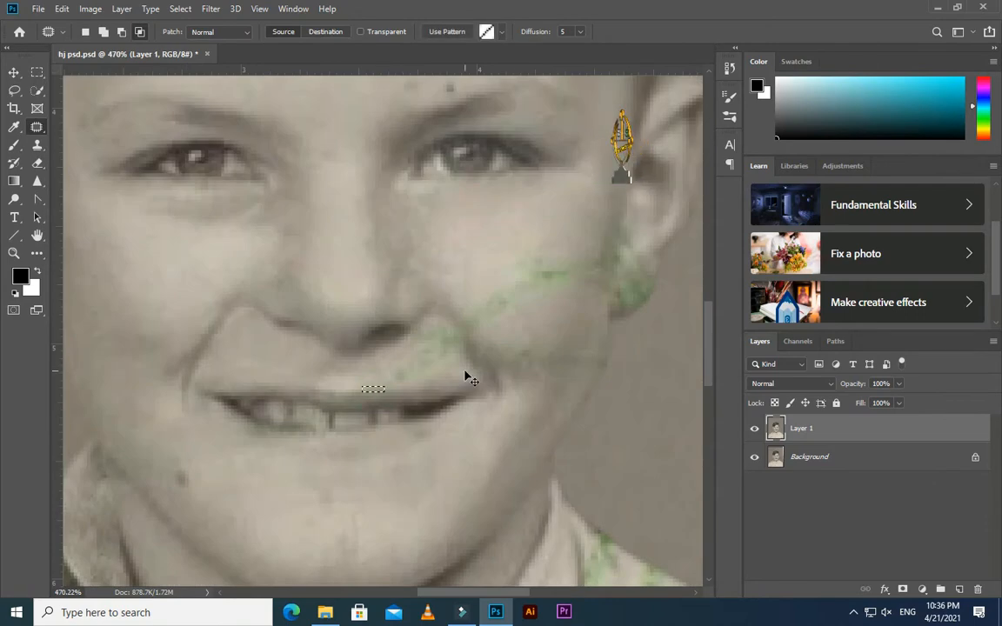
pyautogui.hotkey('ctrl', 'd')
pyautogui.scroll(1, 369, 402)
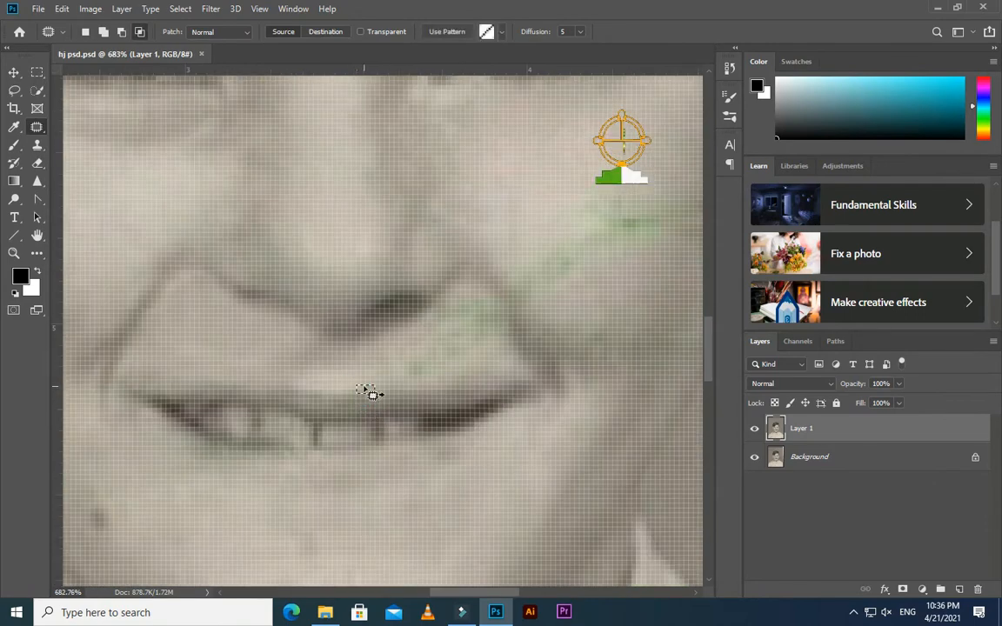
pyautogui.scroll(-1, 374, 399)
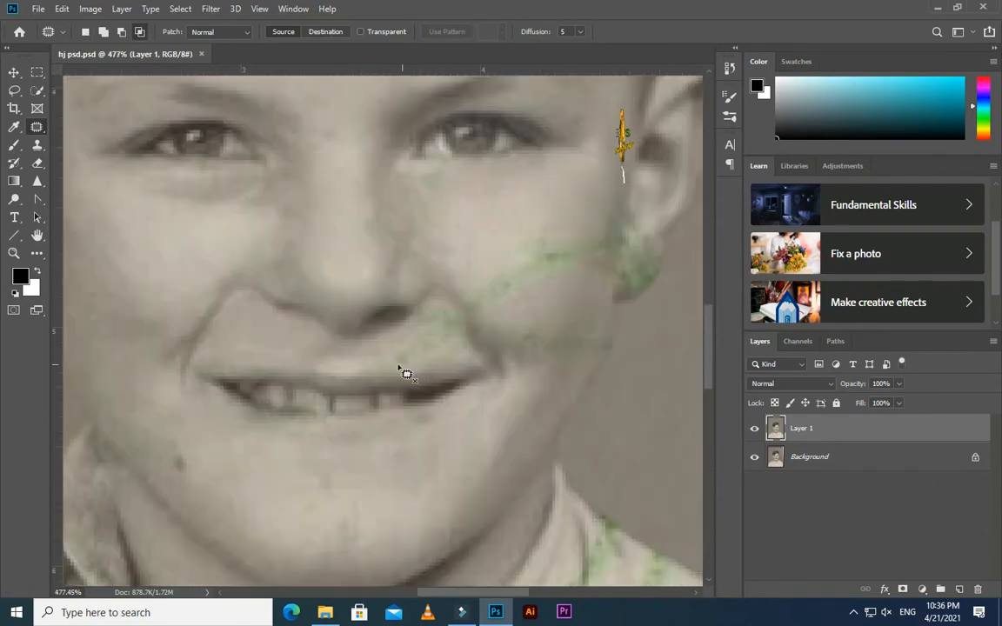
# - Patch out the green stain between the right-hand nostril and the upper lip, including the small spots beside the nostril
pyautogui.moveTo(398, 364)
pyautogui.mouseDown()
pyautogui.moveTo(469, 328)
pyautogui.moveTo(398, 363)
pyautogui.moveTo(492, 328)
pyautogui.mouseUp()
pyautogui.hotkey('ctrl', 'd')
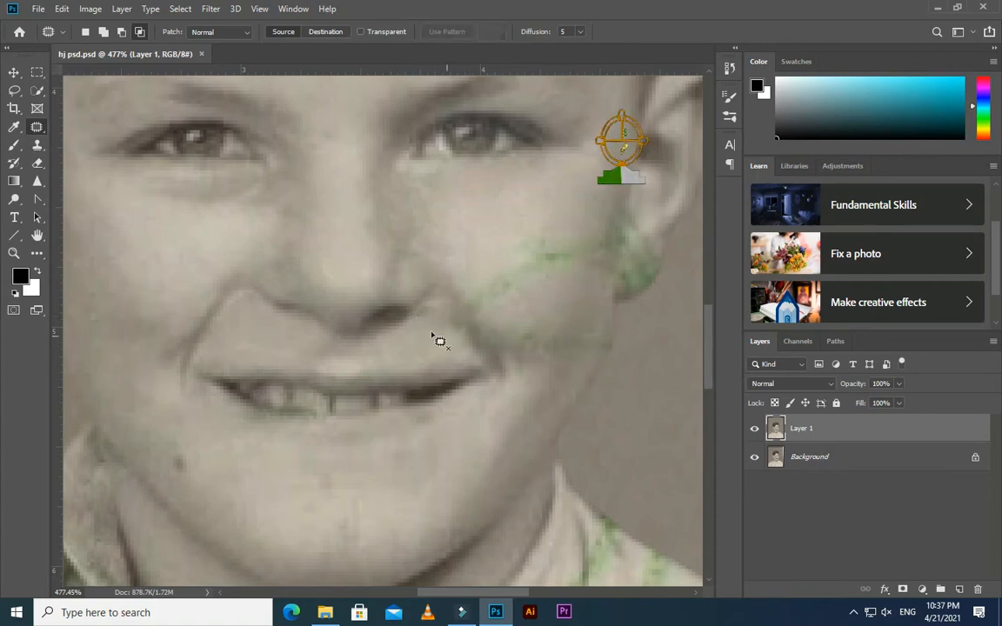
pyautogui.moveTo(434, 312)
pyautogui.mouseDown()
pyautogui.moveTo(460, 333)
pyautogui.moveTo(438, 317)
pyautogui.moveTo(430, 289)
pyautogui.mouseUp()
pyautogui.hotkey('ctrl', 'd')
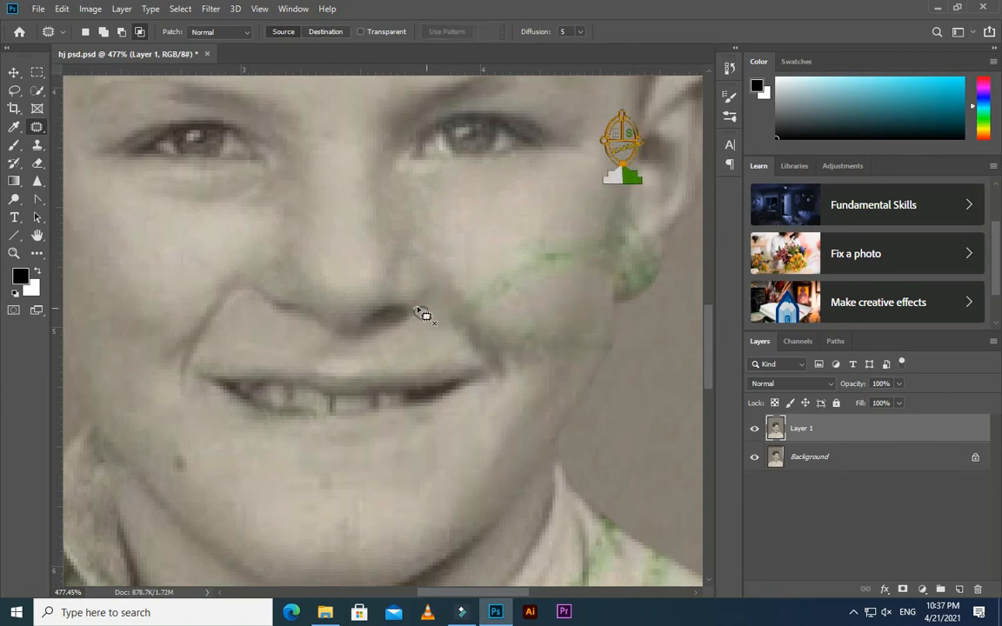
pyautogui.hscroll(2, 469, 352)
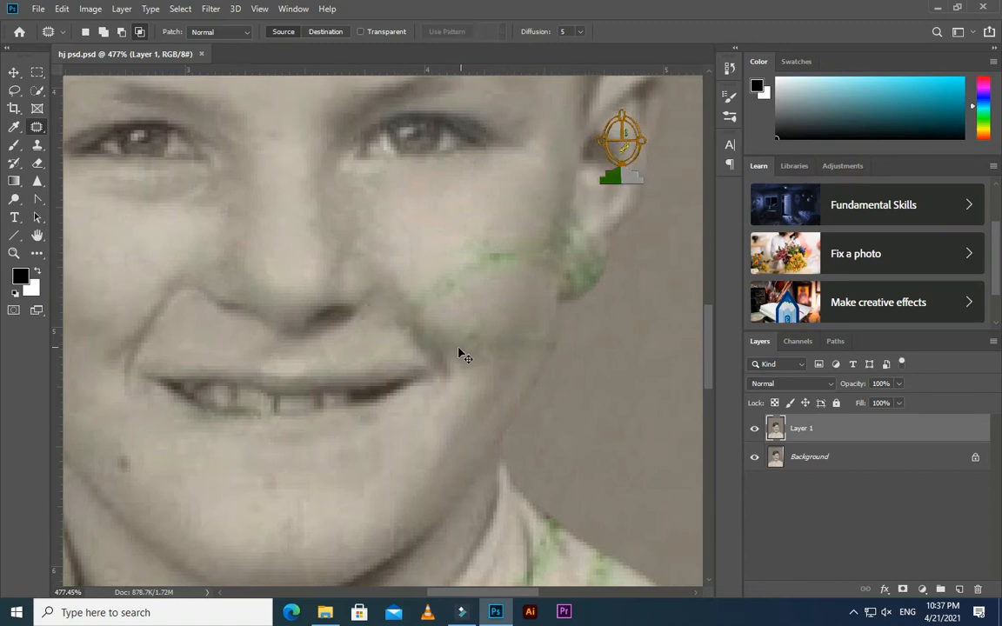
pyautogui.scroll(1, 395, 373)
pyautogui.moveTo(366, 378)
pyautogui.mouseDown()
pyautogui.moveTo(394, 379)
pyautogui.moveTo(372, 374)
pyautogui.mouseUp()
pyautogui.hotkey('ctrl', 'd')
pyautogui.hotkey('ctrl', 'd')
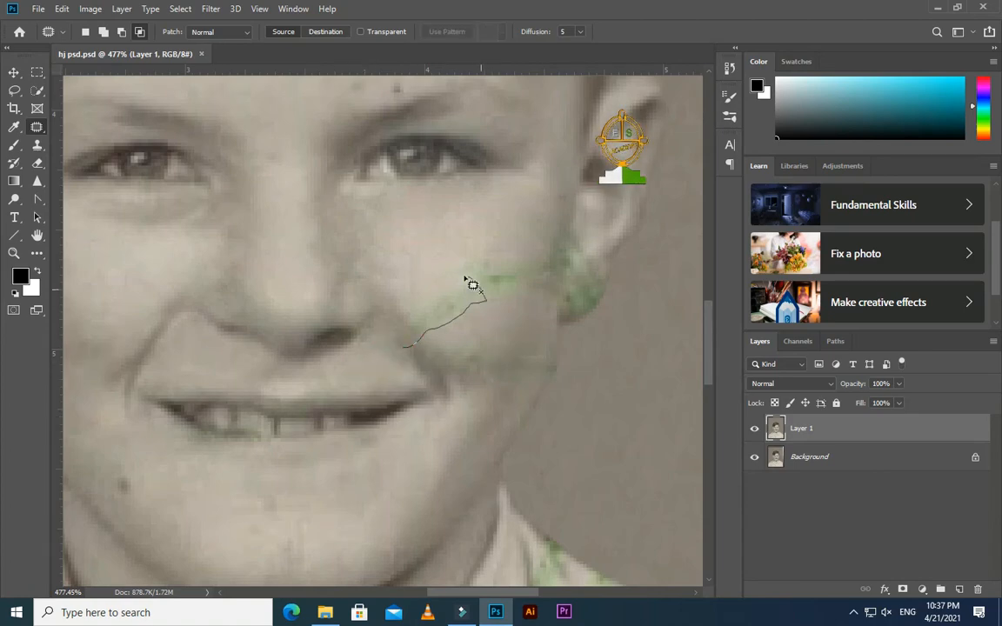
# - Try to patch the green streak on the right-hand cheek beside the smile line, and undo the patch
pyautogui.moveTo(410, 343); pyautogui.dragTo(417, 340)
pyautogui.moveTo(432, 320); pyautogui.dragTo(411, 307)
pyautogui.hotkey('ctrl', 'd')
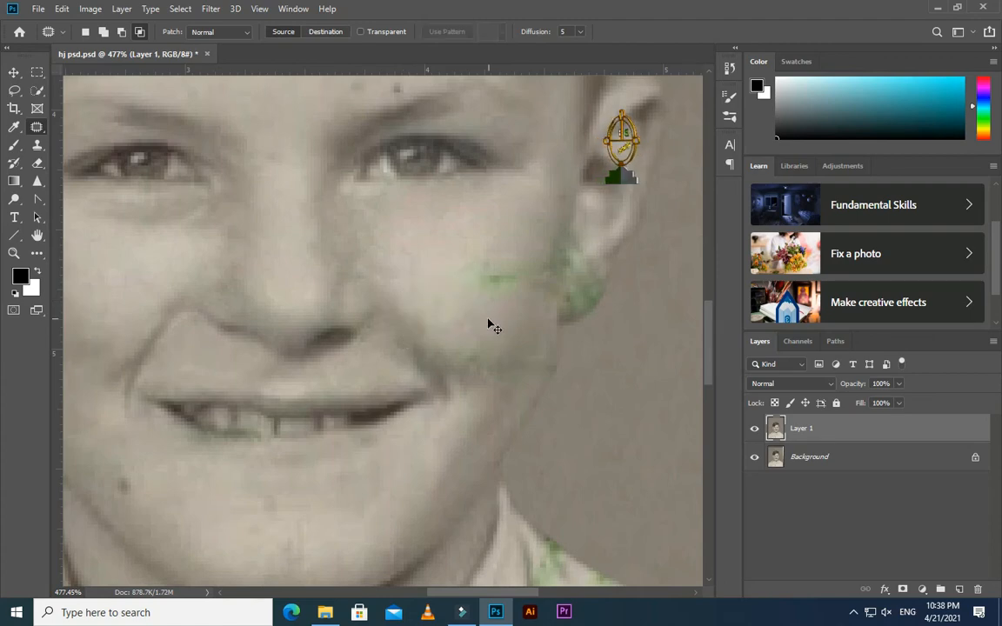
pyautogui.hotkey('ctrl', 'z')
pyautogui.hotkey('ctrl', 'd')
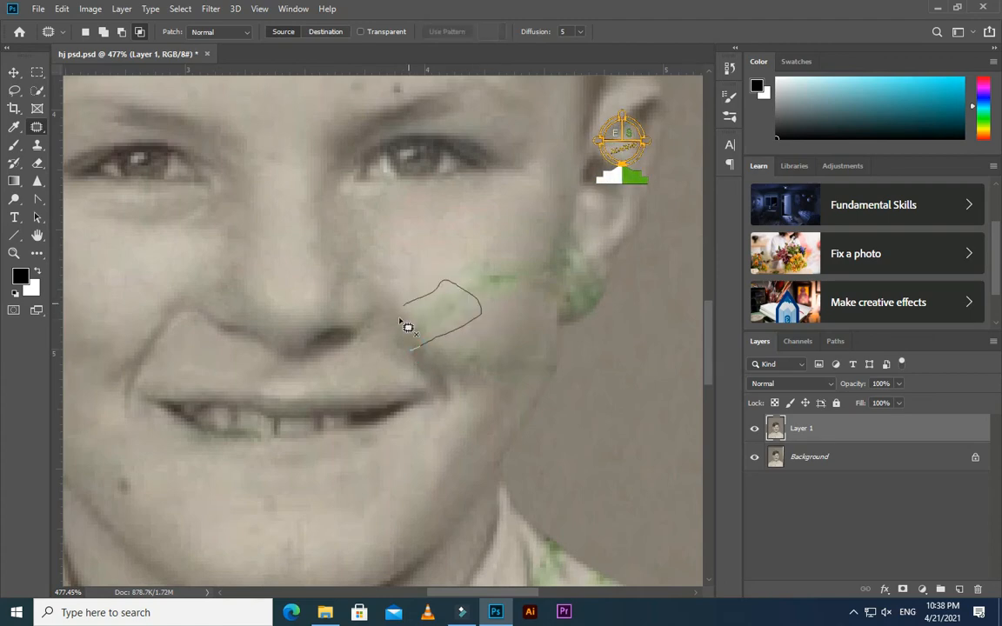
# - Rework the patch over the green streak on the right-hand cheek next to the smile line, undoing unsuitable results
pyautogui.moveTo(399, 319); pyautogui.dragTo(406, 348)
pyautogui.moveTo(441, 315)
pyautogui.mouseDown()
pyautogui.moveTo(405, 275)
pyautogui.moveTo(441, 329)
pyautogui.moveTo(410, 251)
pyautogui.moveTo(524, 295)
pyautogui.moveTo(455, 275)
pyautogui.mouseUp()
pyautogui.hotkey('ctrl', 'd')
pyautogui.hotkey('ctrl', 'z')
pyautogui.hotkey('ctrl', 'z')
pyautogui.hotkey('ctrl', 'd')
pyautogui.click(439, 248)
pyautogui.hotkey('ctrl', 'z')
pyautogui.hotkey('ctrl', 'z')
pyautogui.hotkey('ctrl', 'z')
# - Patch out the green streak on the middle and outer right-hand cheek towards the ear
pyautogui.moveTo(446, 231)
pyautogui.mouseDown()
pyautogui.moveTo(489, 243)
pyautogui.moveTo(449, 233)
pyautogui.mouseUp()
pyautogui.moveTo(474, 254); pyautogui.dragTo(493, 224)
pyautogui.hotkey('ctrl', 'd')
pyautogui.moveTo(490, 278); pyautogui.dragTo(492, 273)
pyautogui.moveTo(520, 268); pyautogui.dragTo(525, 316)
pyautogui.hotkey('ctrl', 'd')
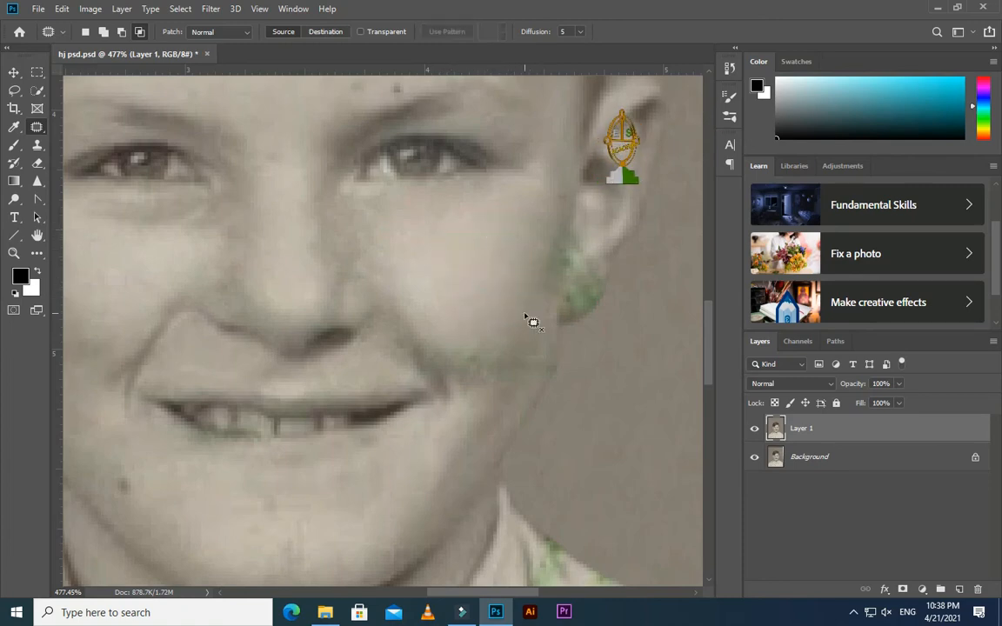
# - Patch the uneven spot on the right-hand side of the nose and save the document
pyautogui.moveTo(322, 240); pyautogui.dragTo(308, 243)
pyautogui.moveTo(316, 253); pyautogui.dragTo(309, 277)
pyautogui.hotkey('ctrl', 'd')
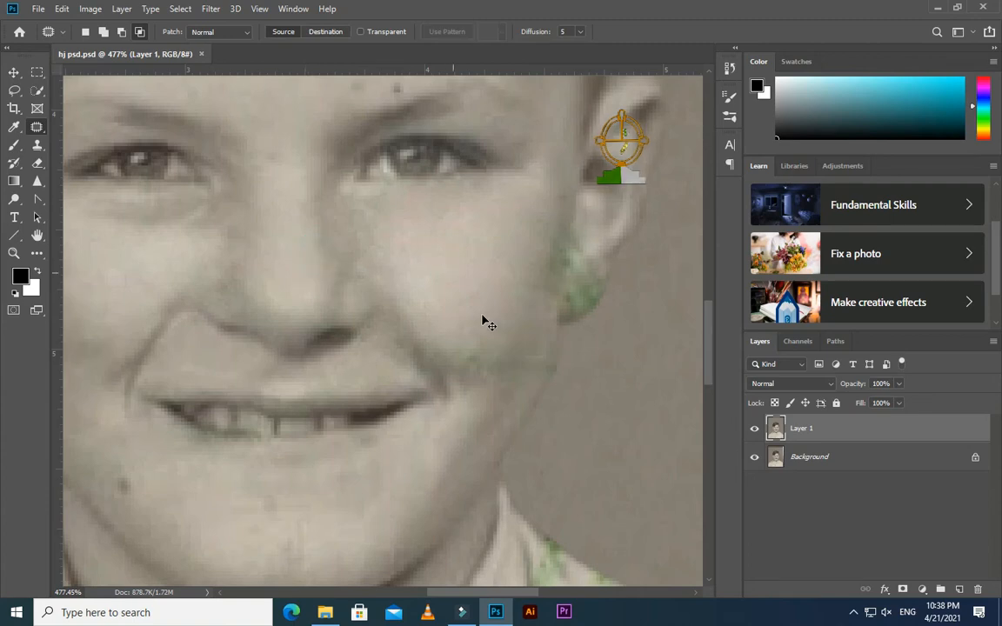
pyautogui.hotkey('ctrl', 's')
# - Replace the greenish band across the lower right-hand cheek with a Content-Aware fill at 100% opacity in Normal mode
pyautogui.moveTo(427, 381)
pyautogui.mouseDown()
pyautogui.moveTo(492, 369)
pyautogui.moveTo(455, 368)
pyautogui.moveTo(487, 384)
pyautogui.mouseUp()
pyautogui.moveTo(424, 363)
pyautogui.mouseDown()
pyautogui.moveTo(516, 383)
pyautogui.moveTo(559, 373)
pyautogui.moveTo(426, 371)
pyautogui.mouseUp()
pyautogui.hotkey('shift', 'F5')
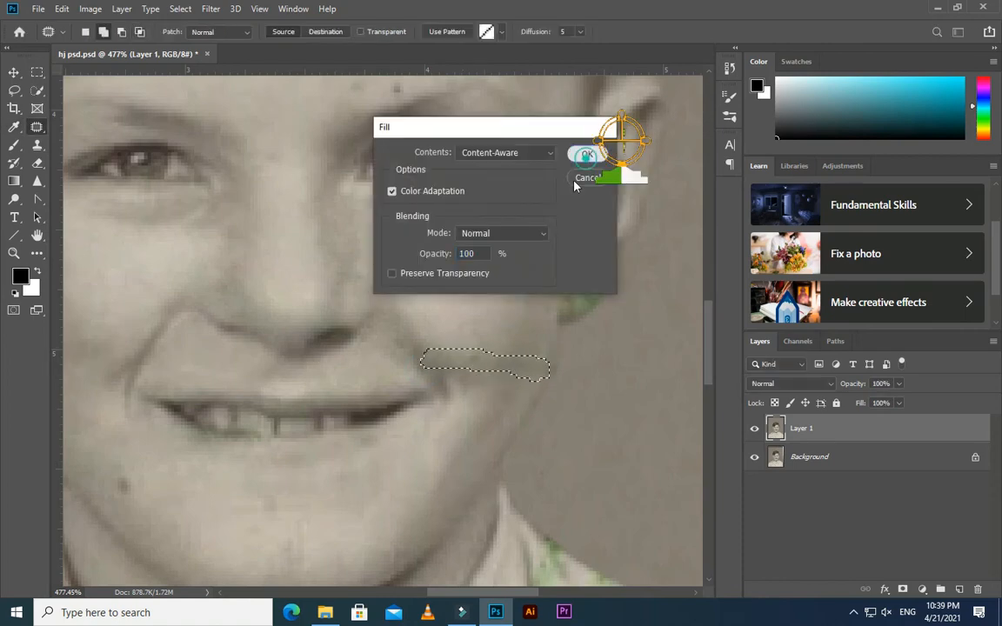
pyautogui.press('Return')
pyautogui.hotkey('ctrl', 'd')
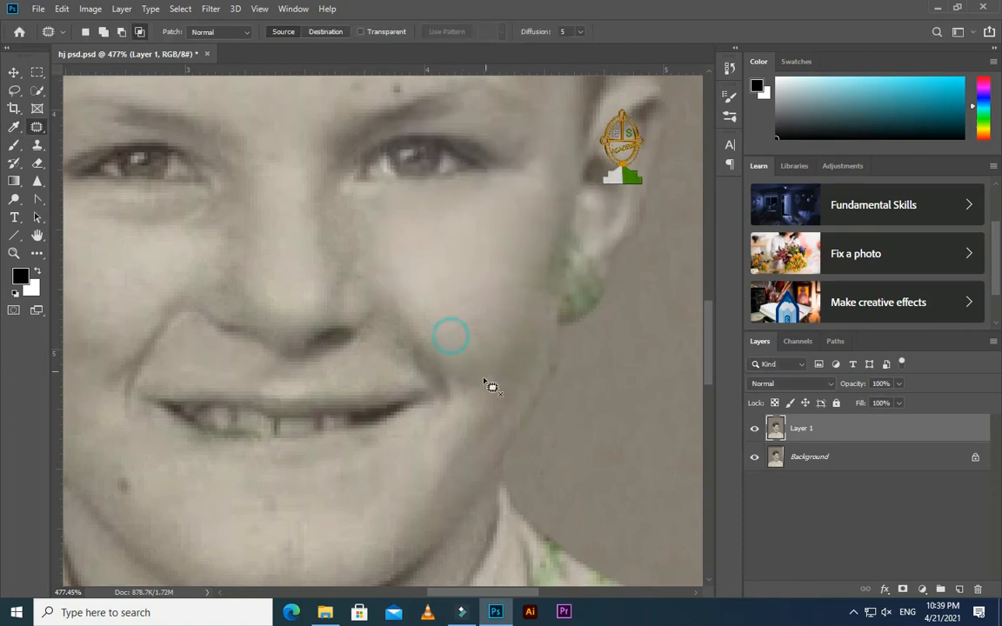
# - Patch the remaining traces of the band on the lower right-hand cheek and beside the smile line, and save the document
pyautogui.moveTo(478, 378)
pyautogui.mouseDown()
pyautogui.moveTo(522, 369)
pyautogui.moveTo(484, 372)
pyautogui.mouseUp()
pyautogui.moveTo(505, 373); pyautogui.dragTo(512, 340)
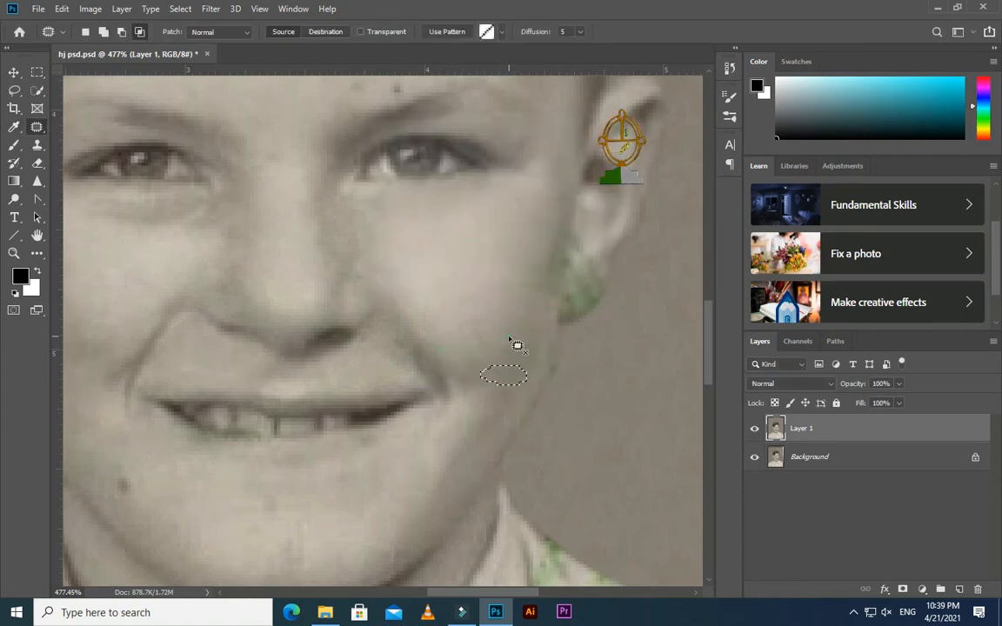
pyautogui.hotkey('ctrl', 'd')
pyautogui.moveTo(433, 353)
pyautogui.mouseDown()
pyautogui.moveTo(489, 357)
pyautogui.moveTo(439, 345)
pyautogui.moveTo(470, 374)
pyautogui.mouseUp()
pyautogui.hotkey('ctrl', 'd')
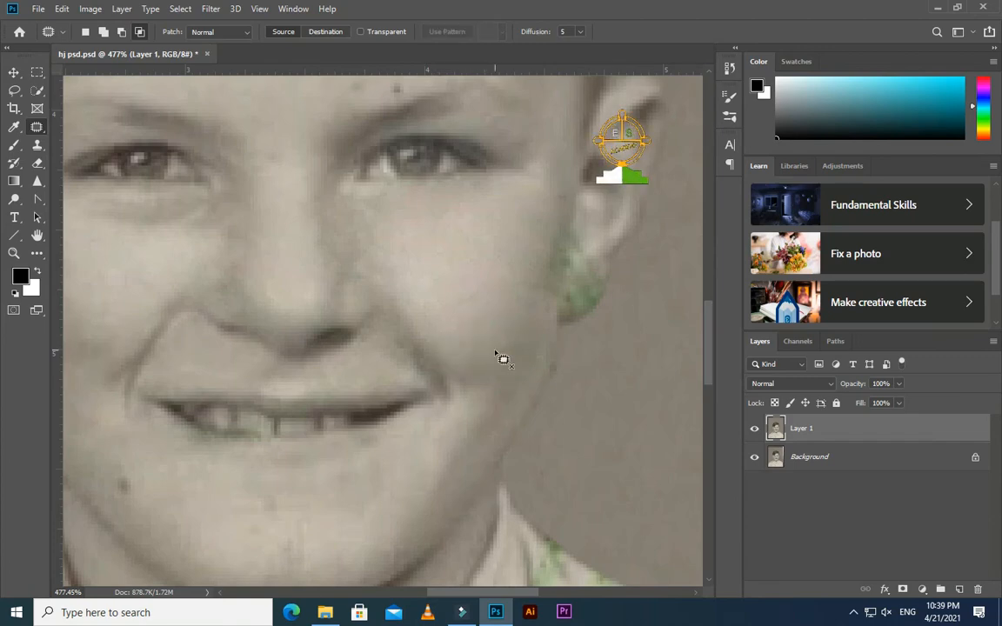
pyautogui.hotkey('ctrl', 's')
# - Patch the greenish area in the middle of the upper lip above the teeth
pyautogui.scroll(-7, 494, 351)
pyautogui.scroll(7, 414, 392)
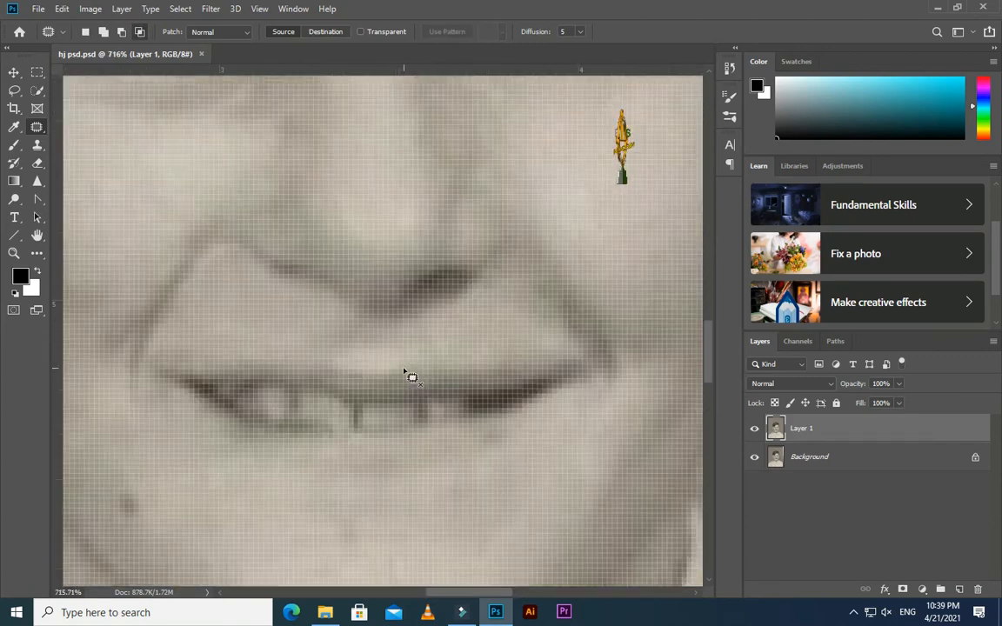
pyautogui.moveTo(409, 376)
pyautogui.mouseDown()
pyautogui.moveTo(457, 354)
pyautogui.moveTo(404, 341)
pyautogui.mouseUp()
pyautogui.hotkey('ctrl', 'd')
pyautogui.scroll(-5, 471, 383)
# - Select the discoloured patch on the right-hand half of the upper lip and fill it from its surroundings
pyautogui.moveTo(463, 381)
pyautogui.mouseDown()
pyautogui.moveTo(449, 376)
pyautogui.moveTo(479, 355)
pyautogui.moveTo(437, 374)
pyautogui.moveTo(445, 355)
pyautogui.moveTo(432, 363)
pyautogui.mouseUp()
pyautogui.hotkey('ctrl', 'd')
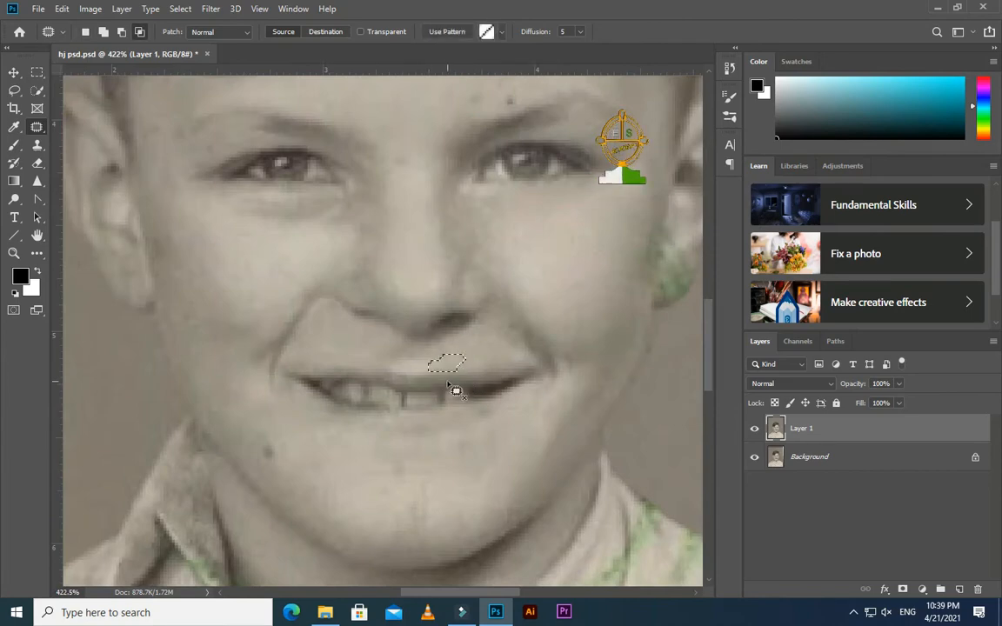
pyautogui.hotkey('shift', 'F5')
pyautogui.press('Return')
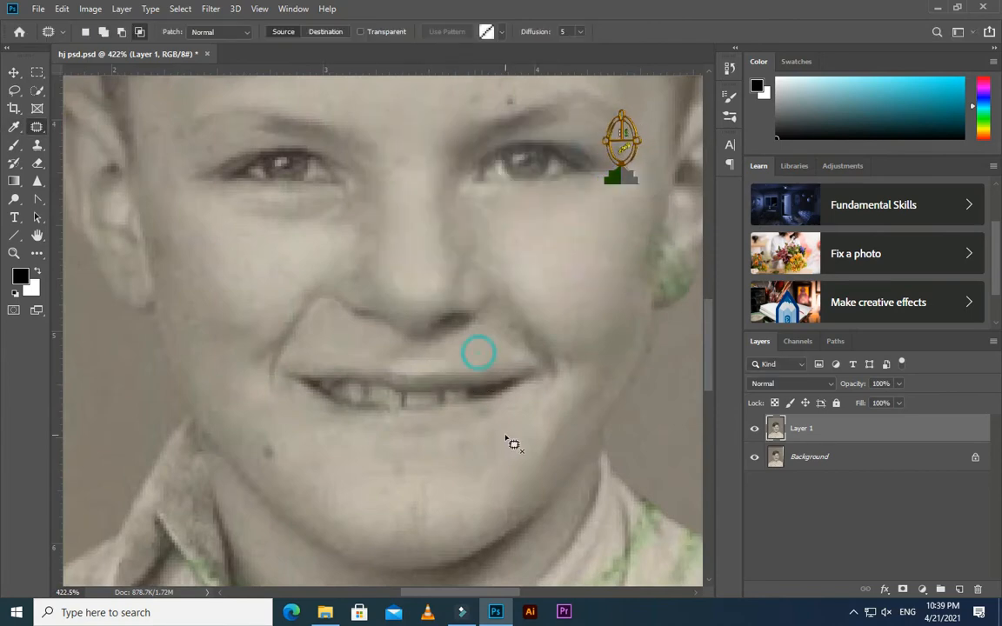
pyautogui.hotkey('ctrl', 'd')
# - Patch the shadowy green traces under the left-hand corner of the lower lip and save the document
pyautogui.moveTo(312, 395); pyautogui.dragTo(329, 407)
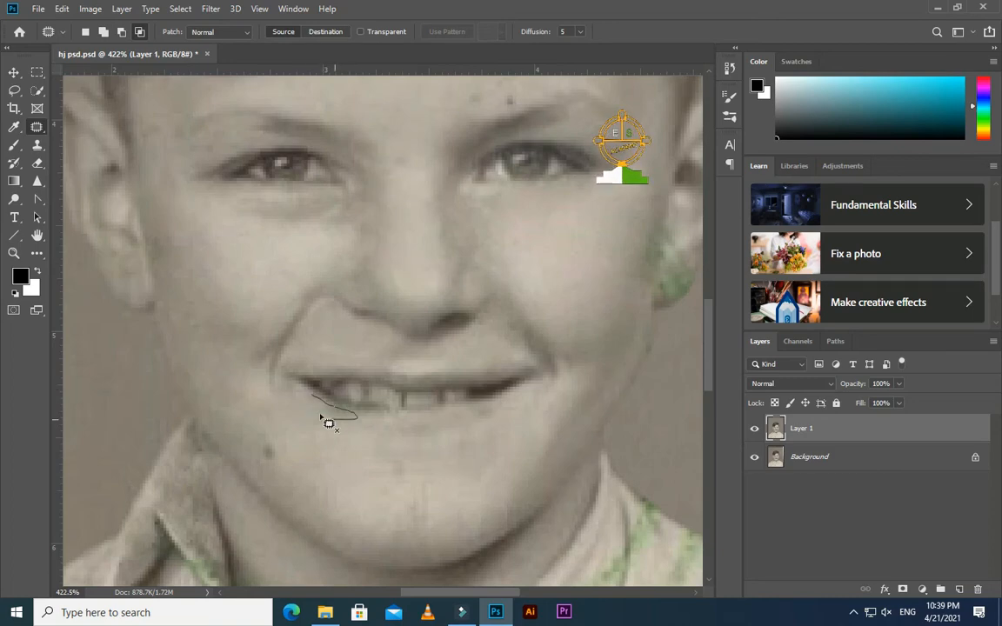
pyautogui.moveTo(321, 418)
pyautogui.mouseDown()
pyautogui.moveTo(312, 397)
pyautogui.moveTo(331, 413)
pyautogui.moveTo(318, 408)
pyautogui.mouseUp()
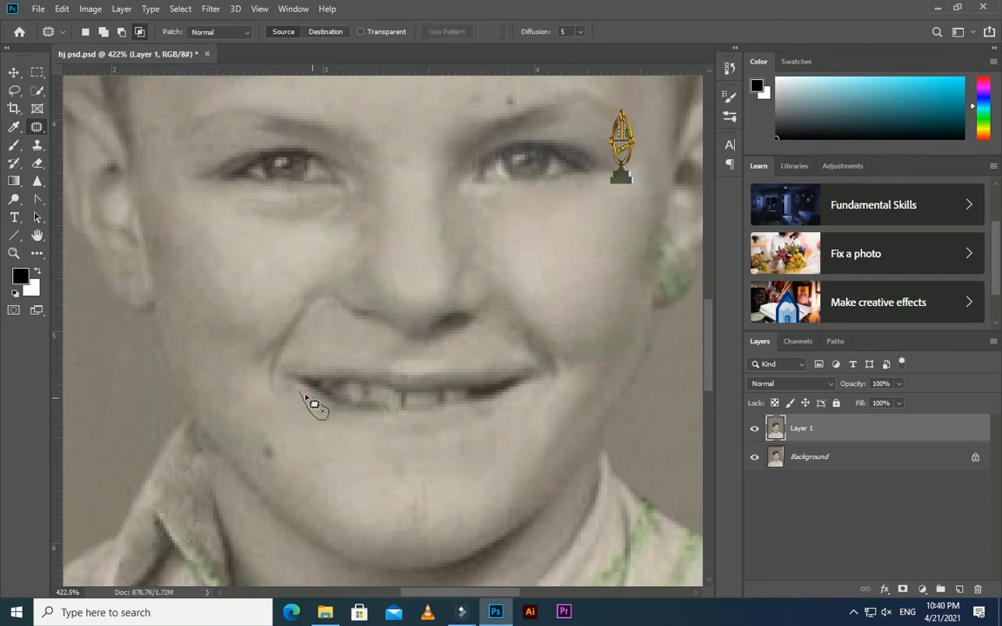
pyautogui.click(334, 424)
pyautogui.hotkey('ctrl', 'd')
pyautogui.hotkey('ctrl', 's')
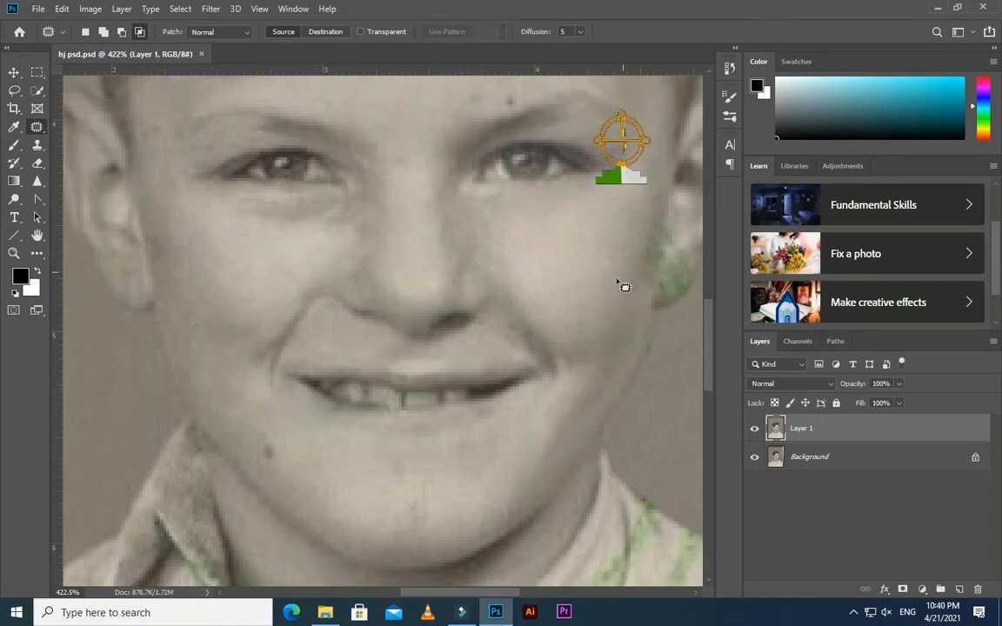
# - Patch the discoloured spots around the left-hand earlobe and on the cheek in front of it
pyautogui.scroll(-4, 616, 280)
pyautogui.scroll(6, 317, 280)
pyautogui.scroll(-2, 296, 278)
pyautogui.moveTo(278, 274)
pyautogui.mouseDown()
pyautogui.moveTo(302, 249)
pyautogui.moveTo(280, 275)
pyautogui.moveTo(365, 301)
pyautogui.mouseUp()
pyautogui.hotkey('ctrl', 'd')
pyautogui.moveTo(316, 240)
pyautogui.mouseDown()
pyautogui.moveTo(329, 260)
pyautogui.moveTo(318, 239)
pyautogui.mouseUp()
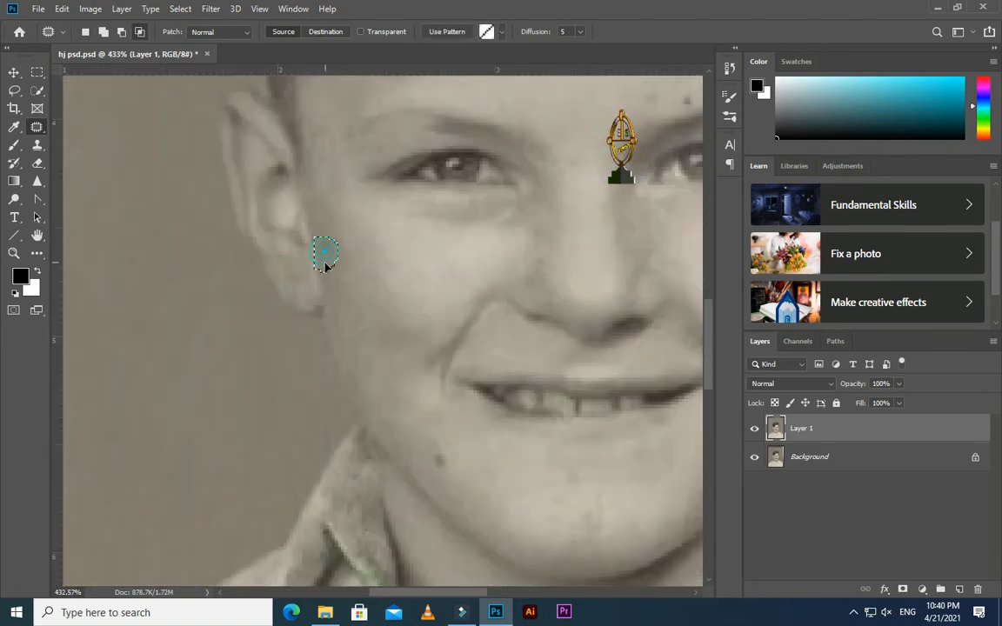
pyautogui.hotkey('ctrl', 'd')
pyautogui.scroll(-6, 371, 277)
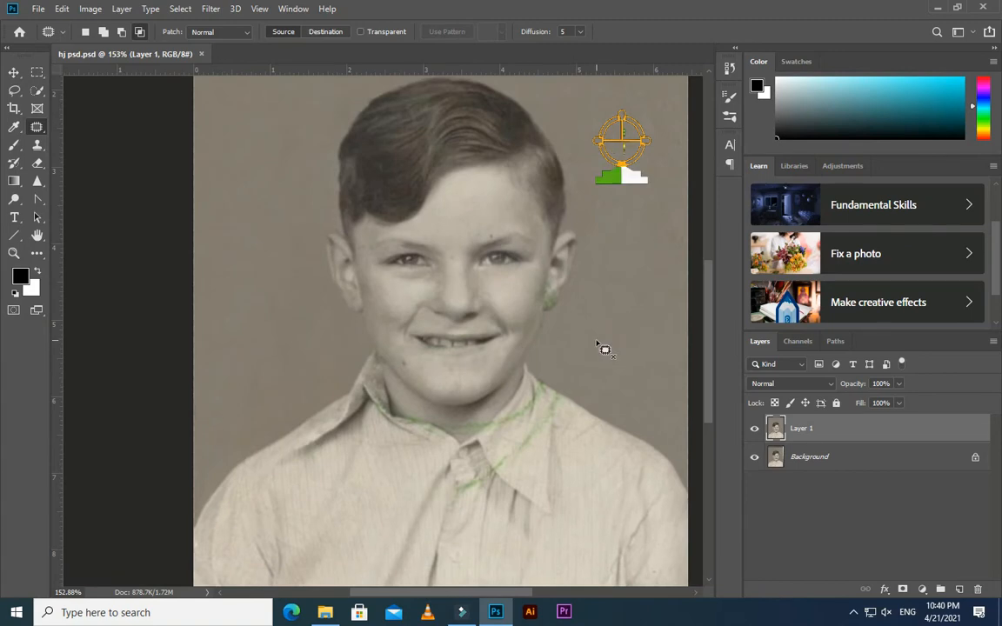
# - Try to patch the greenish skin on the cheek in front of the right-hand ear and undo the patch
pyautogui.scroll(4, 600, 286)
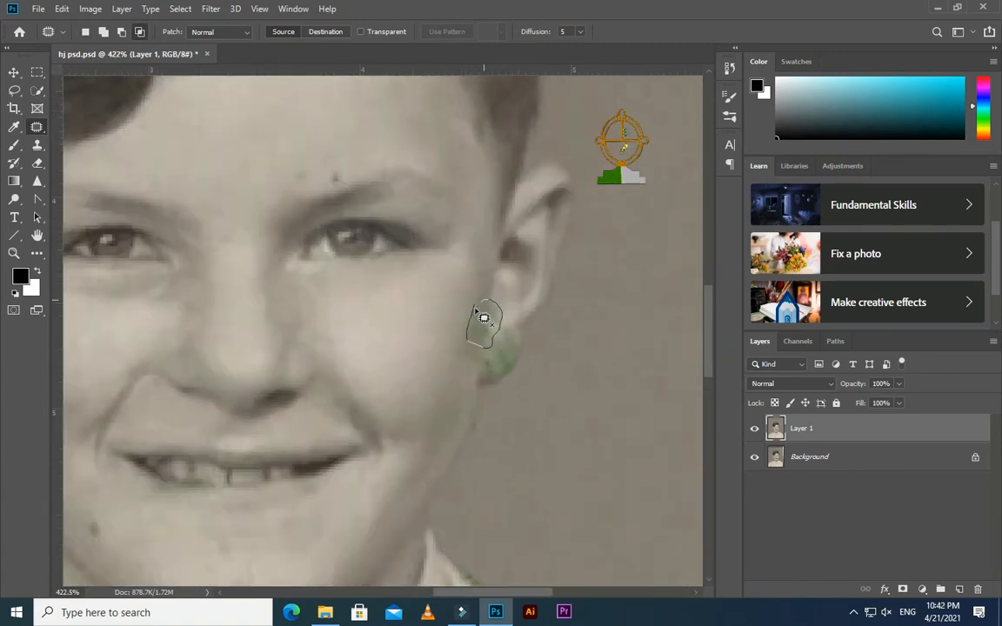
pyautogui.moveTo(484, 318); pyautogui.dragTo(442, 384)
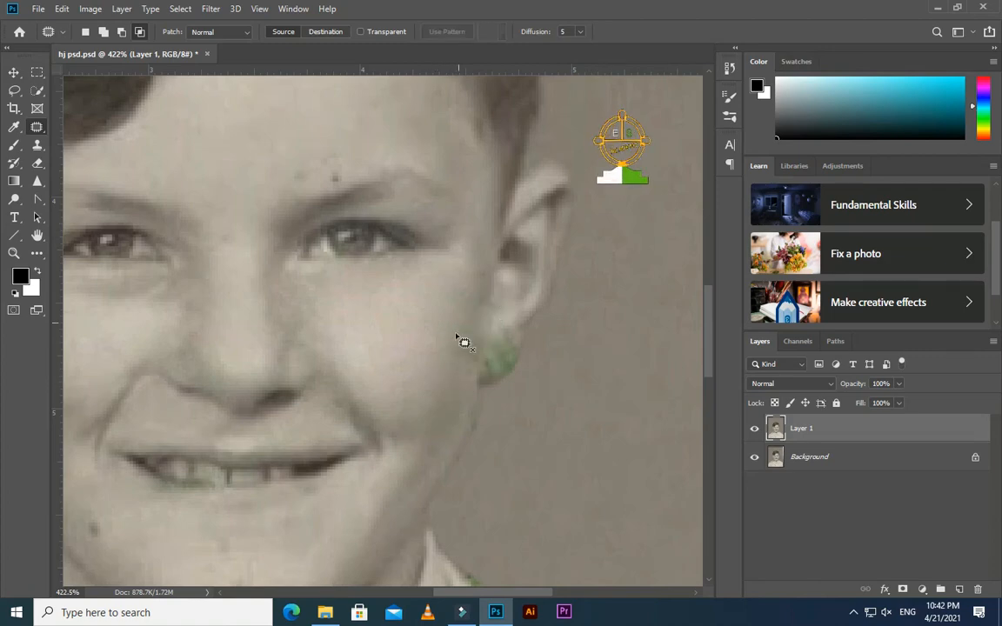
pyautogui.hotkey('ctrl', 'd')
pyautogui.scroll(-3, 447, 405)
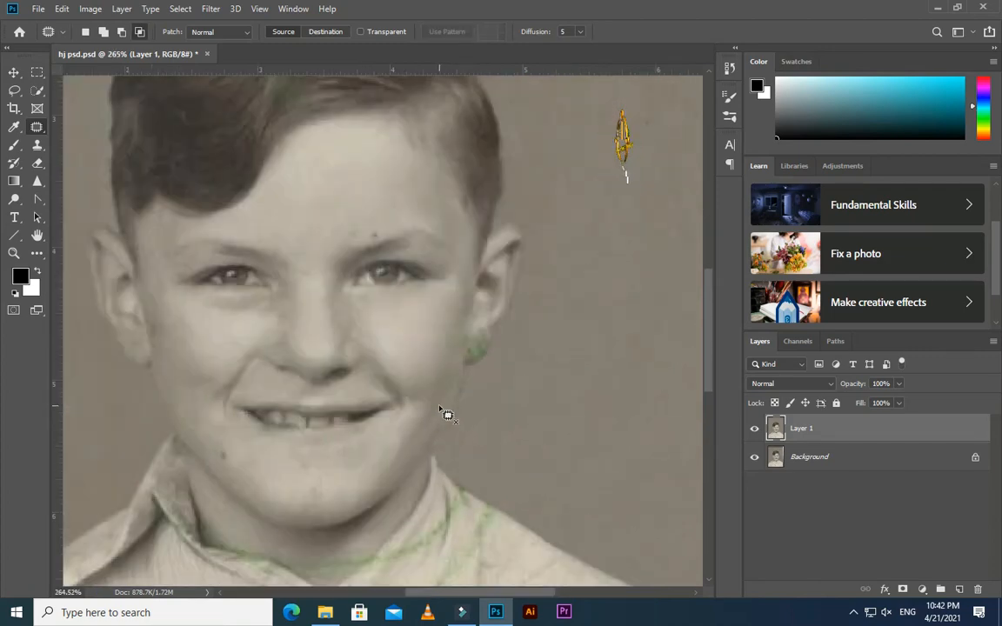
pyautogui.hotkey('ctrl', 'z')
pyautogui.scroll(5, 472, 330)
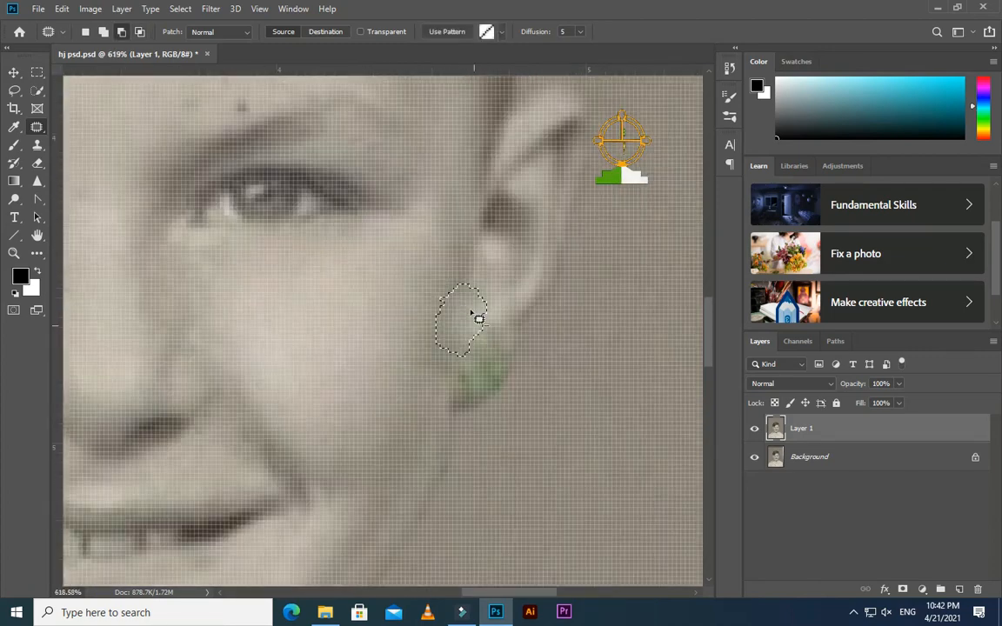
pyautogui.hotkey('ctrl', 'd')
pyautogui.scroll(-1, 427, 375)
pyautogui.scroll(1, 434, 283)
pyautogui.moveTo(448, 236); pyautogui.dragTo(439, 305)
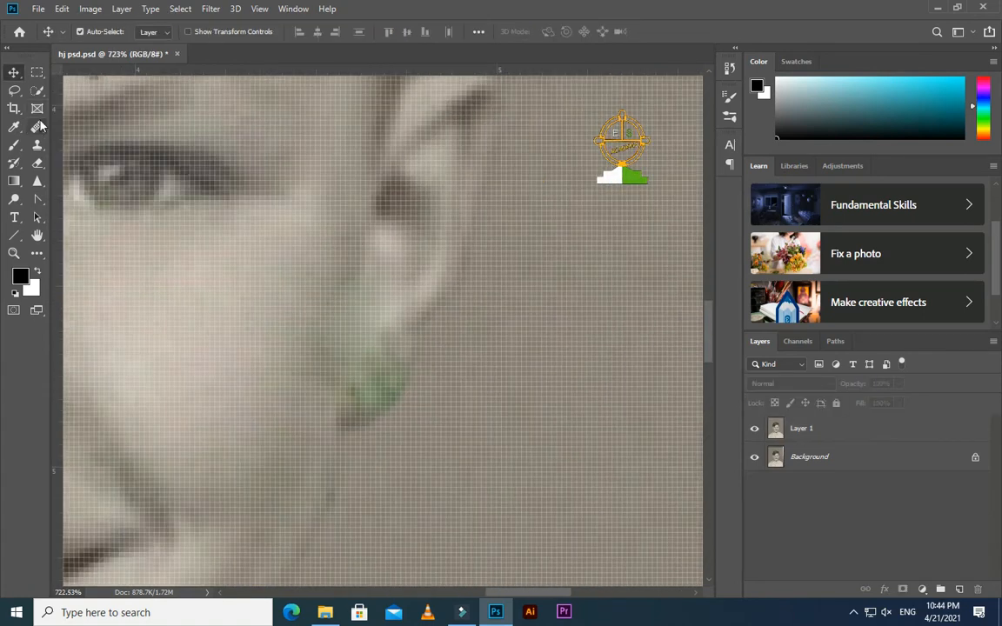
# - Switch to the Spot Healing Brush and make Layer 1 the active layer
pyautogui.rightClick(38, 127)
pyautogui.click(75, 127)
pyautogui.click(278, 340)
pyautogui.click(487, 233)
pyautogui.click(826, 428)
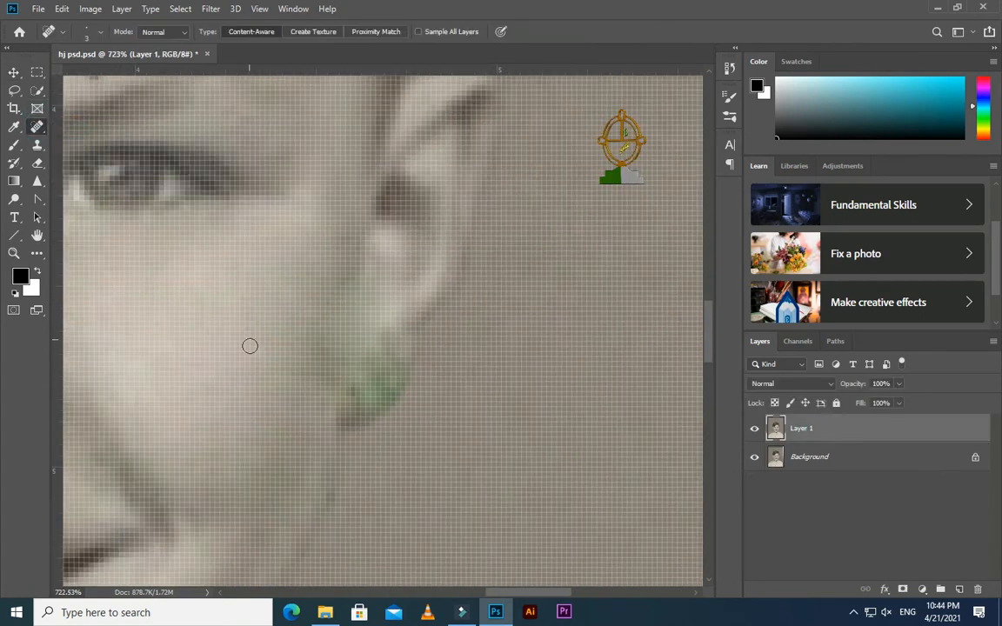
# - Heal the greenish patch on the cheek in front of the right-hand ear with a size 3 brush
pyautogui.moveTo(287, 315)
pyautogui.mouseDown()
pyautogui.moveTo(340, 321)
pyautogui.moveTo(343, 276)
pyautogui.mouseUp()
pyautogui.moveTo(275, 261)
pyautogui.mouseDown()
pyautogui.moveTo(277, 340)
pyautogui.moveTo(269, 330)
pyautogui.mouseUp()
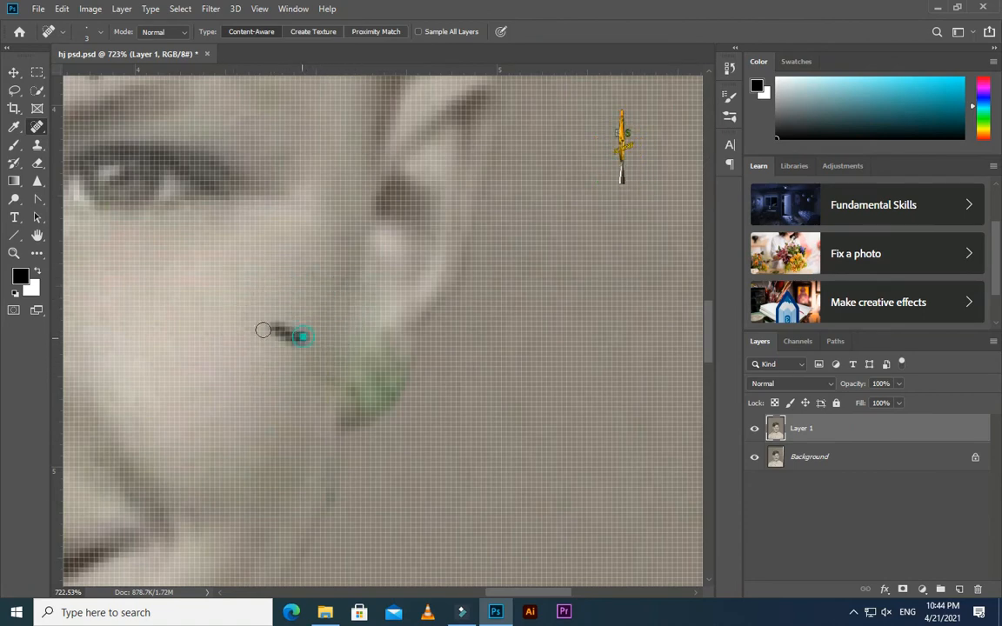
pyautogui.moveTo(197, 315); pyautogui.dragTo(375, 309)
# - Try to heal the green stain on the right-hand earlobe with short brush strokes
pyautogui.moveTo(324, 357)
pyautogui.mouseDown()
pyautogui.moveTo(343, 407)
pyautogui.moveTo(394, 383)
pyautogui.moveTo(333, 420)
pyautogui.mouseUp()
pyautogui.moveTo(352, 373); pyautogui.dragTo(380, 355)
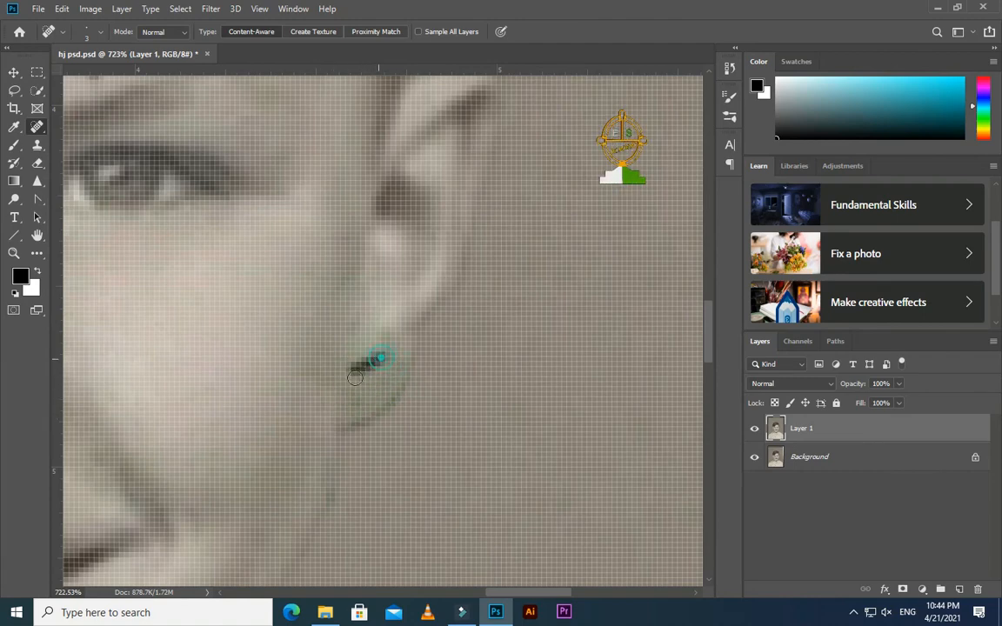
pyautogui.scroll(-3, 381, 394)
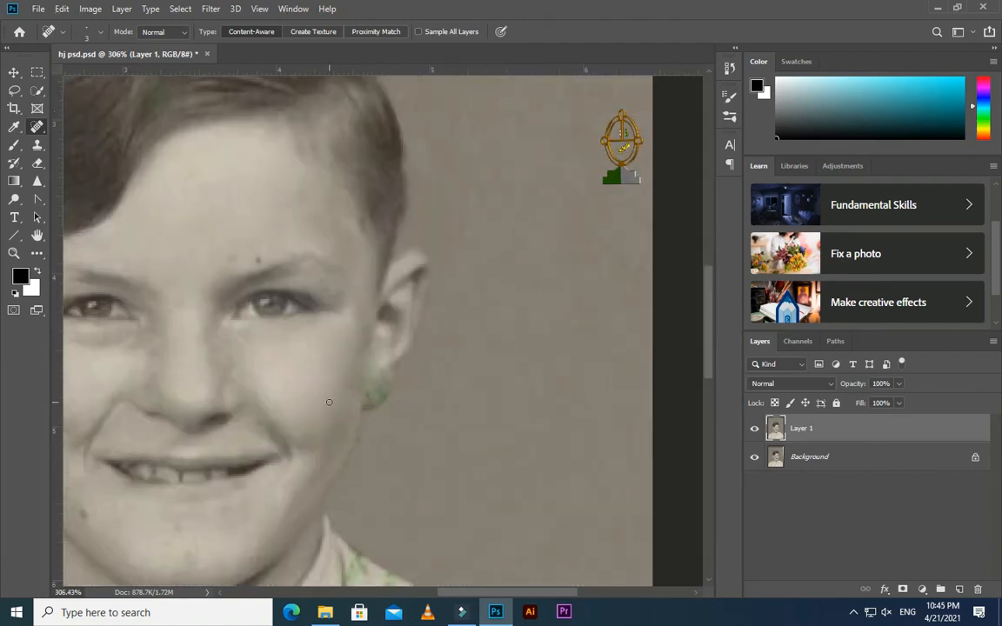
# - Heal a small discoloured spot on the teeth
pyautogui.scroll(2, 125, 457)
pyautogui.moveTo(142, 474); pyautogui.dragTo(139, 472)
pyautogui.scroll(-3, 231, 479)
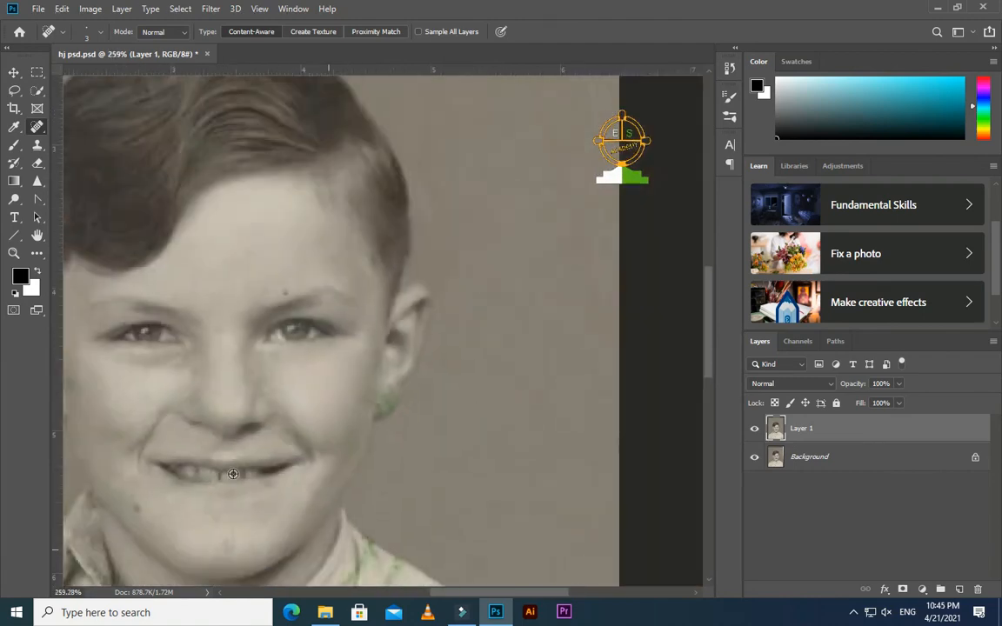
# - Heal the middle section of the diagonal green line across the right-hand collar flap
pyautogui.scroll(3, 360, 501)
pyautogui.scroll(-1, 362, 515)
pyautogui.moveTo(352, 461); pyautogui.dragTo(316, 488)
pyautogui.keyDown('alt'); pyautogui.click(340, 458); pyautogui.keyUp('alt')
pyautogui.press('Return')
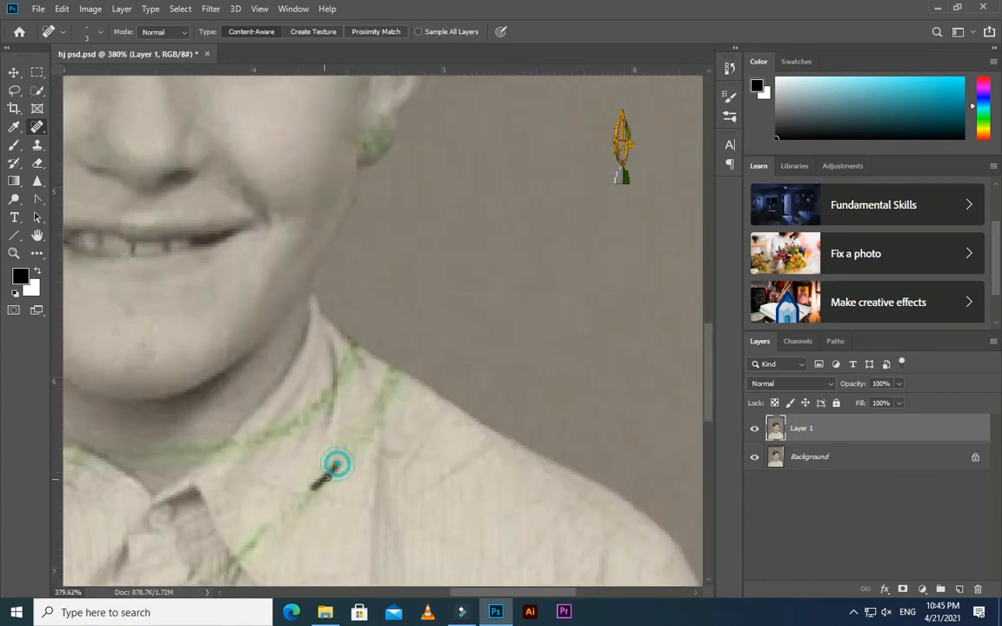
pyautogui.scroll(-3, 311, 479)
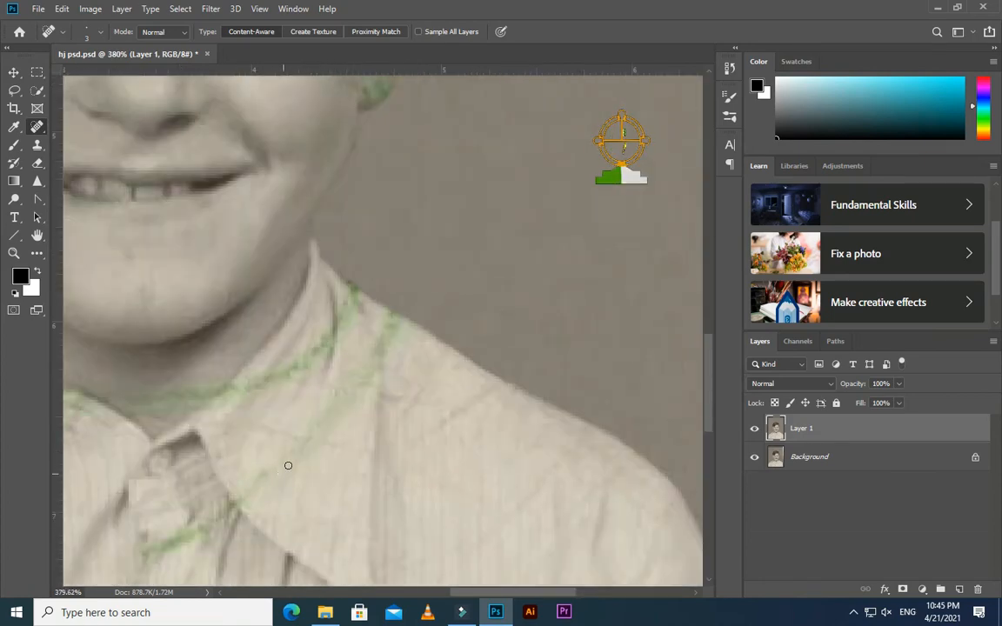
pyautogui.scroll(-2, 286, 466)
pyautogui.scroll(2, 287, 479)
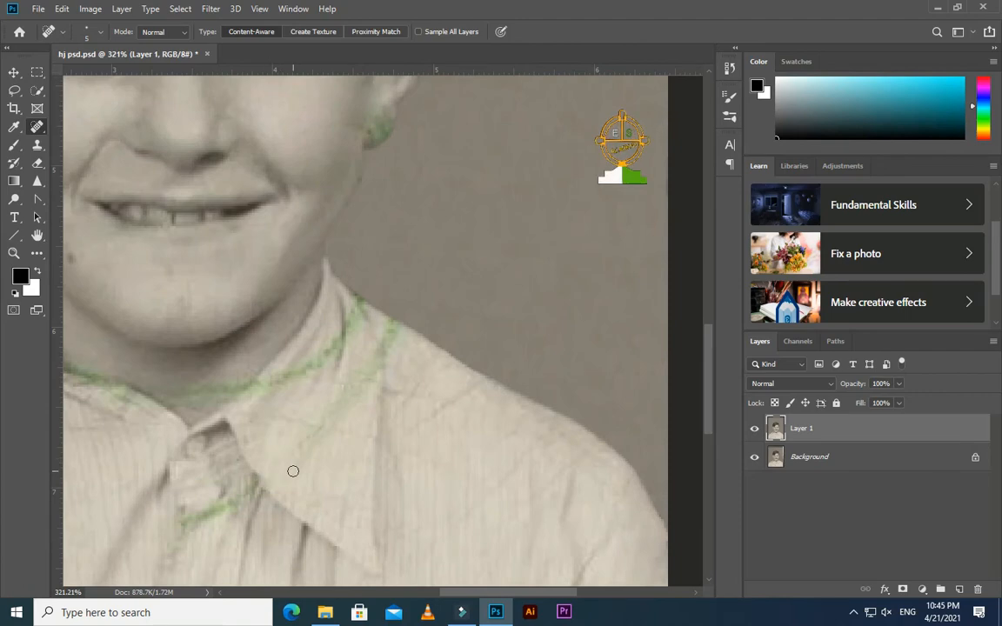
# - Heal the green streaks on the shirt placket and along the neck edge of the right-hand collar with a size 5 brush
pyautogui.moveTo(257, 475); pyautogui.dragTo(196, 487)
pyautogui.moveTo(199, 393)
pyautogui.mouseDown()
pyautogui.moveTo(233, 396)
pyautogui.moveTo(248, 373)
pyautogui.moveTo(207, 406)
pyautogui.mouseUp()
pyautogui.moveTo(297, 385); pyautogui.dragTo(300, 383)
pyautogui.moveTo(297, 400); pyautogui.dragTo(375, 350)
pyautogui.moveTo(310, 341); pyautogui.dragTo(358, 300)
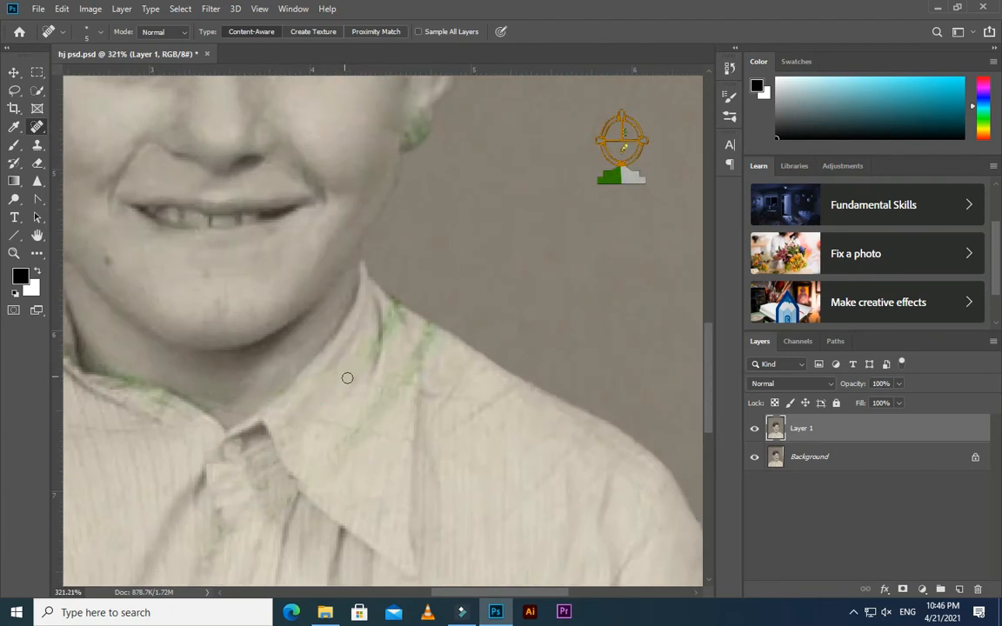
# - Heal the diagonal green streak running from the right-hand shoulder seam down across the collar flap
pyautogui.moveTo(370, 352)
pyautogui.mouseDown()
pyautogui.moveTo(313, 403)
pyautogui.moveTo(357, 353)
pyautogui.moveTo(362, 368)
pyautogui.moveTo(394, 305)
pyautogui.moveTo(383, 326)
pyautogui.mouseUp()
pyautogui.moveTo(444, 335)
pyautogui.mouseDown()
pyautogui.moveTo(430, 366)
pyautogui.moveTo(438, 388)
pyautogui.moveTo(375, 411)
pyautogui.mouseUp()
pyautogui.moveTo(439, 370); pyautogui.dragTo(354, 447)
pyautogui.moveTo(410, 361); pyautogui.dragTo(369, 407)
pyautogui.moveTo(430, 377)
pyautogui.mouseDown()
pyautogui.moveTo(346, 446)
pyautogui.moveTo(348, 456)
pyautogui.mouseUp()
pyautogui.moveTo(415, 392); pyautogui.dragTo(354, 421)
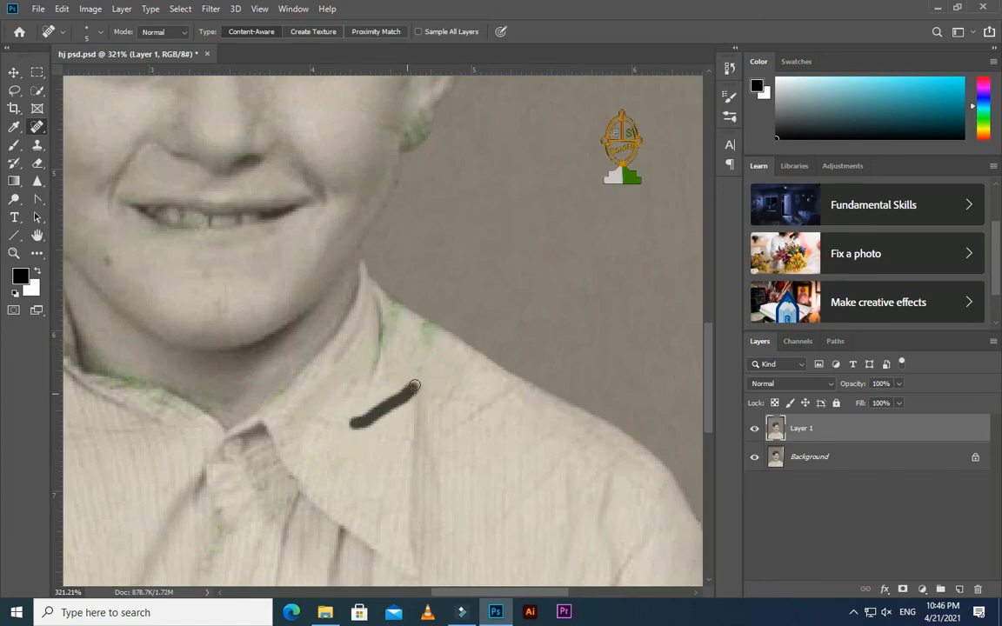
# - Heal the green marks in the left-hand collar fold and where the collar meets the neck
pyautogui.scroll(-5, 346, 458)
pyautogui.scroll(-2, 346, 459)
pyautogui.scroll(5, 213, 391)
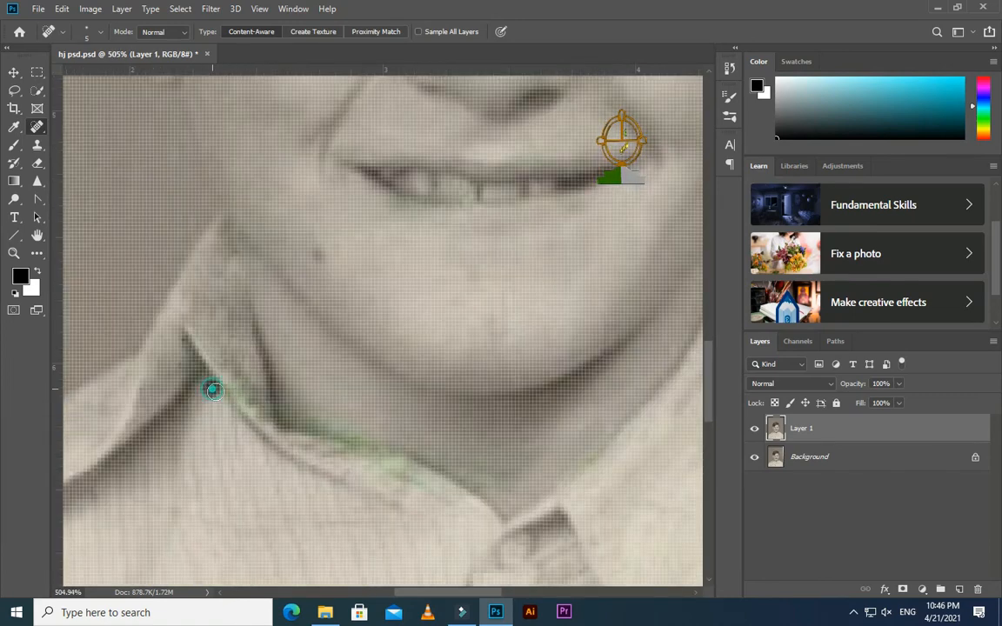
pyautogui.moveTo(202, 330); pyautogui.dragTo(305, 400)
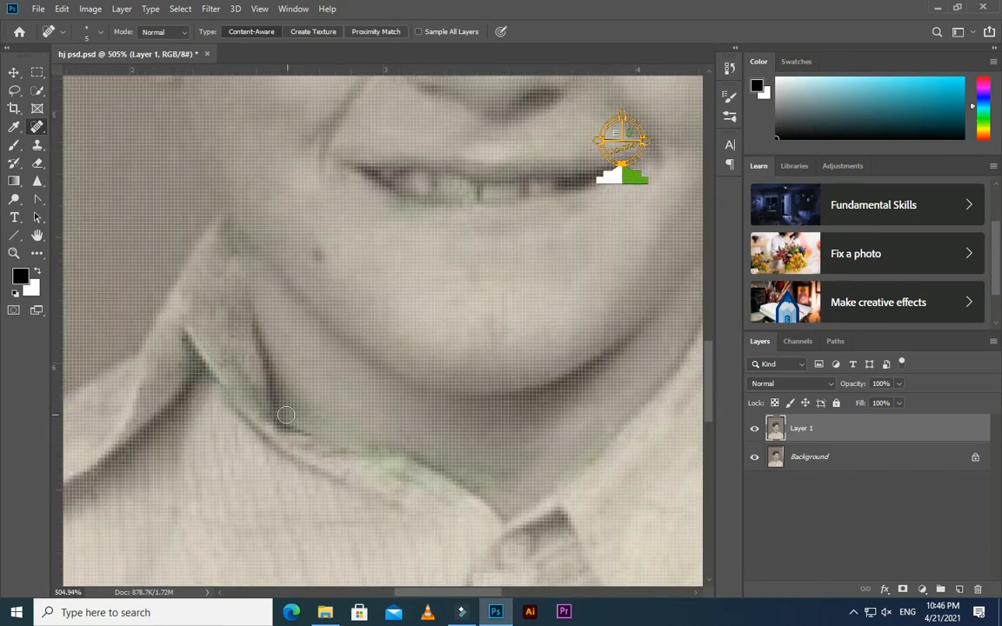
# - Heal the green streak along the neckline between the left-hand collar fold and the collar opening
pyautogui.scroll(-2, 373, 445)
pyautogui.scroll(-3, 373, 445)
pyautogui.scroll(5, 347, 463)
pyautogui.moveTo(416, 451)
pyautogui.mouseDown()
pyautogui.moveTo(367, 420)
pyautogui.moveTo(351, 424)
pyautogui.mouseUp()
pyautogui.moveTo(412, 408)
pyautogui.mouseDown()
pyautogui.moveTo(348, 382)
pyautogui.moveTo(326, 361)
pyautogui.mouseUp()
# - Touch up the greenish traces in the inner fold of the left-hand collar with the Spot Healing Brush
pyautogui.scroll(-4, 354, 370)
pyautogui.scroll(3, 363, 348)
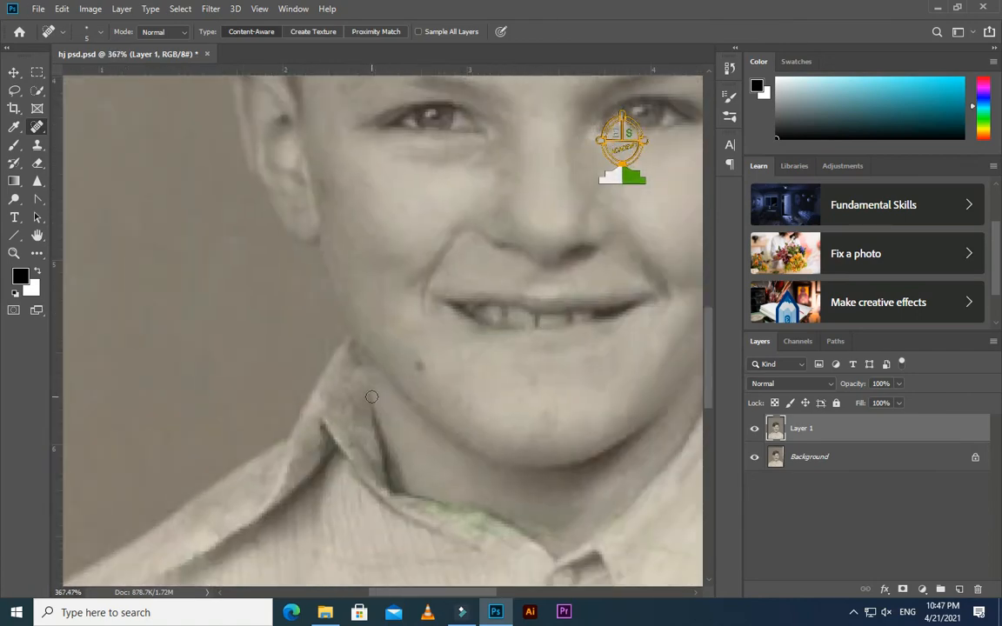
pyautogui.keyDown('alt'); pyautogui.click(364, 475); pyautogui.keyUp('alt')
pyautogui.click(467, 242)
pyautogui.click(330, 465)
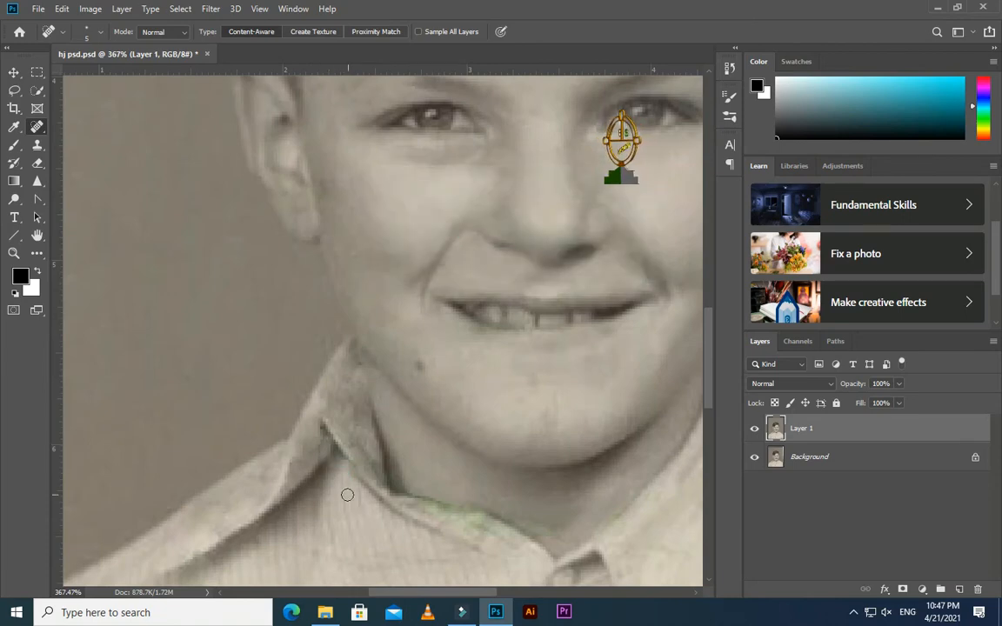
pyautogui.keyDown('alt'); pyautogui.click(329, 458); pyautogui.keyUp('alt')
pyautogui.click(475, 242)
pyautogui.moveTo(321, 470); pyautogui.dragTo(327, 466)
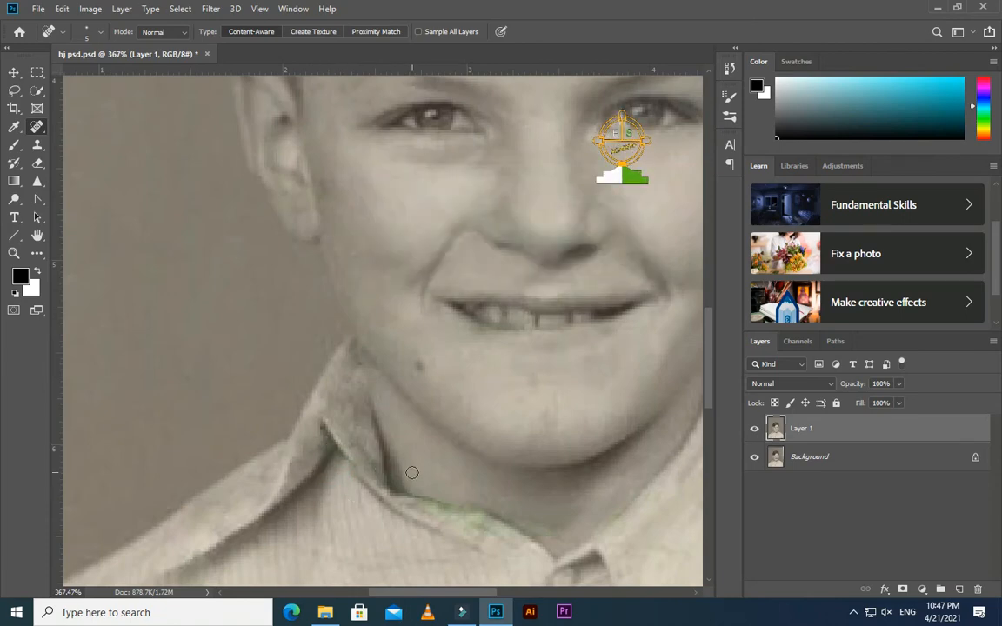
pyautogui.scroll(2, 412, 457)
pyautogui.scroll(-1, 412, 438)
pyautogui.keyDown('alt'); pyautogui.click(346, 439); pyautogui.keyUp('alt')
pyautogui.press('Return')
pyautogui.click(358, 439)
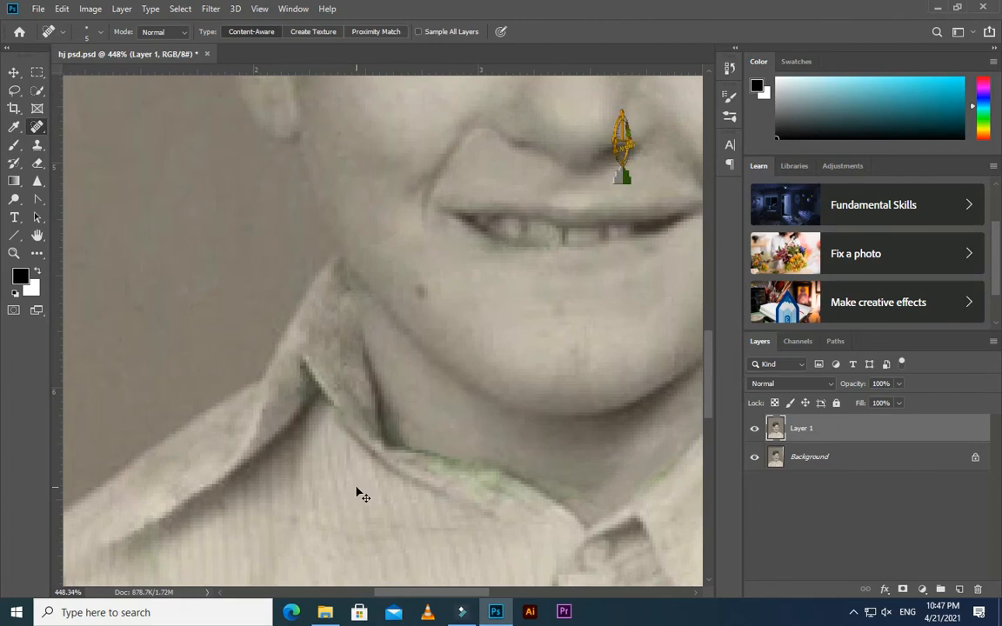
# - Heal more of the green traces on the left-hand side of the neckline and save the document
pyautogui.scroll(-3, 357, 494)
pyautogui.scroll(3, 364, 447)
pyautogui.scroll(-1, 430, 461)
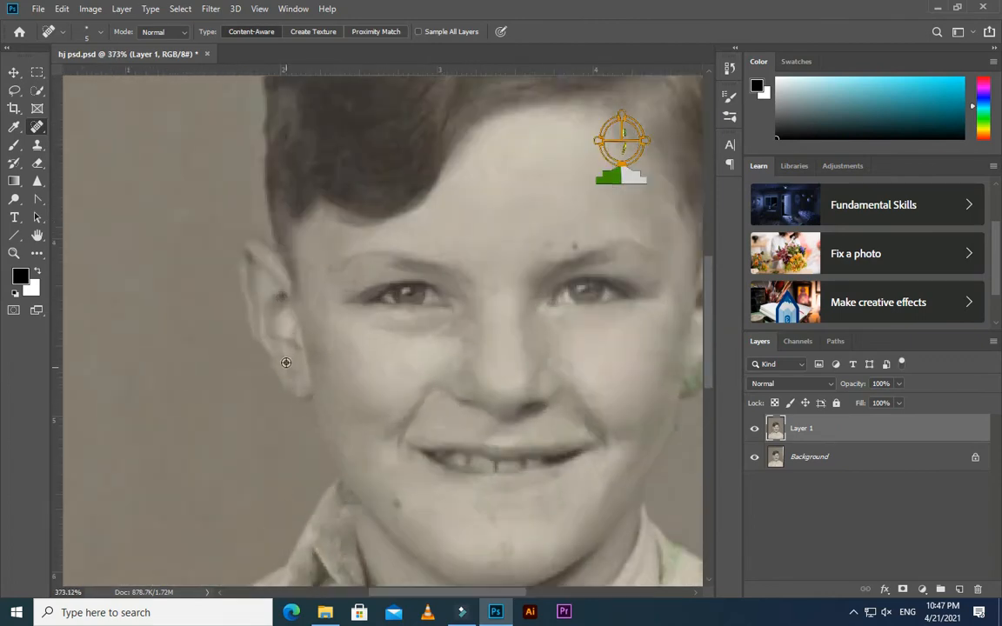
pyautogui.scroll(1, 285, 362)
pyautogui.scroll(-1, 334, 350)
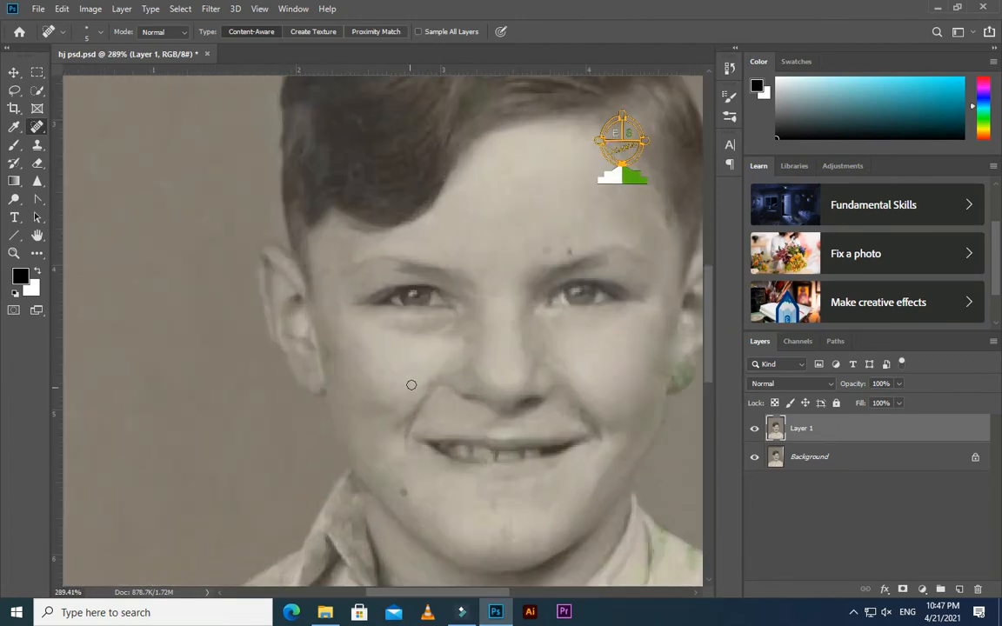
pyautogui.scroll(-2, 613, 449)
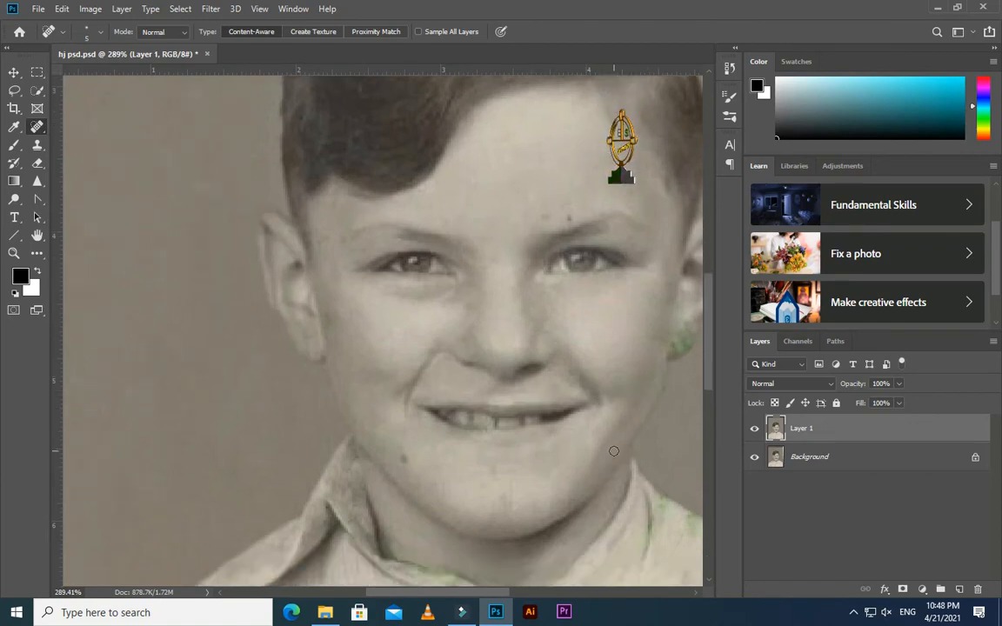
pyautogui.moveTo(440, 486); pyautogui.dragTo(479, 473)
pyautogui.moveTo(380, 425); pyautogui.dragTo(456, 434)
pyautogui.scroll(-4, 461, 440)
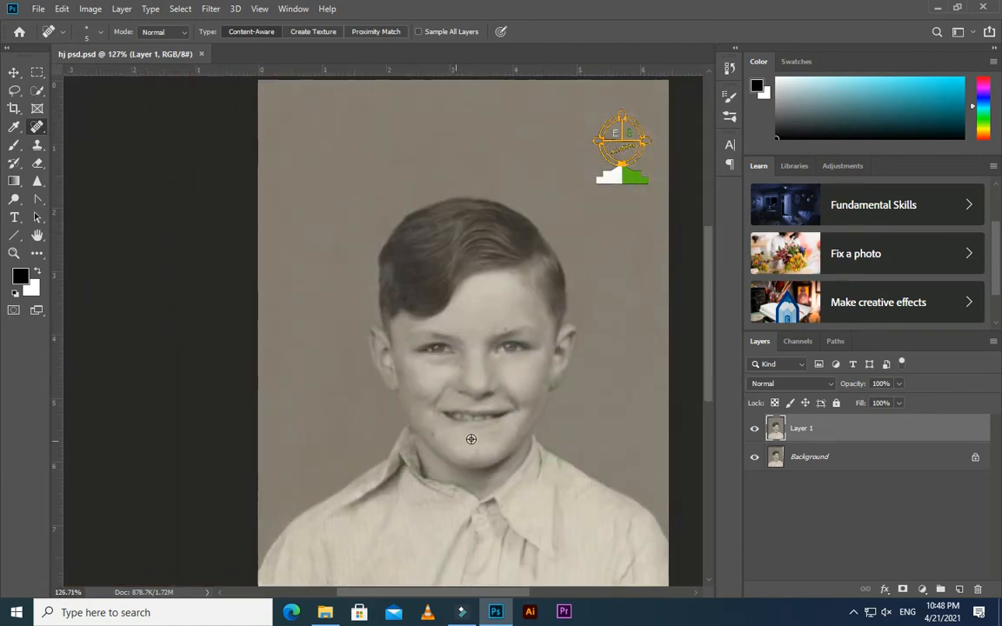
# - Heal the thin green edge where the left-hand collar band meets the neck, down to the collar opening
pyautogui.scroll(2, 457, 414)
pyautogui.scroll(3, 458, 408)
pyautogui.moveTo(482, 437)
pyautogui.mouseDown()
pyautogui.moveTo(461, 416)
pyautogui.moveTo(420, 403)
pyautogui.mouseUp()
pyautogui.moveTo(450, 440); pyautogui.dragTo(389, 396)
pyautogui.moveTo(496, 437); pyautogui.dragTo(408, 398)
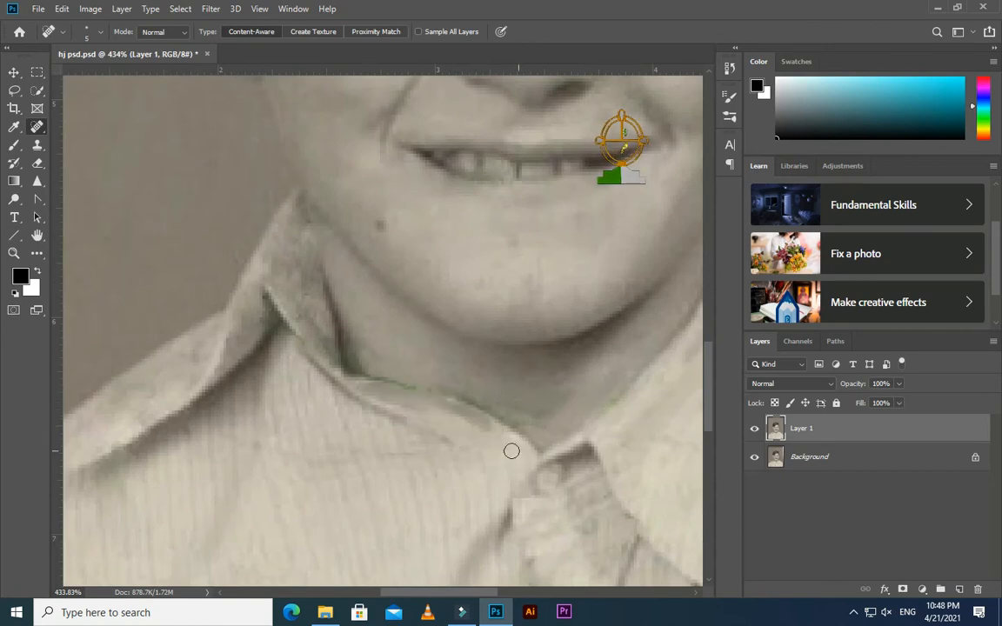
pyautogui.click(541, 418)
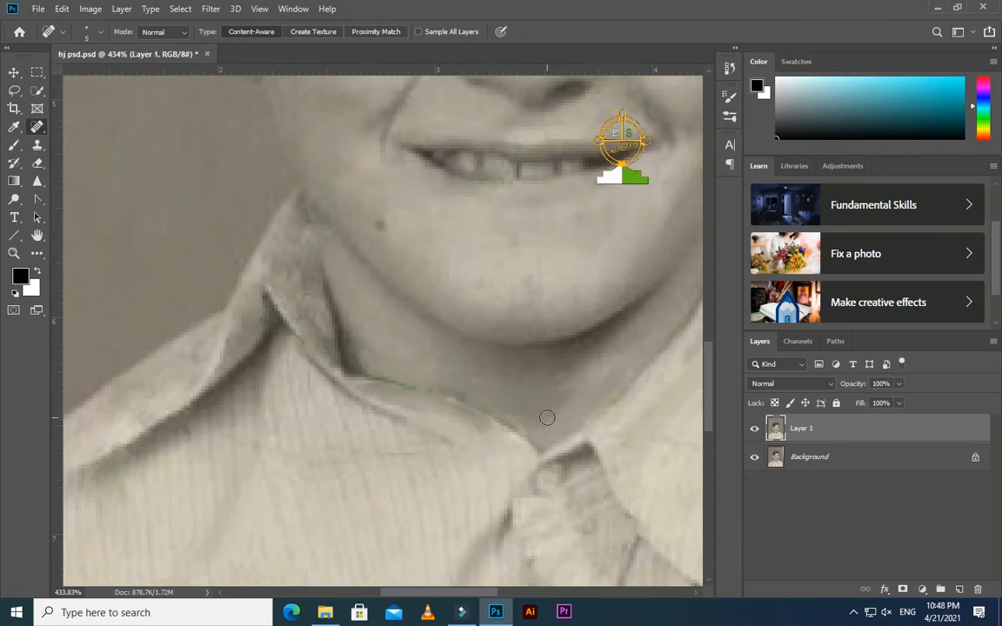
pyautogui.moveTo(547, 419); pyautogui.dragTo(424, 375)
# - Heal the greenish line along the fold of the right-hand collar beside the neck
pyautogui.scroll(-3, 478, 438)
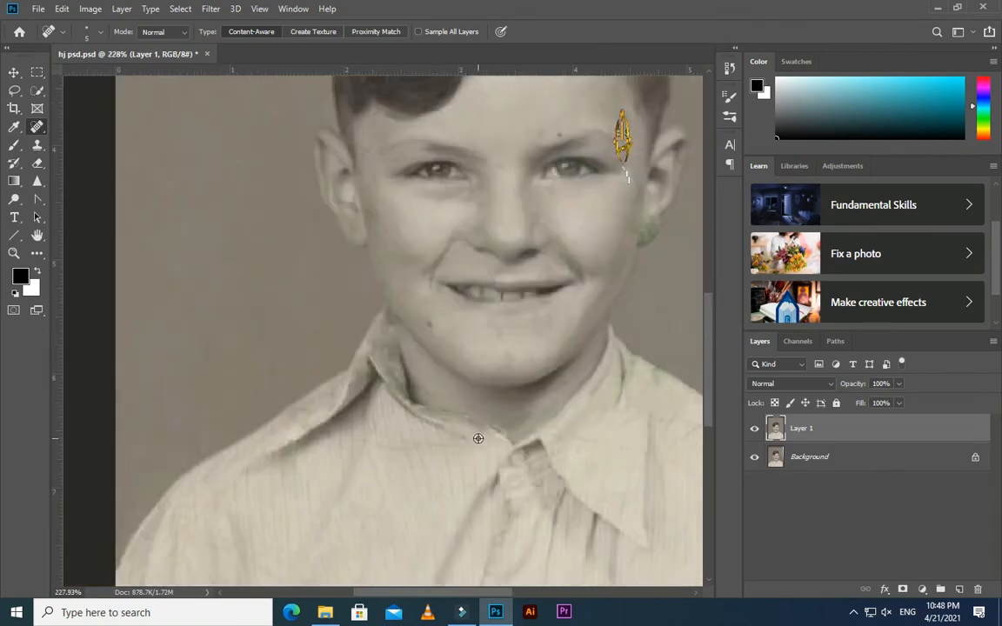
pyautogui.scroll(1, 617, 360)
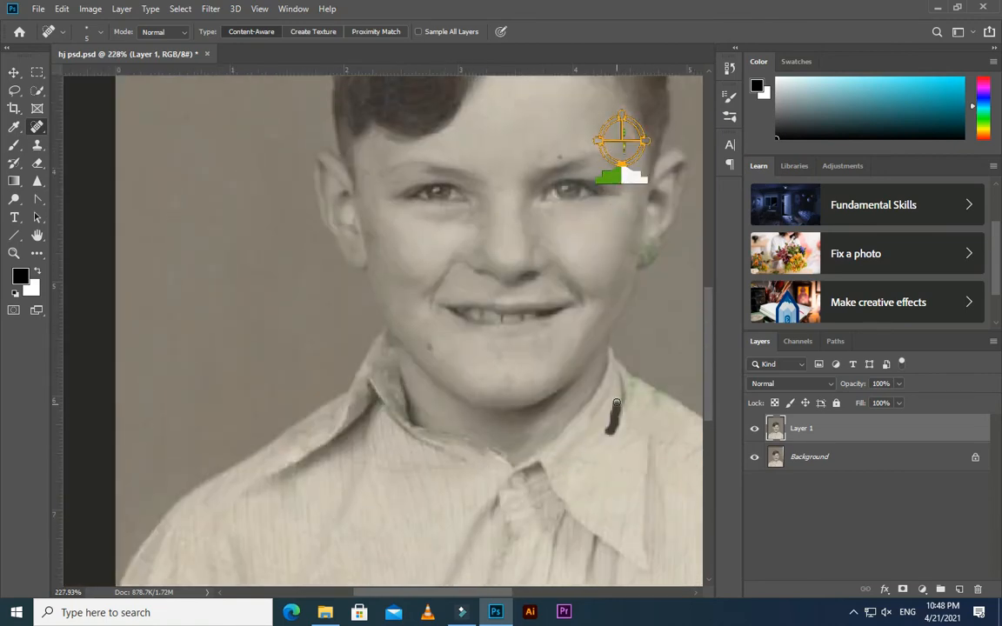
pyautogui.moveTo(614, 409); pyautogui.dragTo(607, 410)
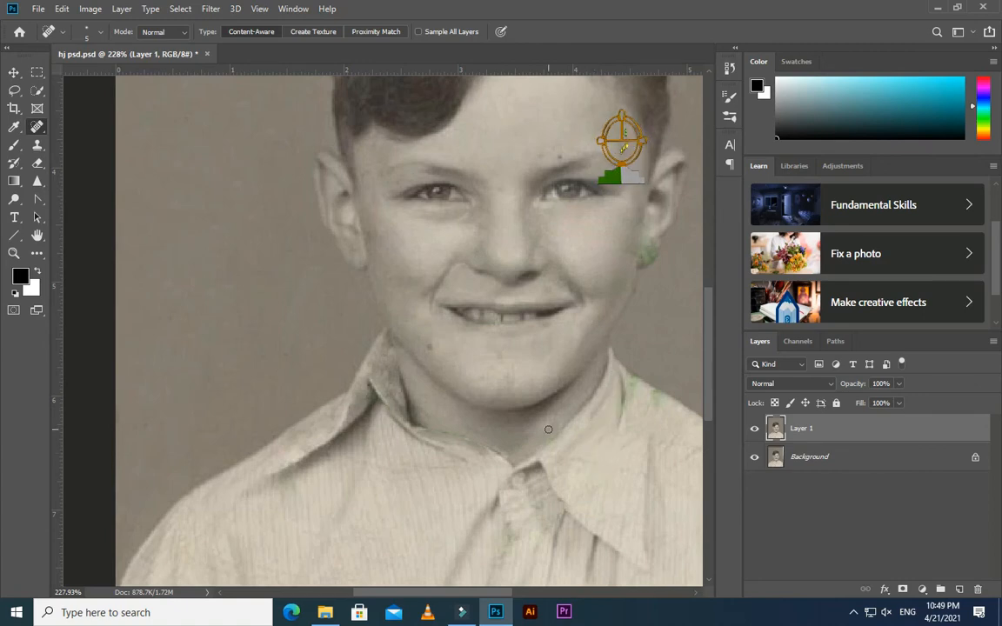
# - Heal the faint green marks on the shirt placket just below the collar opening
pyautogui.scroll(-1, 562, 438)
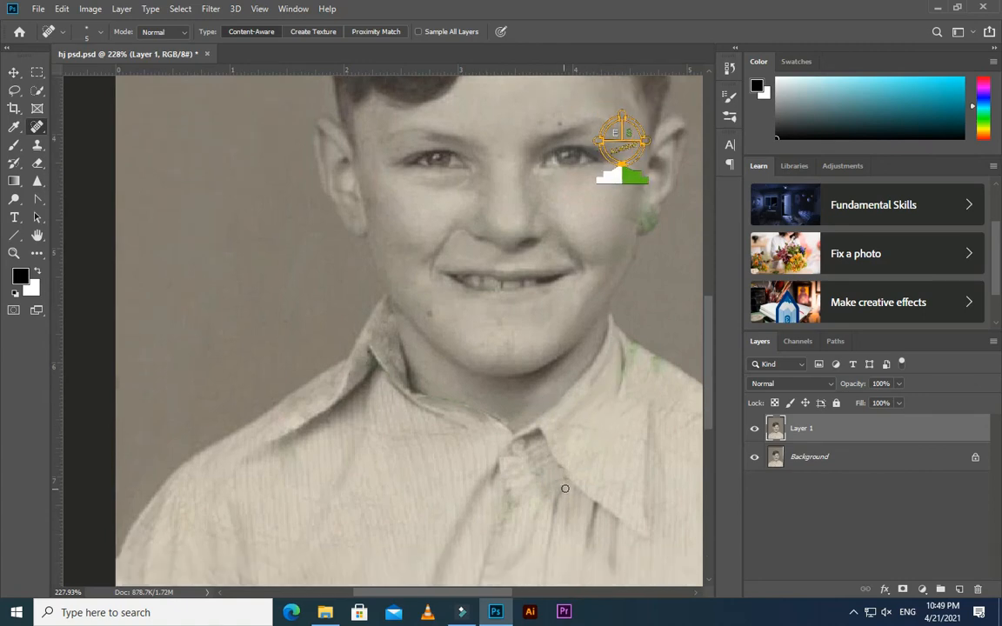
pyautogui.moveTo(555, 480); pyautogui.dragTo(511, 509)
pyautogui.scroll(-3, 514, 529)
pyautogui.moveTo(542, 390); pyautogui.dragTo(528, 394)
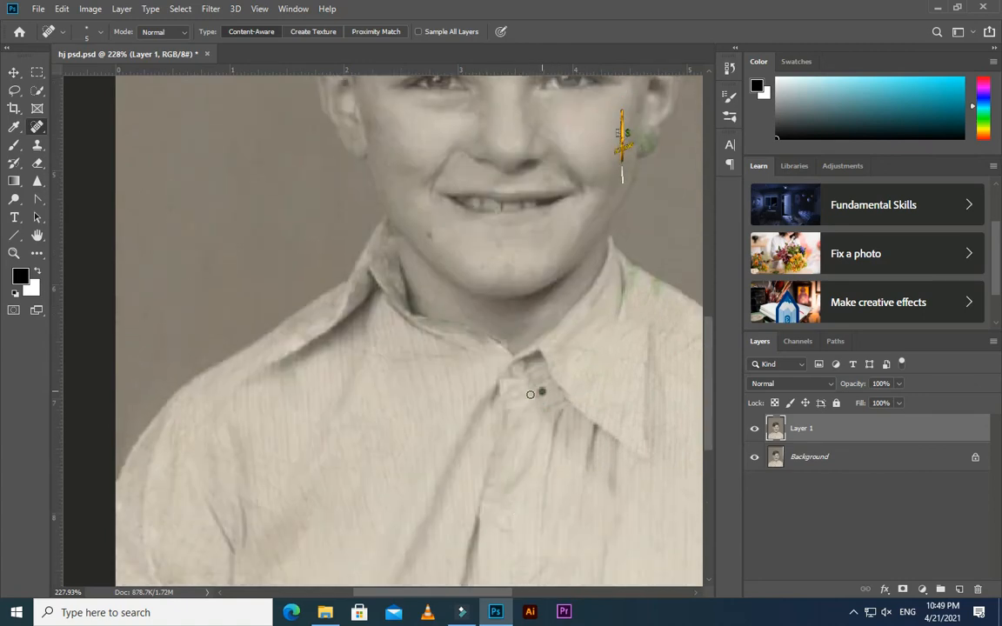
# - Heal the discoloured shadow under the tip of the left-hand collar flap
pyautogui.scroll(-1, 536, 461)
pyautogui.scroll(2, 536, 461)
pyautogui.moveTo(300, 371); pyautogui.dragTo(272, 379)
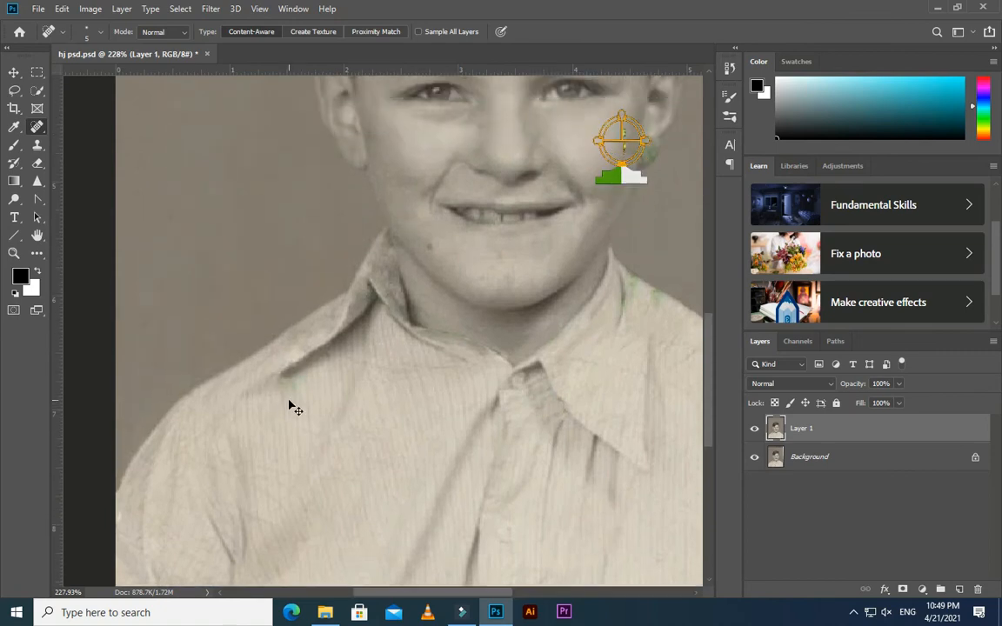
# - Spot-heal the discoloured marks on the right-hand cheek, near the ear and beside the mouth crease
pyautogui.hscroll(2, 298, 427)
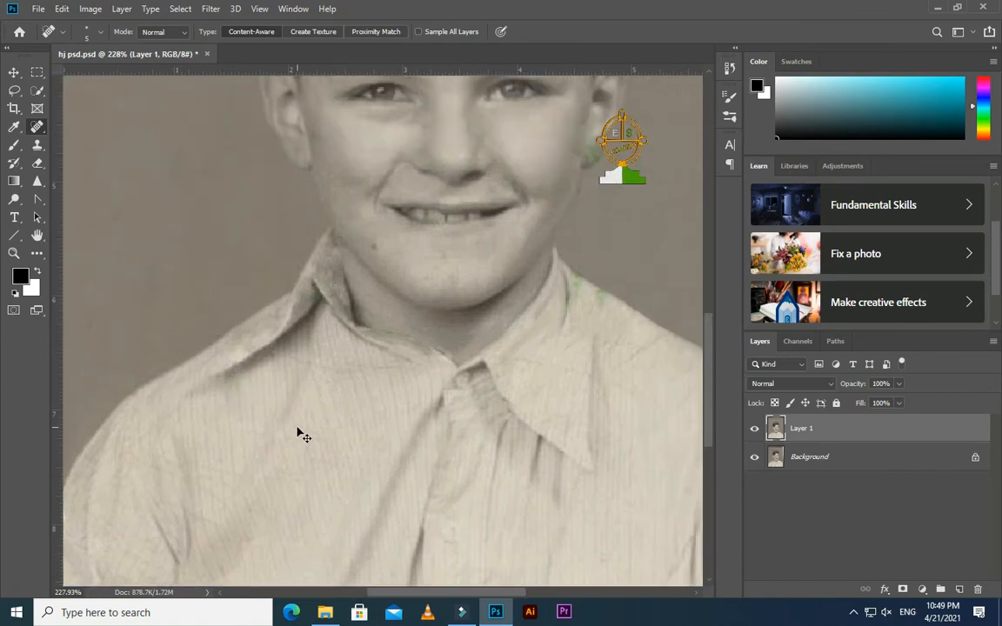
pyautogui.scroll(-2, 543, 336)
pyautogui.scroll(4, 564, 277)
pyautogui.scroll(4, 581, 264)
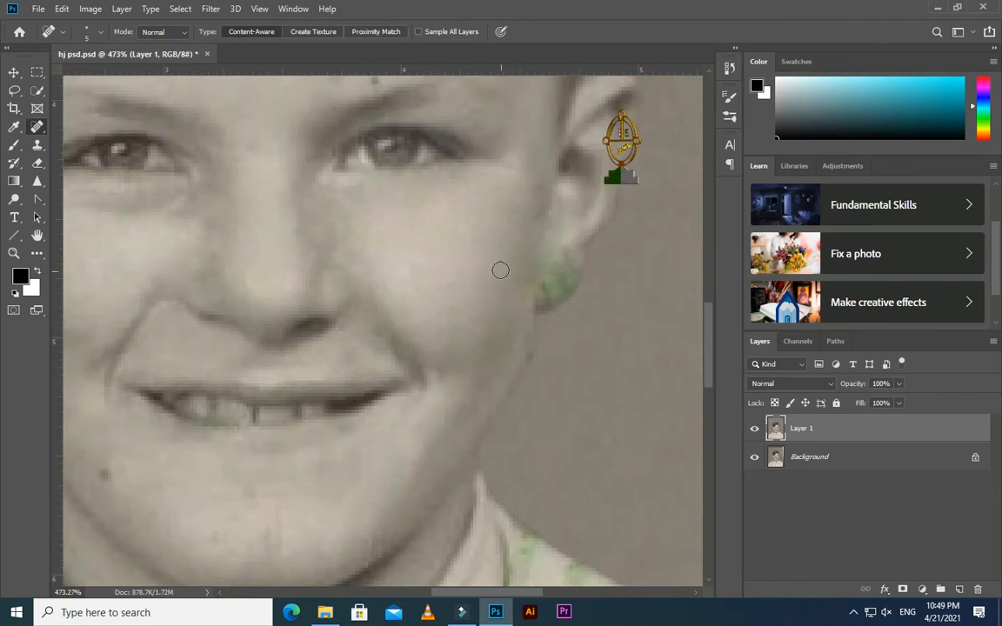
pyautogui.click(501, 278)
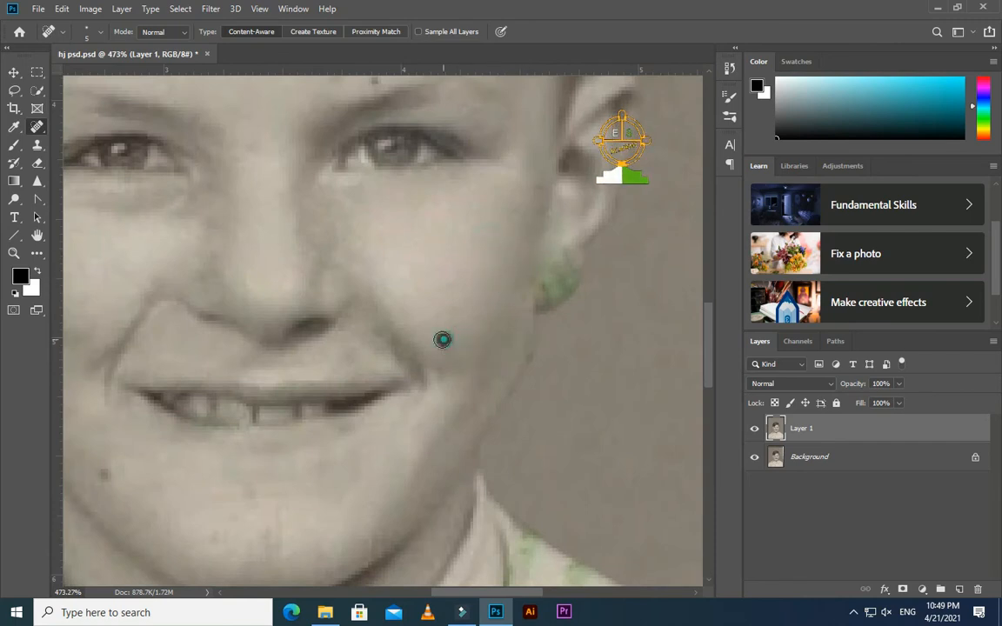
pyautogui.click(443, 339)
# - Spot-heal the faint marks on the nose and below the right-hand eye
pyautogui.moveTo(264, 297)
pyautogui.mouseDown()
pyautogui.moveTo(205, 278)
pyautogui.moveTo(232, 305)
pyautogui.moveTo(281, 301)
pyautogui.mouseUp()
pyautogui.scroll(-3, 320, 317)
pyautogui.scroll(2, 321, 326)
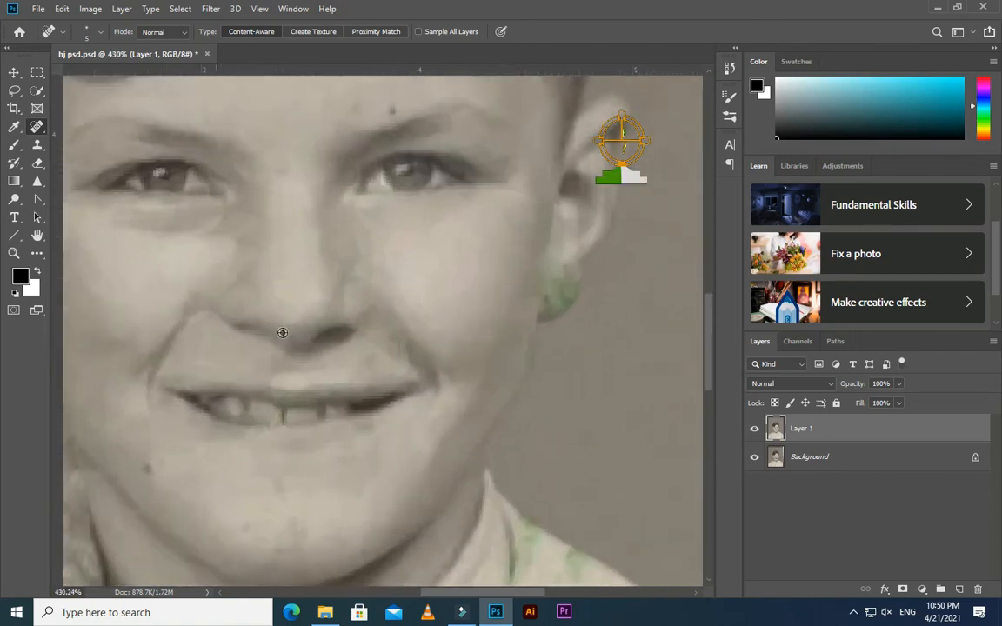
pyautogui.click(290, 287)
pyautogui.scroll(-3, 329, 313)
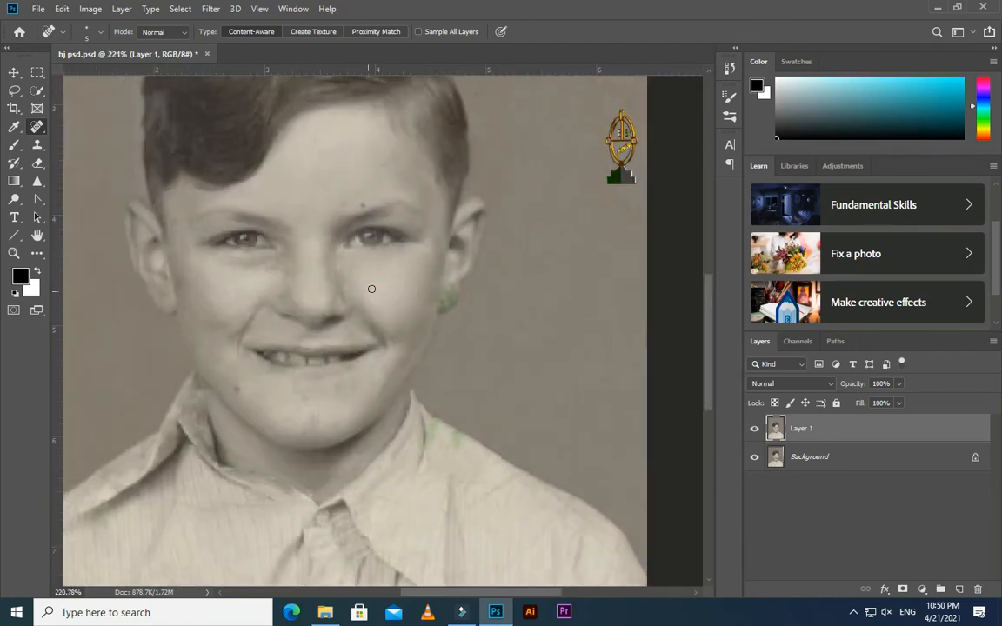
pyautogui.moveTo(372, 267); pyautogui.dragTo(374, 269)
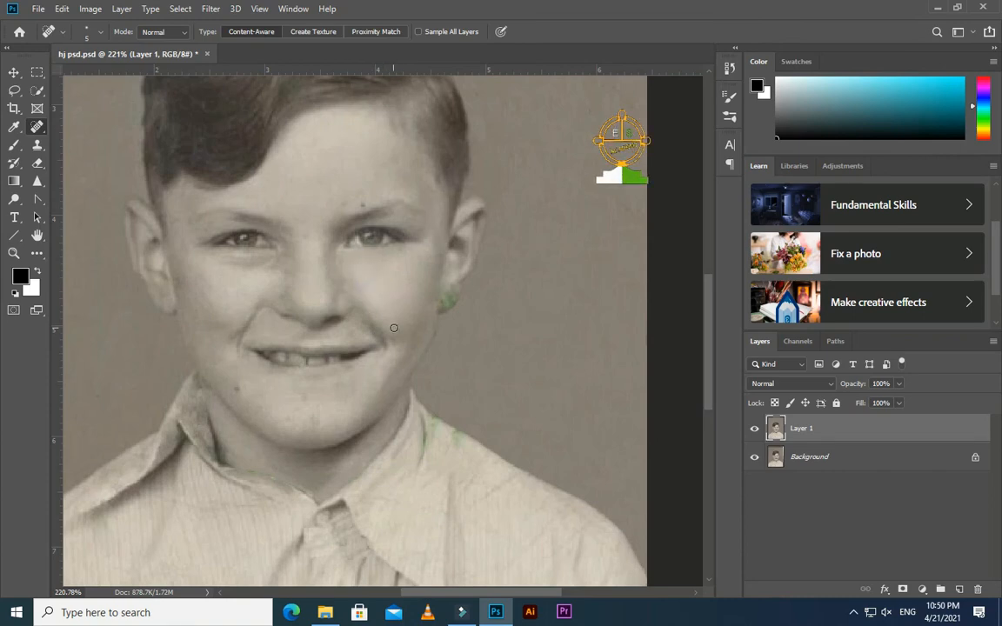
# - Try to heal the green stain on the right-hand earlobe
pyautogui.scroll(-1, 394, 328)
pyautogui.scroll(2, 392, 282)
pyautogui.scroll(2, 470, 304)
pyautogui.moveTo(474, 311); pyautogui.dragTo(442, 349)
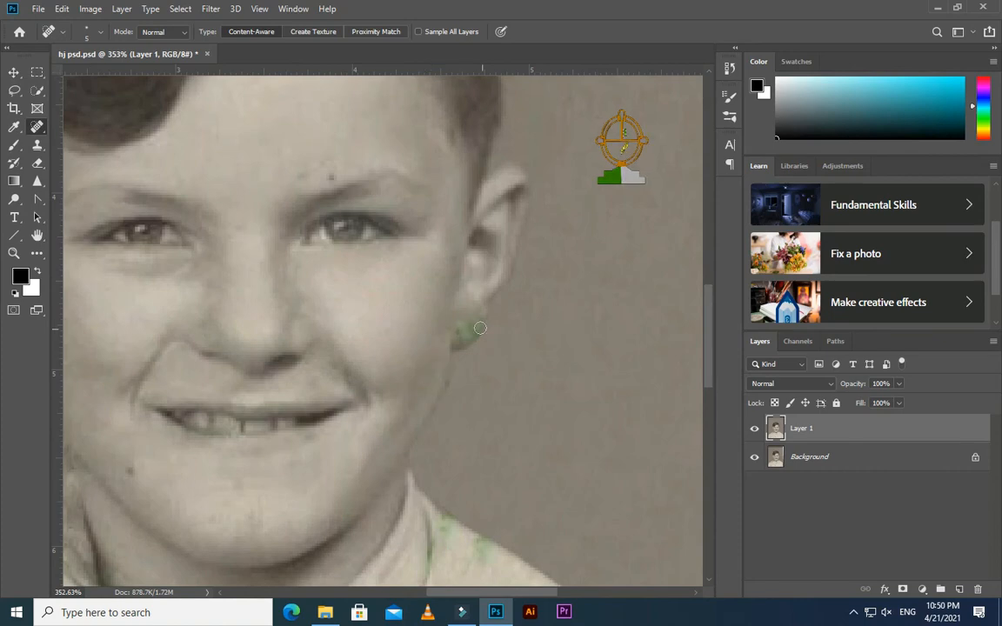
pyautogui.press('s')
pyautogui.scroll(3, 457, 299)
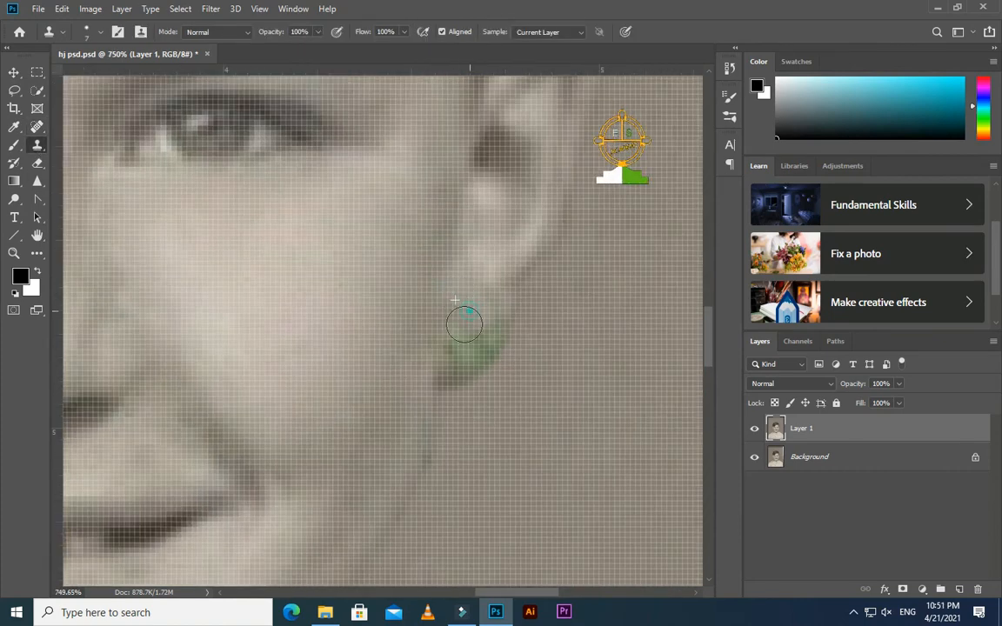
pyautogui.scroll(-3, 444, 374)
pyautogui.scroll(-2, 439, 400)
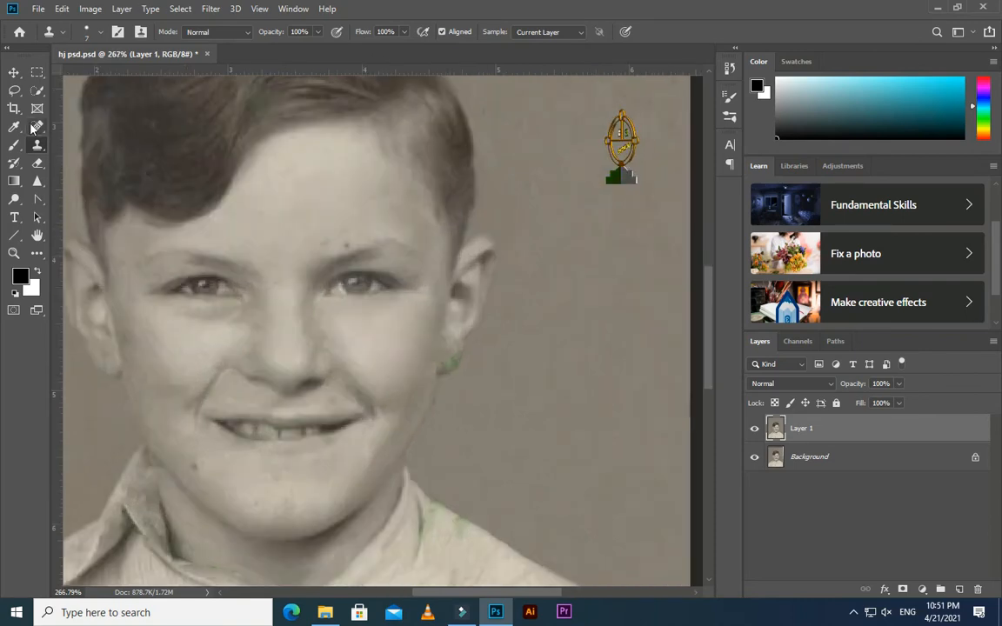
# - Clone the clean left-hand earlobe over the green stain on the right-hand earlobe with the Clone Stamp tool
pyautogui.rightClick(37, 145)
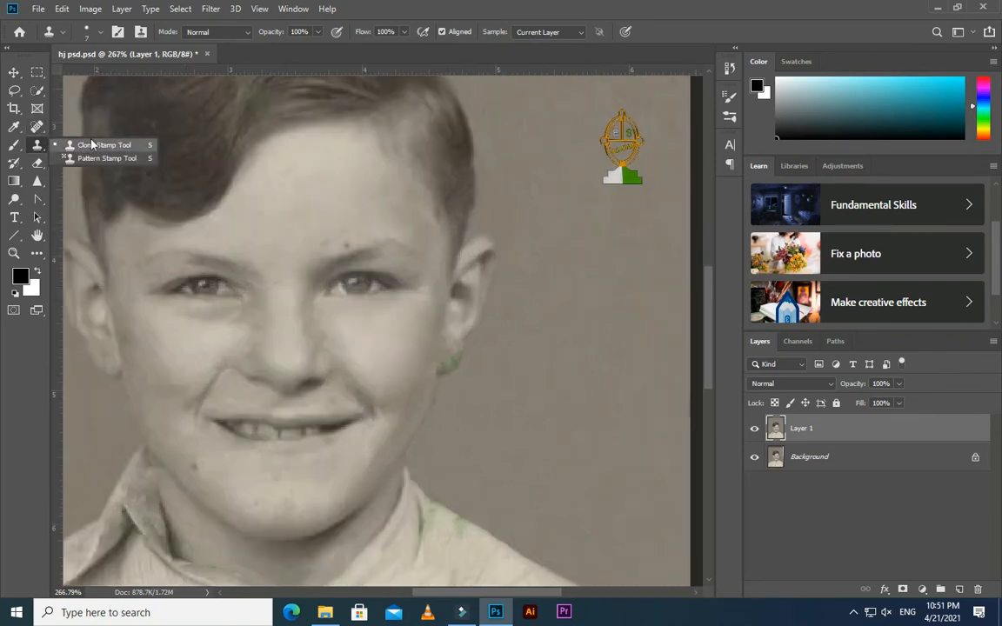
pyautogui.click(91, 144)
pyautogui.scroll(3, 449, 365)
pyautogui.scroll(-2, 498, 367)
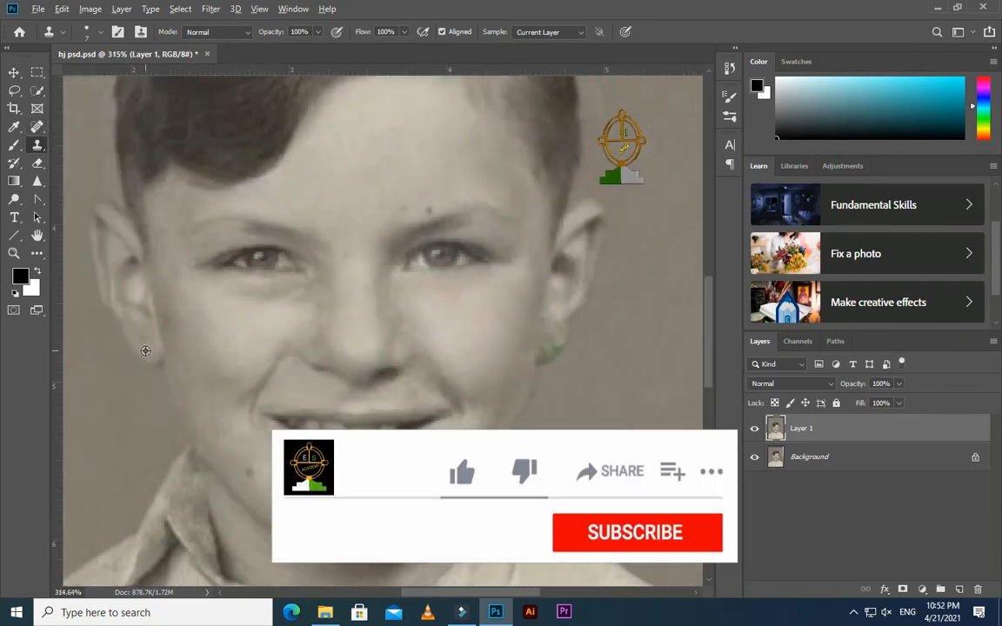
pyautogui.keyDown('alt'); pyautogui.click(137, 344); pyautogui.keyUp('alt')
pyautogui.click(548, 348)
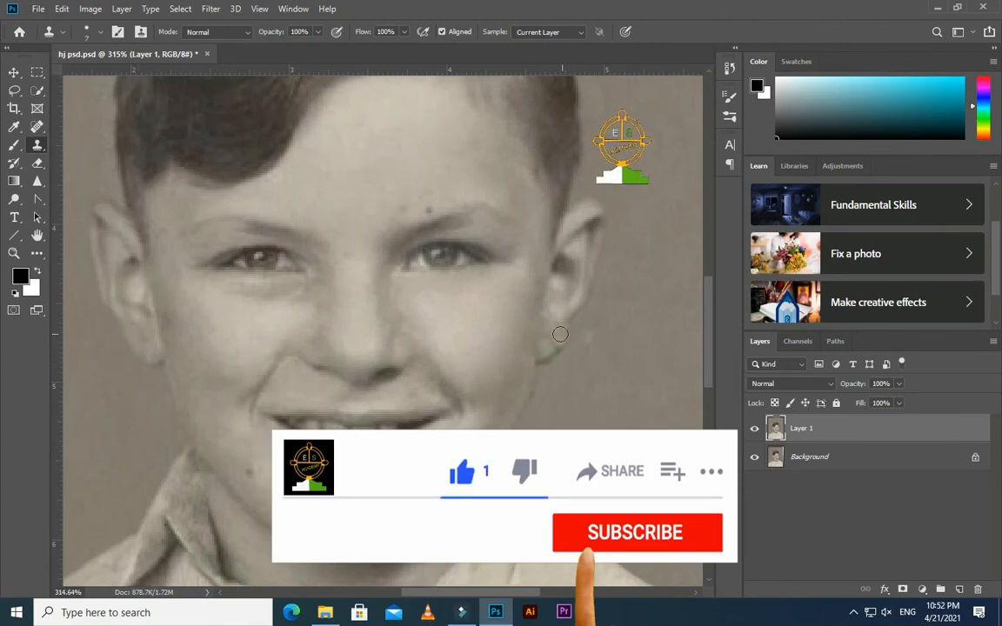
pyautogui.moveTo(559, 333); pyautogui.dragTo(544, 356)
pyautogui.scroll(-3, 565, 342)
pyautogui.scroll(6, 622, 346)
pyautogui.scroll(-2, 517, 350)
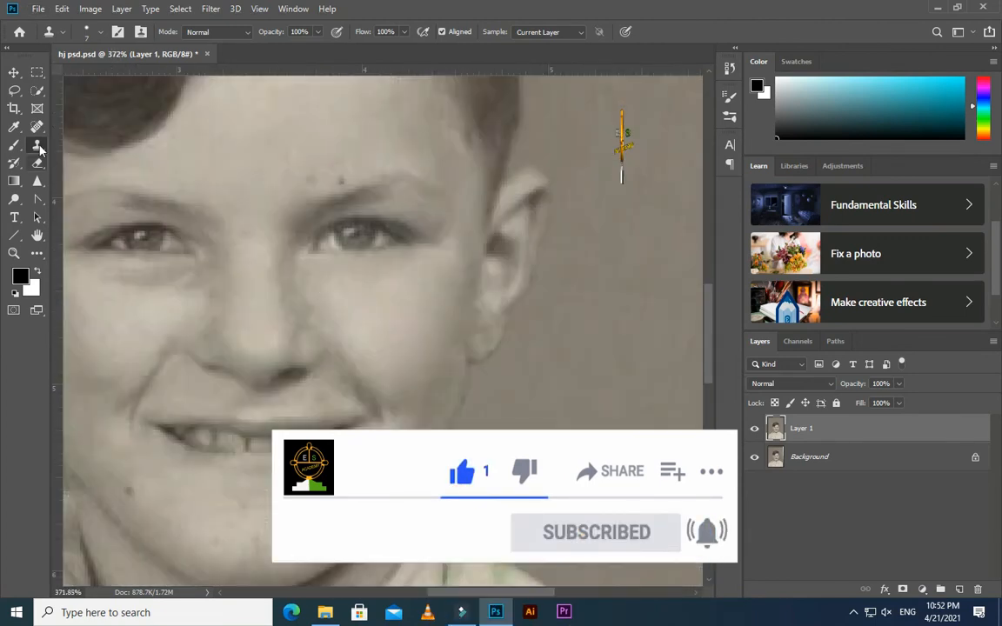
# - Clone clean shirt fabric over the green spot along the shoulder edge beside the right-hand collar
pyautogui.scroll(-5, 478, 366)
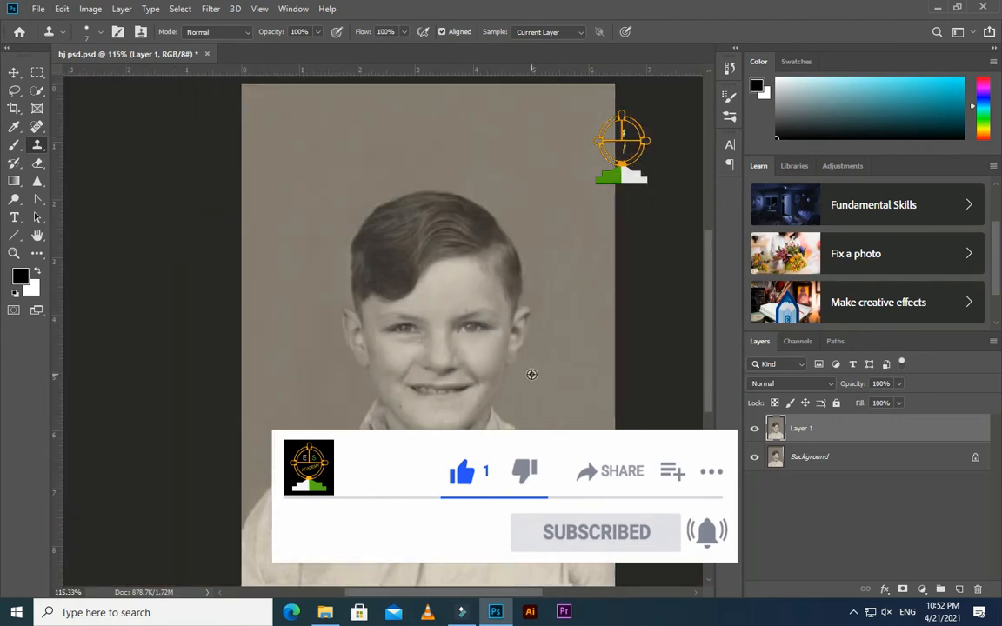
pyautogui.scroll(5, 461, 475)
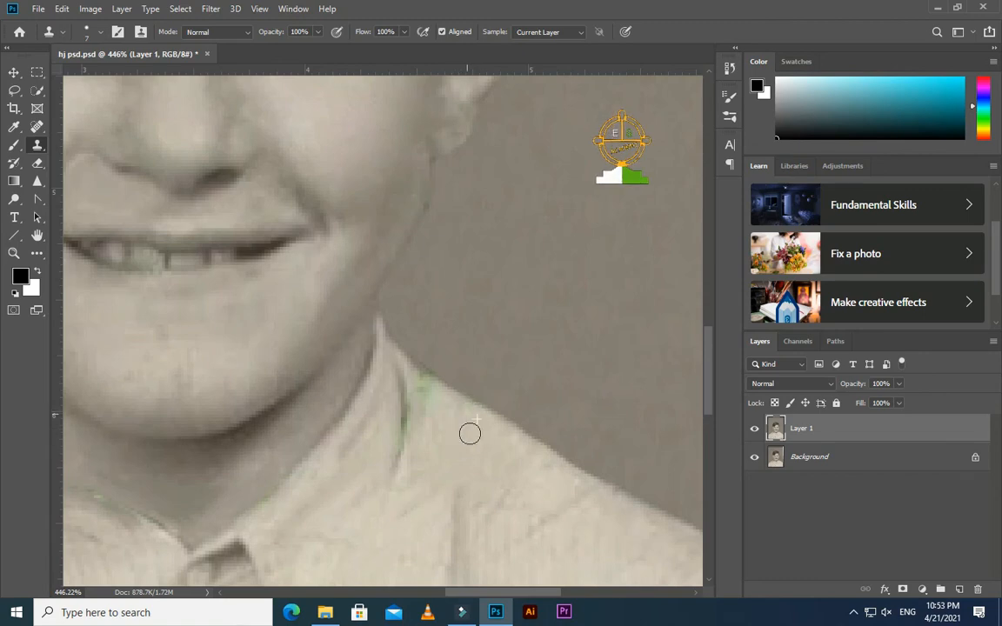
pyautogui.scroll(-2, 470, 433)
# - Clone over the green marks along the left-hand collar edge and neck with a size 2 brush
pyautogui.scroll(4, 199, 495)
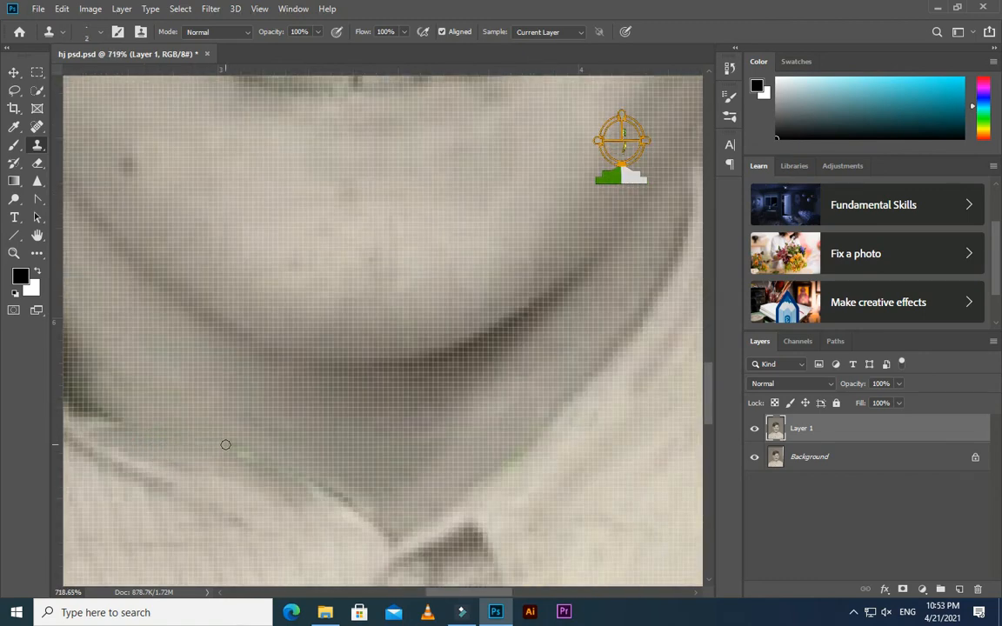
pyautogui.scroll(-3, 279, 473)
pyautogui.scroll(3, 311, 493)
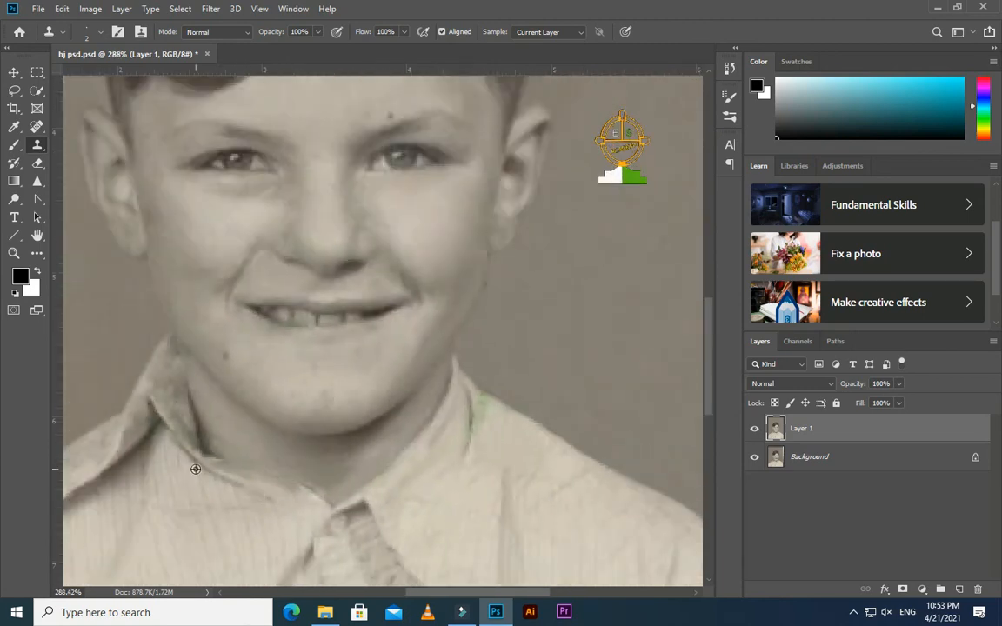
pyautogui.scroll(-3, 214, 463)
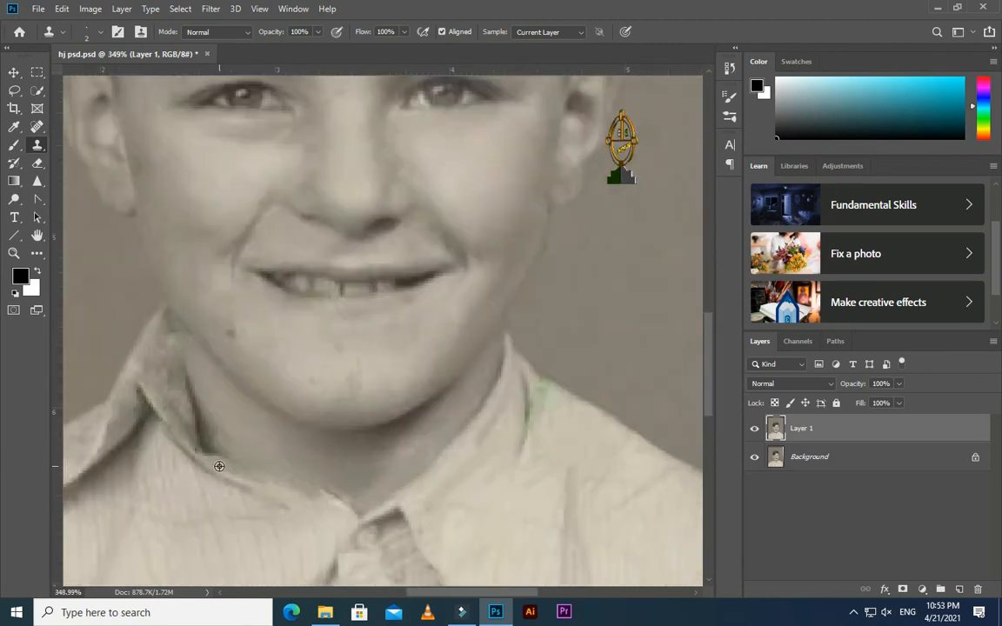
pyautogui.scroll(3, 212, 461)
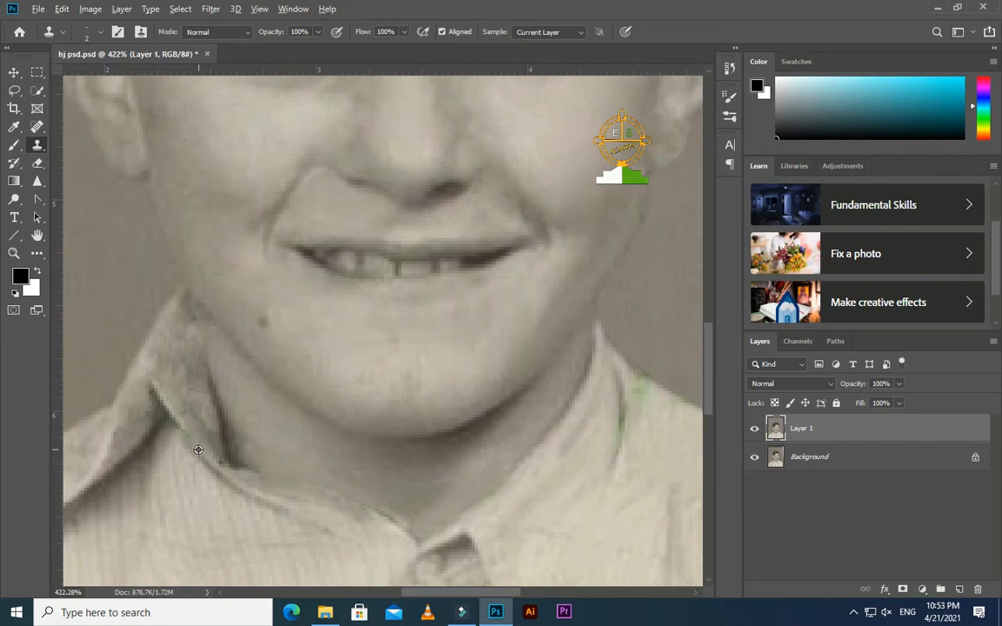
pyautogui.scroll(-1, 200, 452)
pyautogui.scroll(-3, 171, 412)
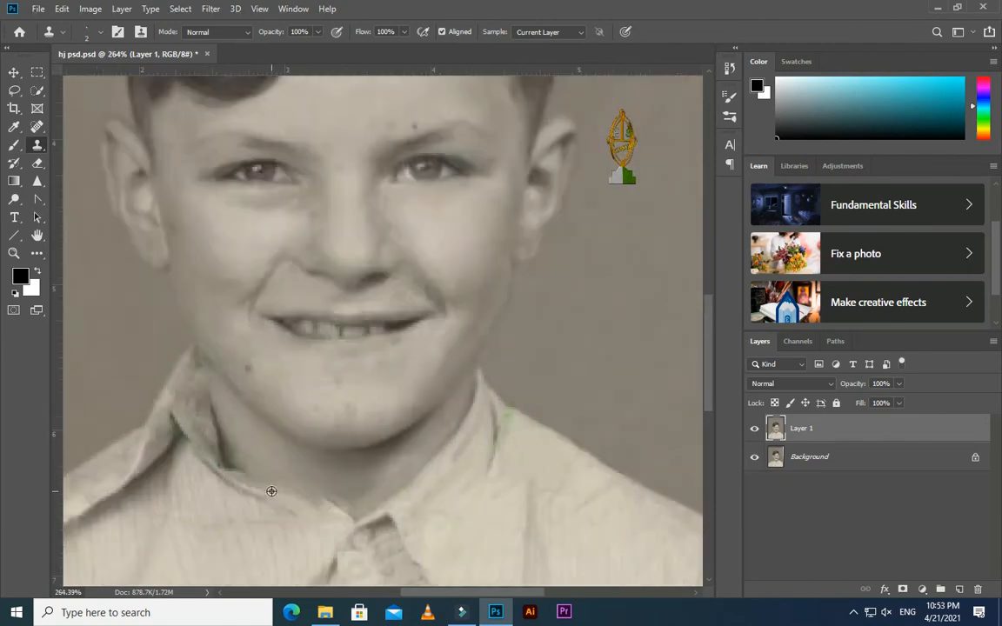
# - Clone along the outer edge of the left-hand collar to clean its border against the background
pyautogui.scroll(4, 226, 409)
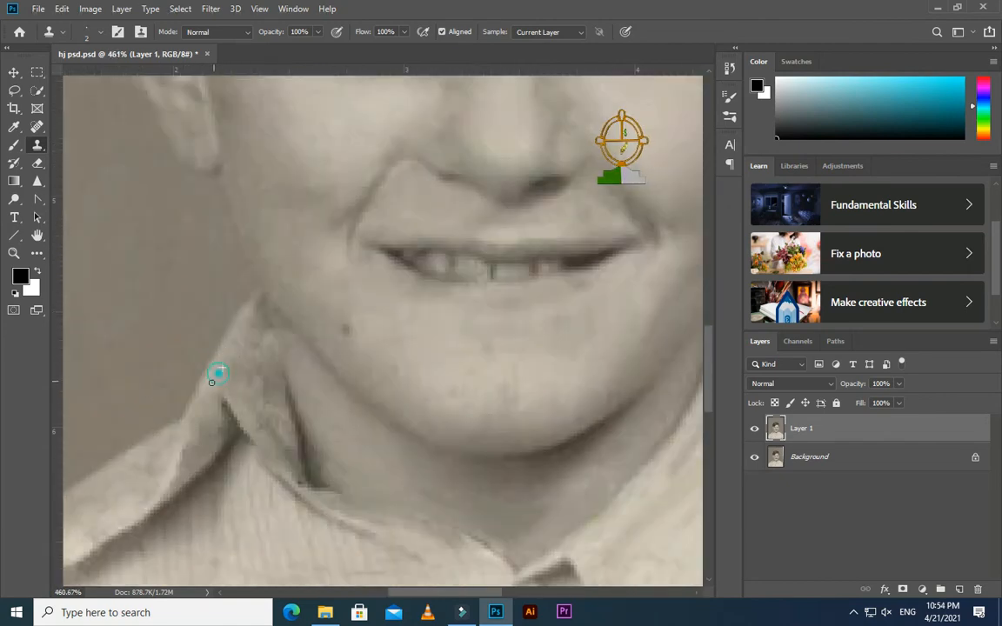
pyautogui.scroll(-3, 218, 374)
pyautogui.scroll(5, 208, 328)
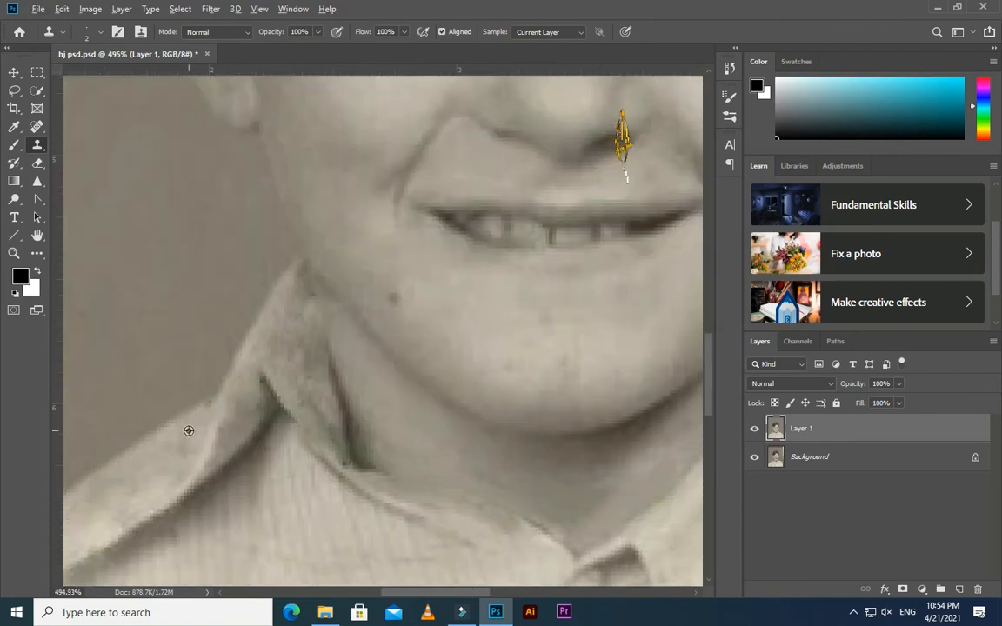
pyautogui.scroll(-4, 195, 415)
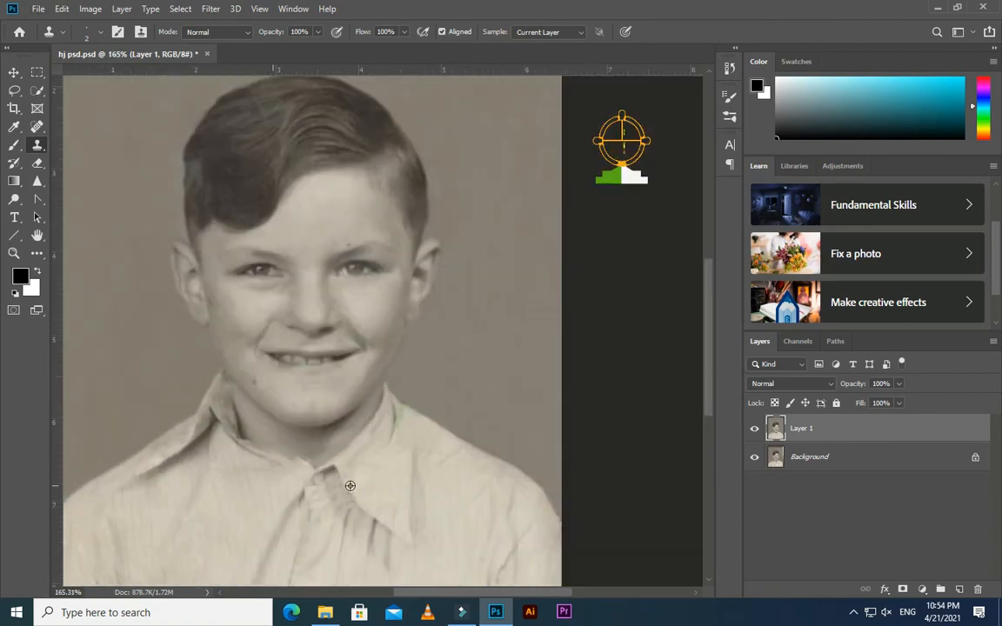
# - Clone over the green marks where the right-hand collar meets the neck and the top of the shoulder
pyautogui.scroll(3, 430, 435)
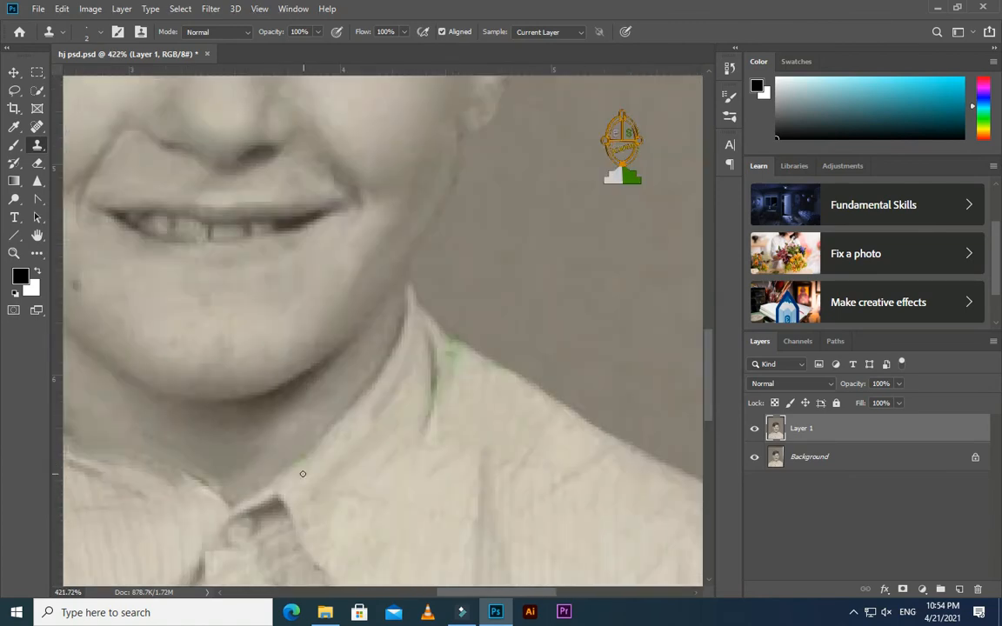
pyautogui.scroll(2, 306, 469)
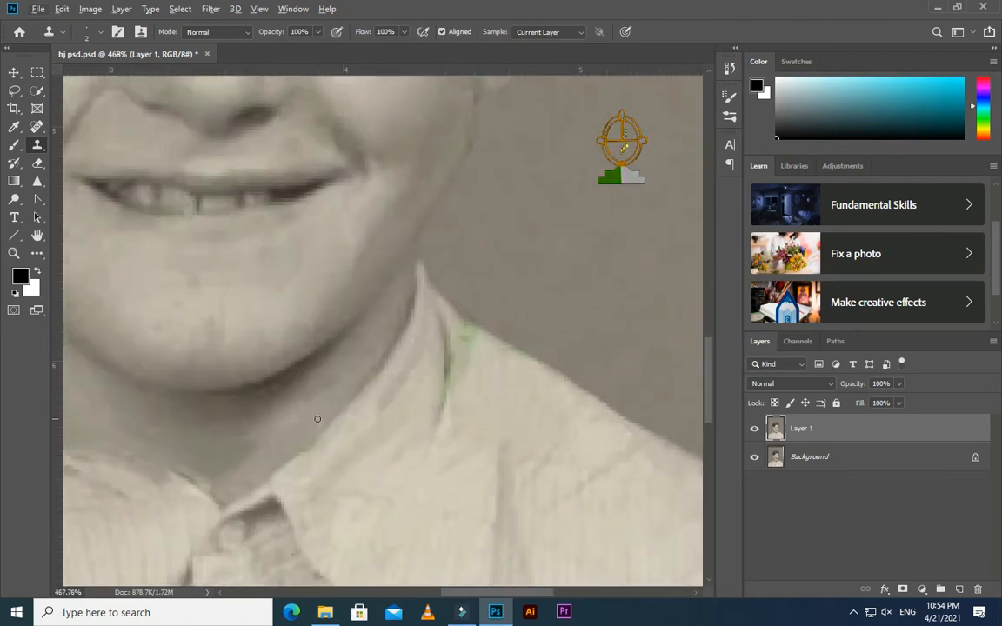
pyautogui.scroll(-3, 311, 437)
pyautogui.scroll(4, 348, 468)
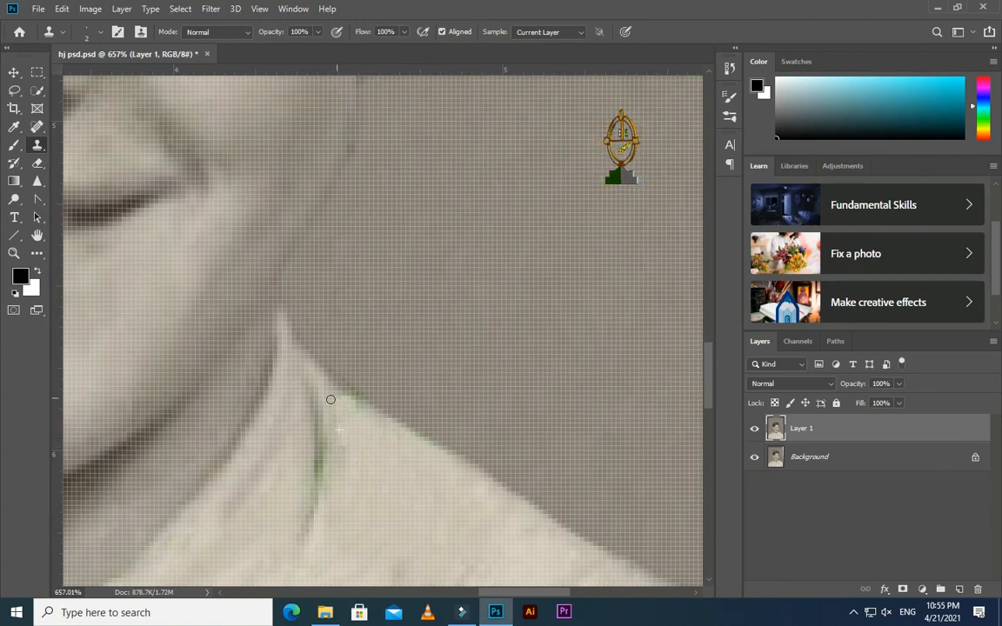
# - Switch to the Patch tool and patch the green area where the right-hand collar meets the shoulder
pyautogui.press('j')
pyautogui.rightClick(37, 127)
pyautogui.click(78, 140)
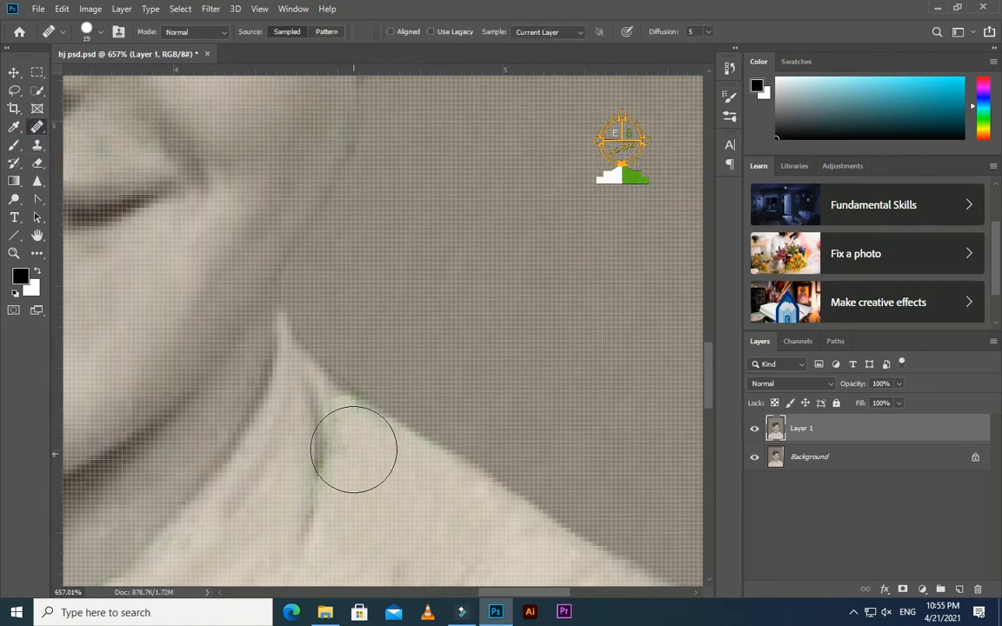
pyautogui.rightClick(37, 127)
pyautogui.click(96, 152)
pyautogui.click(367, 455)
pyautogui.moveTo(344, 413)
pyautogui.mouseDown()
pyautogui.moveTo(326, 396)
pyautogui.moveTo(351, 373)
pyautogui.moveTo(388, 377)
pyautogui.mouseUp()
pyautogui.scroll(-1, 355, 380)
pyautogui.click(393, 416)
# - Patch the remaining green tint just inside the shoulder edge with clean shirt fabric from below it
pyautogui.scroll(-1, 393, 416)
pyautogui.scroll(2, 385, 369)
pyautogui.moveTo(401, 386); pyautogui.dragTo(380, 353)
pyautogui.moveTo(391, 366); pyautogui.dragTo(420, 403)
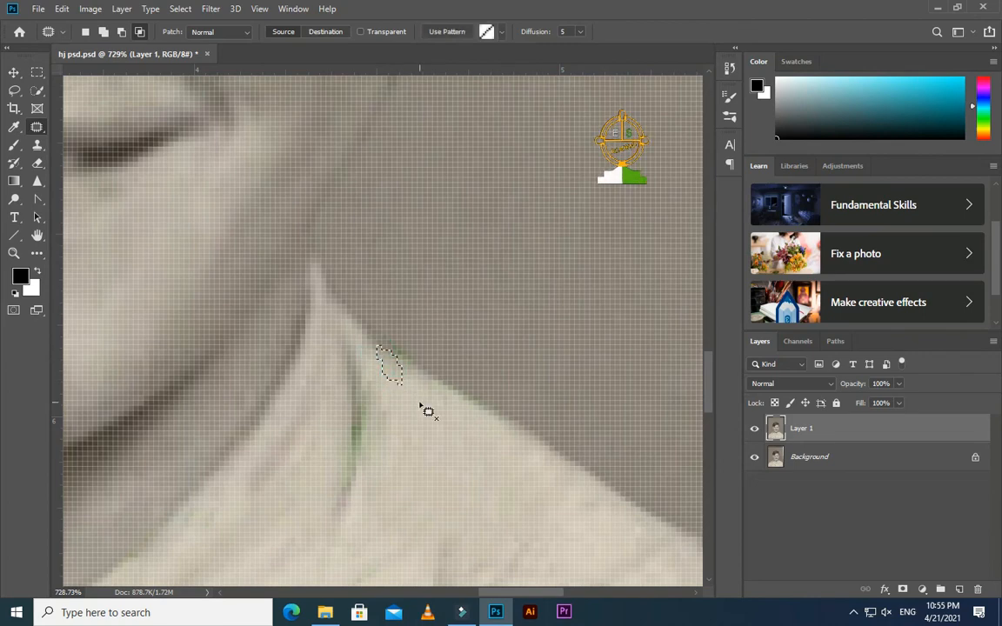
pyautogui.hotkey('ctrl', 'd')
# - Patch the green marks along the dark fold line of the right-hand collar
pyautogui.scroll(-2, 428, 386)
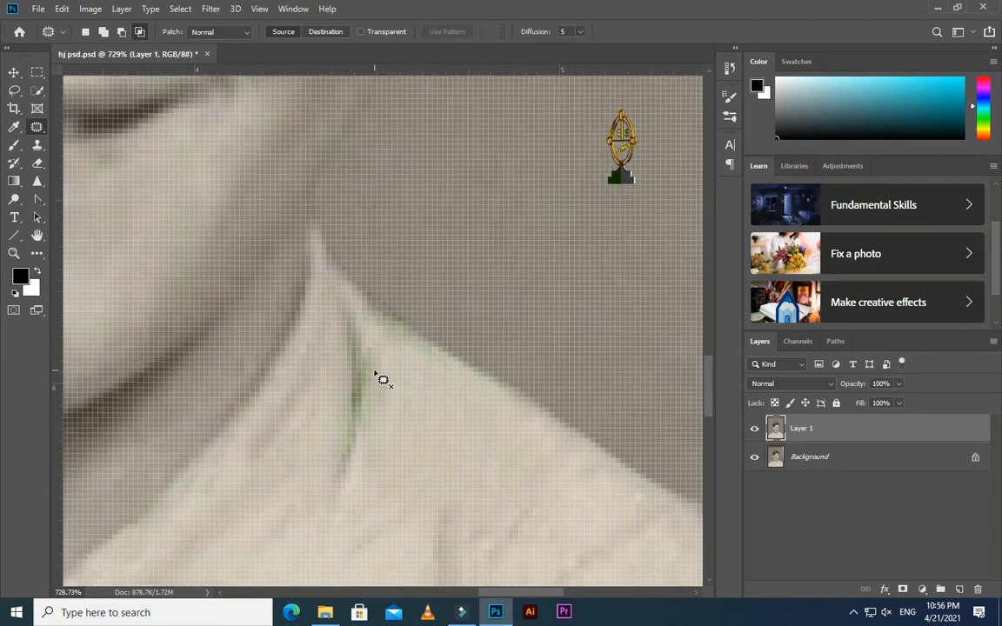
pyautogui.moveTo(358, 435)
pyautogui.mouseDown()
pyautogui.moveTo(371, 404)
pyautogui.moveTo(387, 409)
pyautogui.moveTo(367, 426)
pyautogui.mouseUp()
pyautogui.hotkey('ctrl', 'd')
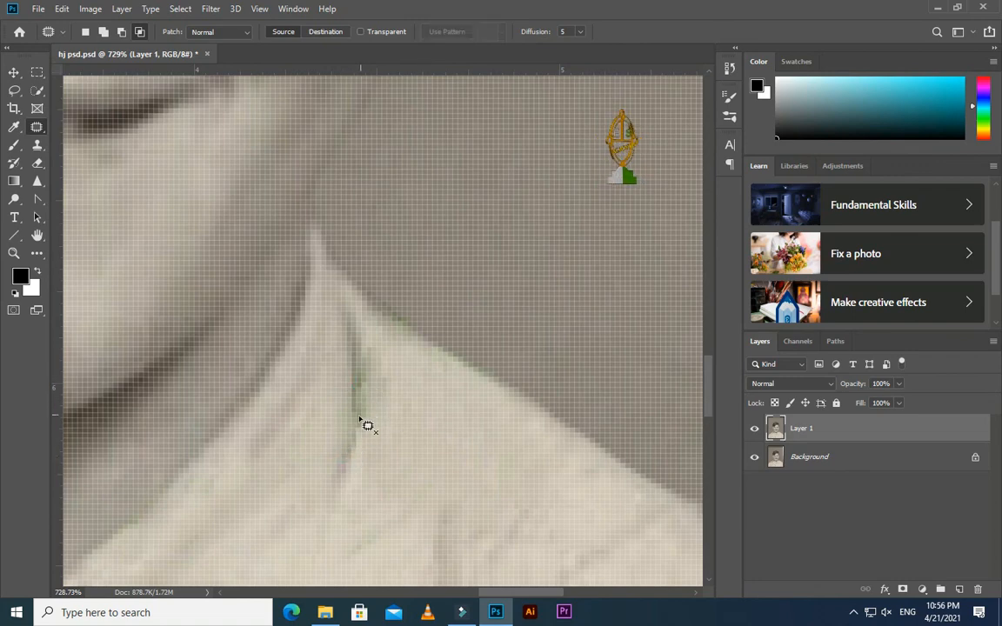
pyautogui.moveTo(365, 363); pyautogui.dragTo(347, 348)
pyautogui.moveTo(347, 348); pyautogui.dragTo(387, 391)
pyautogui.hotkey('ctrl', 'd')
# - Patch the discoloured streak on the right-hand collar between the neck and the fold line
pyautogui.moveTo(253, 415); pyautogui.dragTo(253, 421)
pyautogui.hotkey('ctrl', 'd')
pyautogui.moveTo(261, 416)
pyautogui.mouseDown()
pyautogui.moveTo(279, 423)
pyautogui.moveTo(201, 449)
pyautogui.moveTo(229, 457)
pyautogui.moveTo(169, 462)
pyautogui.moveTo(418, 539)
pyautogui.mouseUp()
pyautogui.scroll(-1, 279, 423)
pyautogui.hotkey('ctrl', 'd')
# - Patch the discoloured marks at the lower end of the right-hand collar fold and elsewhere along the collar
pyautogui.scroll(-1, 345, 484)
pyautogui.click(371, 459)
pyautogui.moveTo(385, 476)
pyautogui.mouseDown()
pyautogui.moveTo(408, 437)
pyautogui.moveTo(391, 474)
pyautogui.mouseUp()
pyautogui.hotkey('ctrl', 'd')
pyautogui.scroll(-4, 516, 443)
pyautogui.scroll(-1, 517, 444)
pyautogui.moveTo(164, 426)
pyautogui.mouseDown()
pyautogui.moveTo(213, 396)
pyautogui.moveTo(182, 414)
pyautogui.moveTo(234, 422)
pyautogui.mouseUp()
pyautogui.hotkey('ctrl', 'd')
# - Select a narrow strip on the neck side of the right-hand collar fold and fill it with Content-Aware
pyautogui.scroll(-3, 323, 436)
pyautogui.scroll(4, 322, 439)
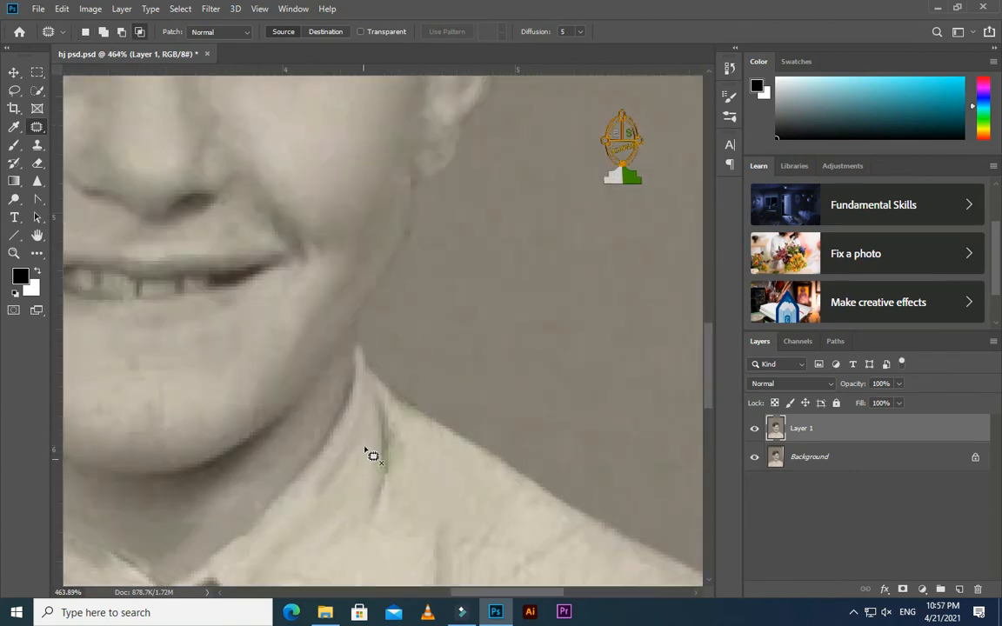
pyautogui.moveTo(367, 439)
pyautogui.mouseDown()
pyautogui.moveTo(346, 497)
pyautogui.moveTo(376, 453)
pyautogui.mouseUp()
pyautogui.hotkey('shift', 'BackSpace')
pyautogui.press('Return')
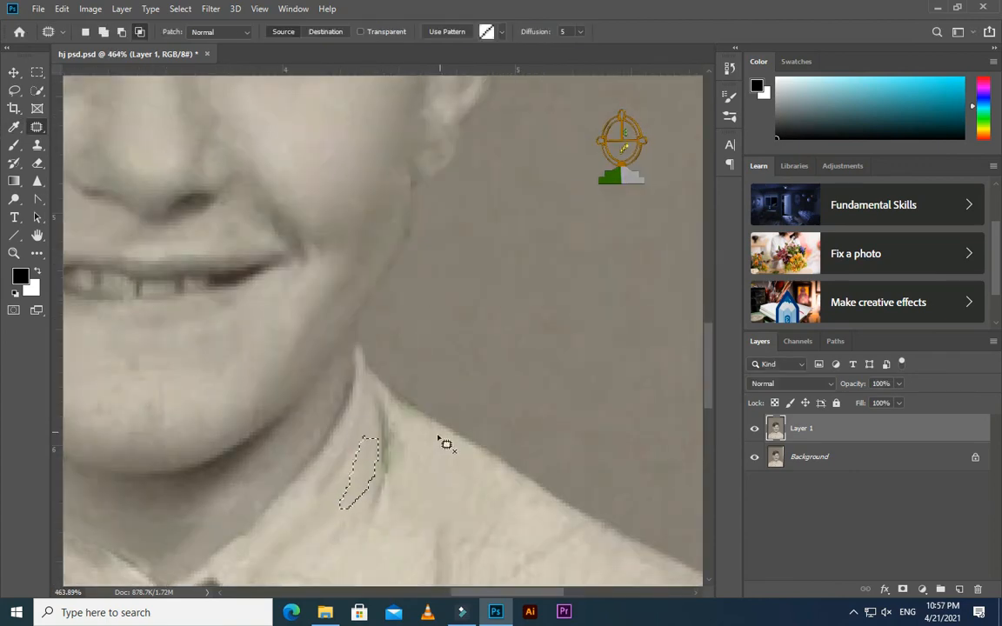
pyautogui.hotkey('ctrl', 'd')
# - Outline the strip beside the lower part of the collar fold again and retouch its faint shadow
pyautogui.scroll(-1, 396, 463)
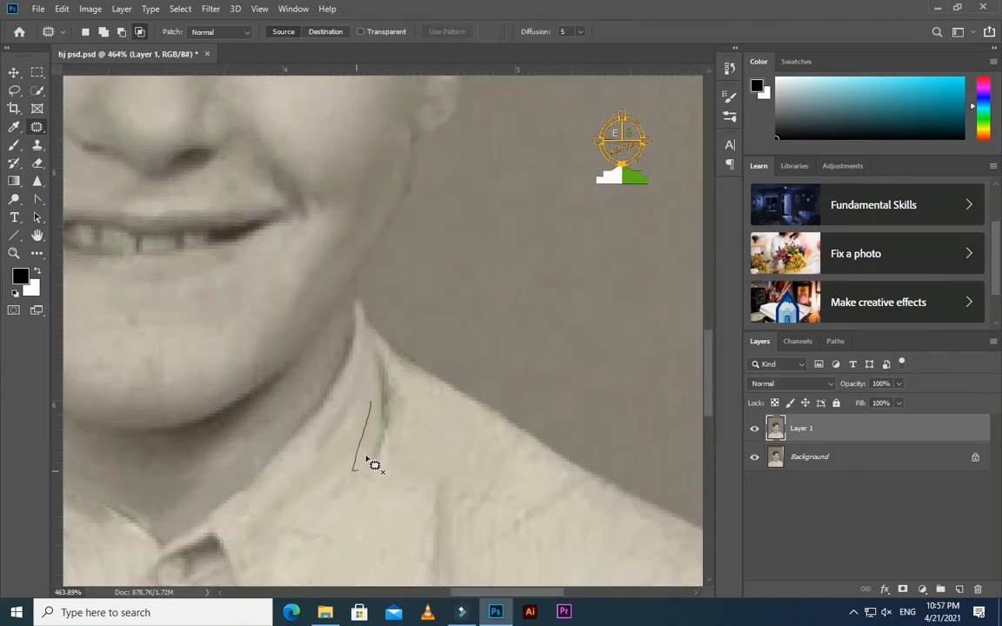
pyautogui.moveTo(367, 458)
pyautogui.mouseDown()
pyautogui.moveTo(380, 362)
pyautogui.moveTo(353, 495)
pyautogui.mouseUp()
pyautogui.hotkey('ctrl', 'd')
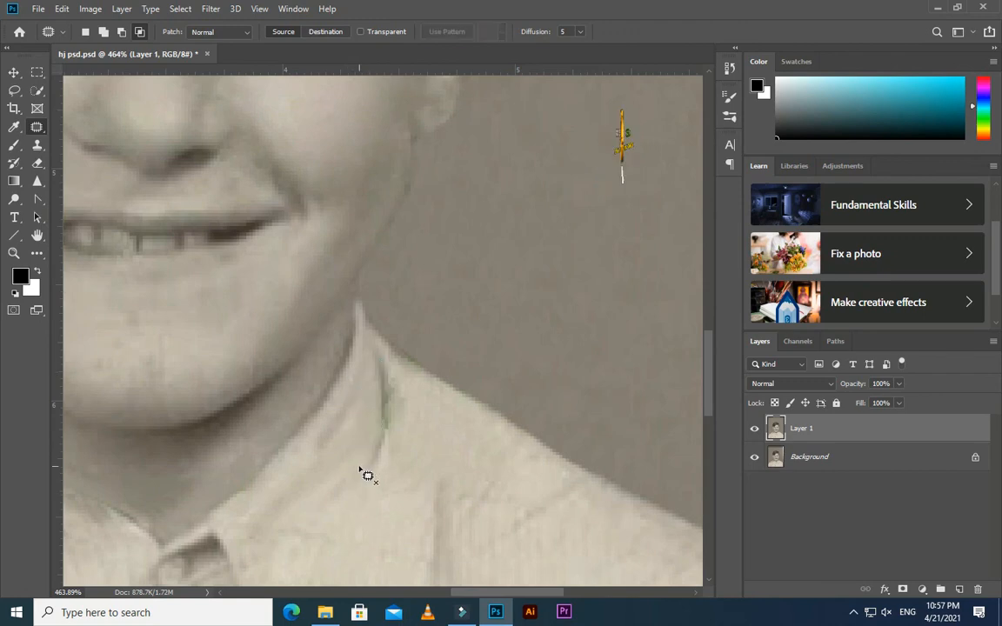
# - Select the narrow strip beside the right-hand collar fold's green mark and fill it with Content-Aware
pyautogui.moveTo(384, 398); pyautogui.dragTo(362, 466)
pyautogui.hotkey('shift', 'F5')
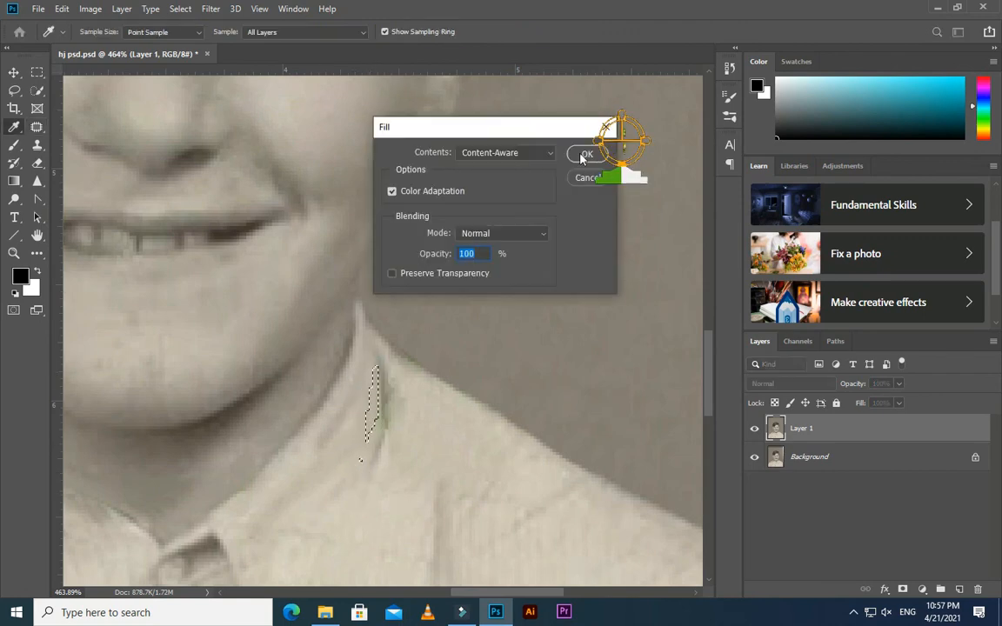
pyautogui.press('Return')
pyautogui.hotkey('ctrl', 'd')
# - Clone clean background over the greenish spot on the shirt's edge just beside the right-hand collar tip
pyautogui.scroll(-1, 434, 465)
pyautogui.scroll(3, 415, 380)
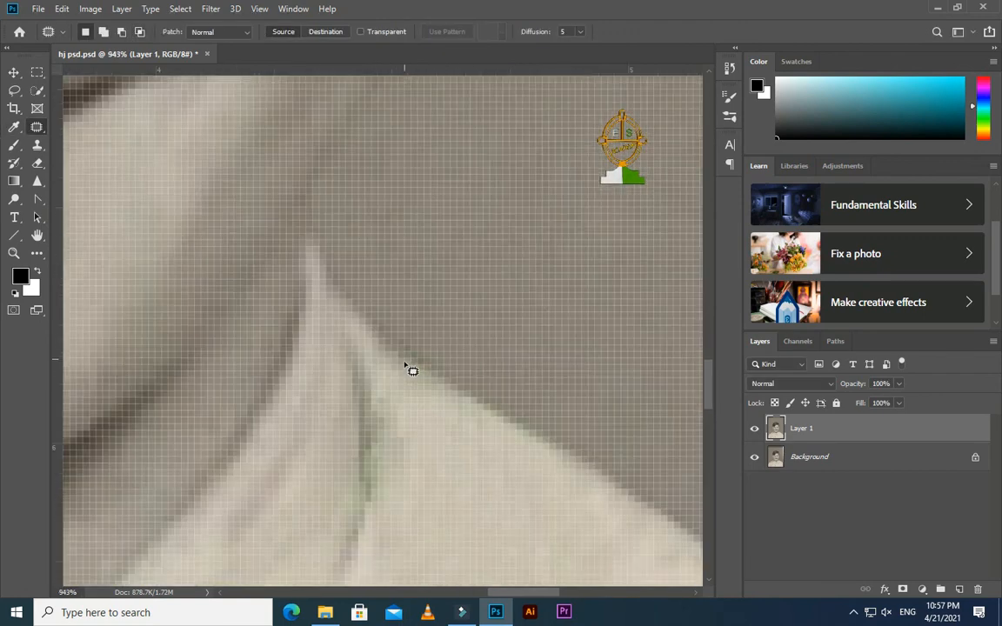
pyautogui.scroll(-2, 426, 419)
pyautogui.click(37, 150)
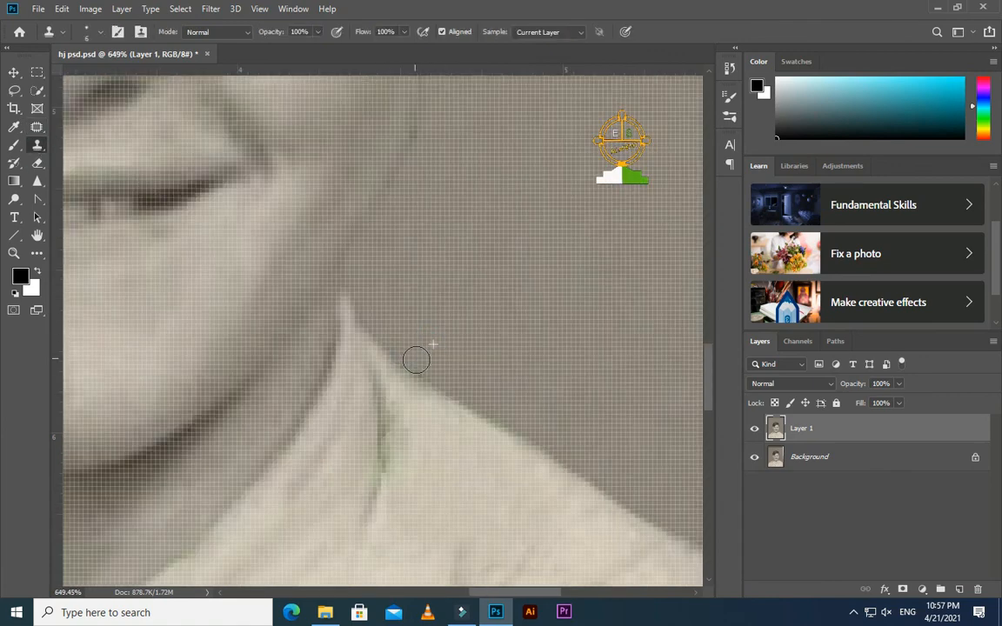
pyautogui.scroll(-2, 478, 400)
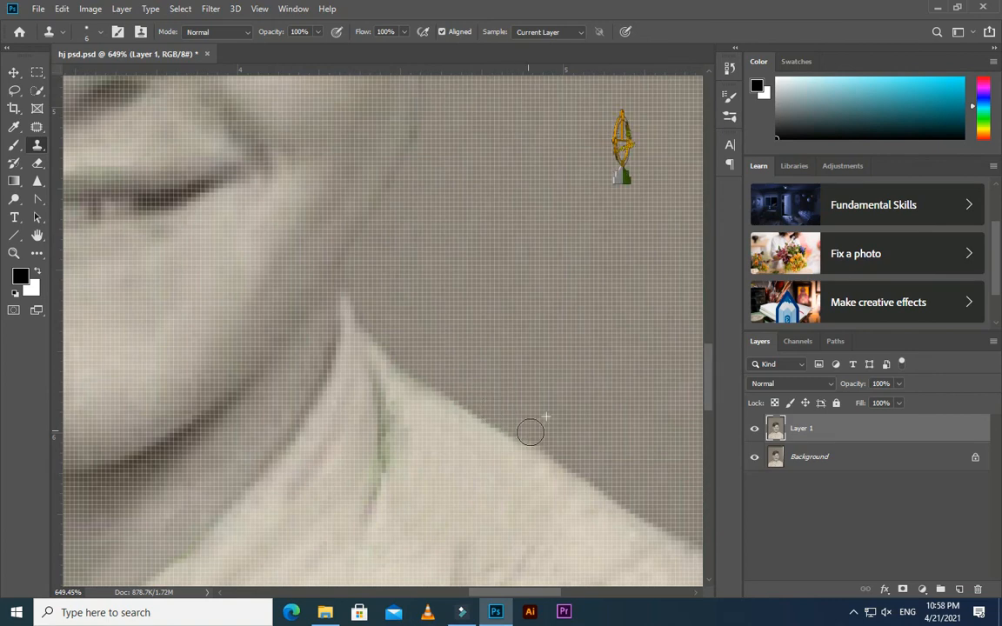
# - Examine the whole portrait and compare the retouched Layer 1 with the original Background
pyautogui.scroll(-4, 530, 427)
pyautogui.scroll(-1, 350, 353)
pyautogui.scroll(5, 338, 314)
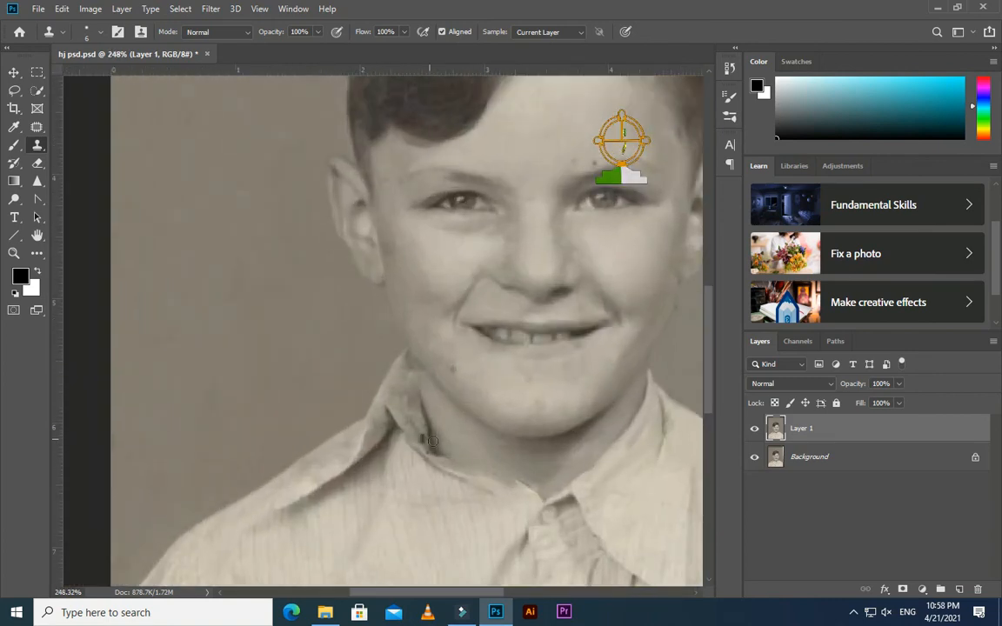
pyautogui.scroll(-6, 338, 314)
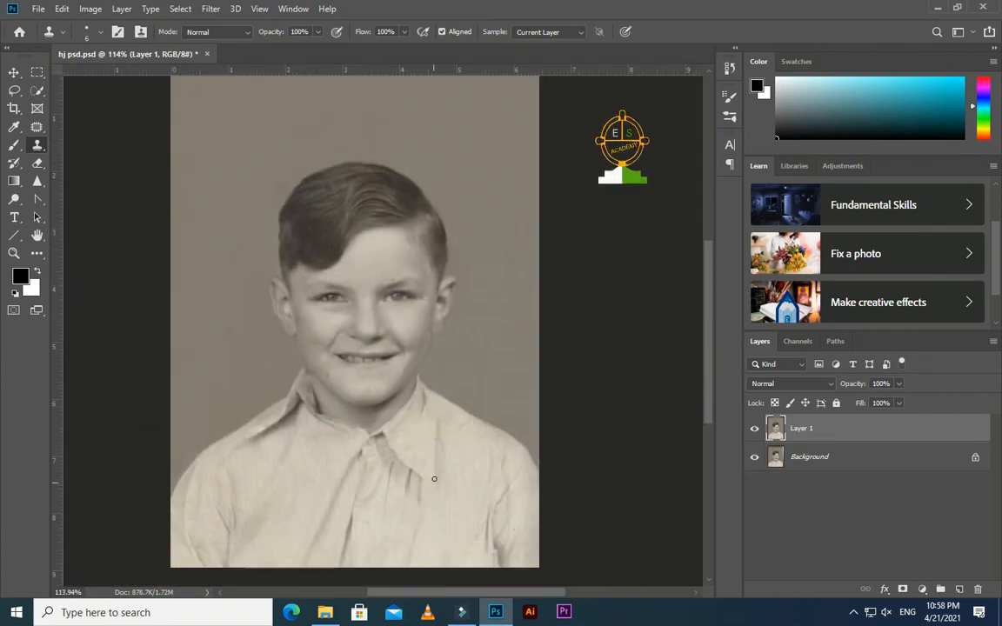
pyautogui.click(754, 431)
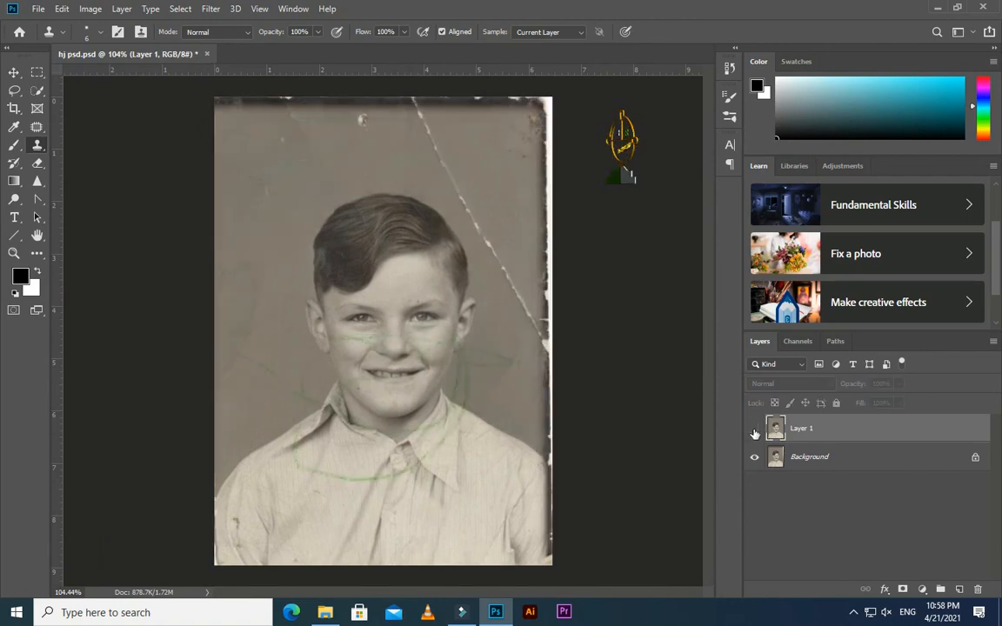
pyautogui.click(754, 431)
pyautogui.click(754, 431)
pyautogui.click(754, 431)
# - Add a Curves adjustment above Layer 1 and darken the portrait by lowering the RGB curve in the highlights and shadows
pyautogui.click(922, 589)
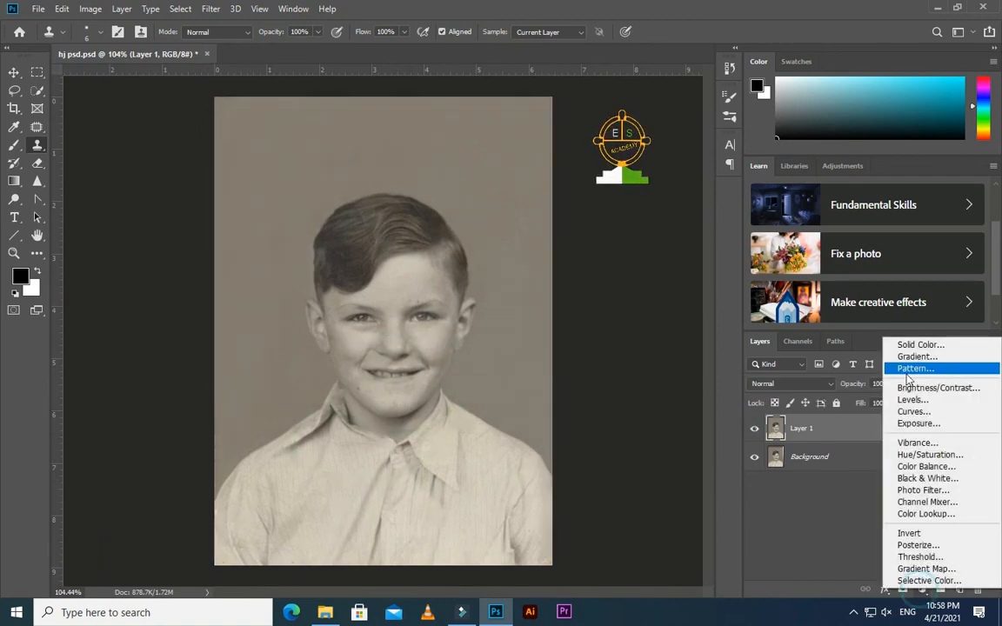
pyautogui.click(913, 411)
pyautogui.moveTo(701, 282); pyautogui.dragTo(752, 242)
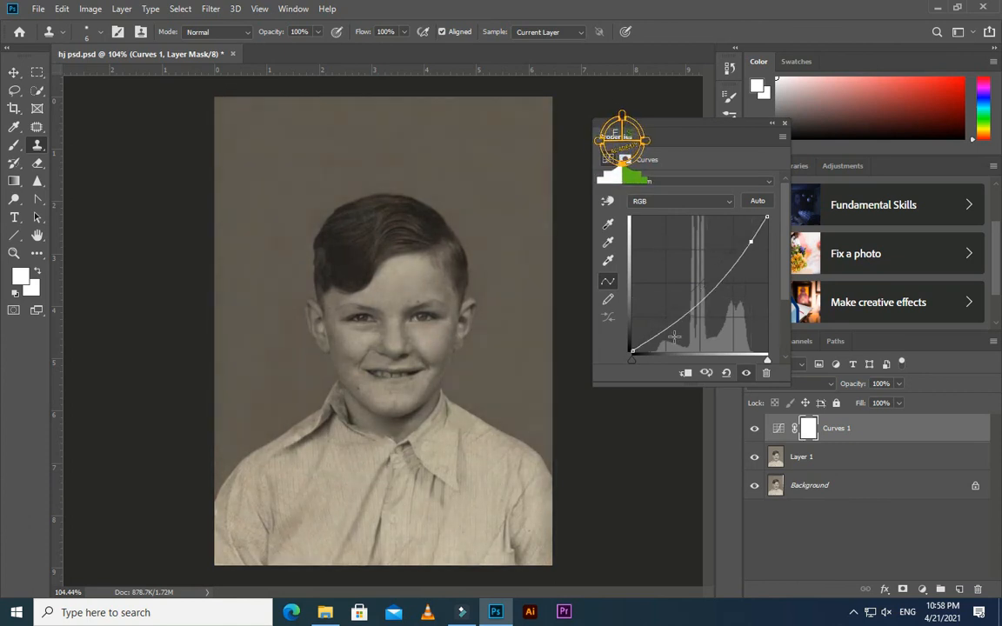
pyautogui.moveTo(663, 333); pyautogui.dragTo(658, 340)
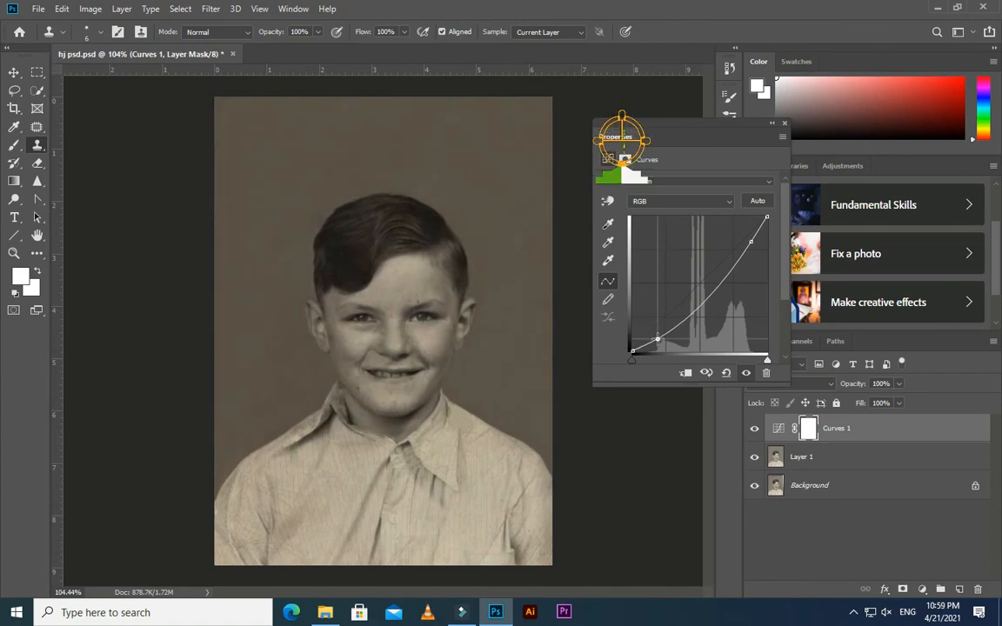
# - Compare the portrait with and without the Layer 1 retouching and the Curves adjustment
pyautogui.click(754, 458)
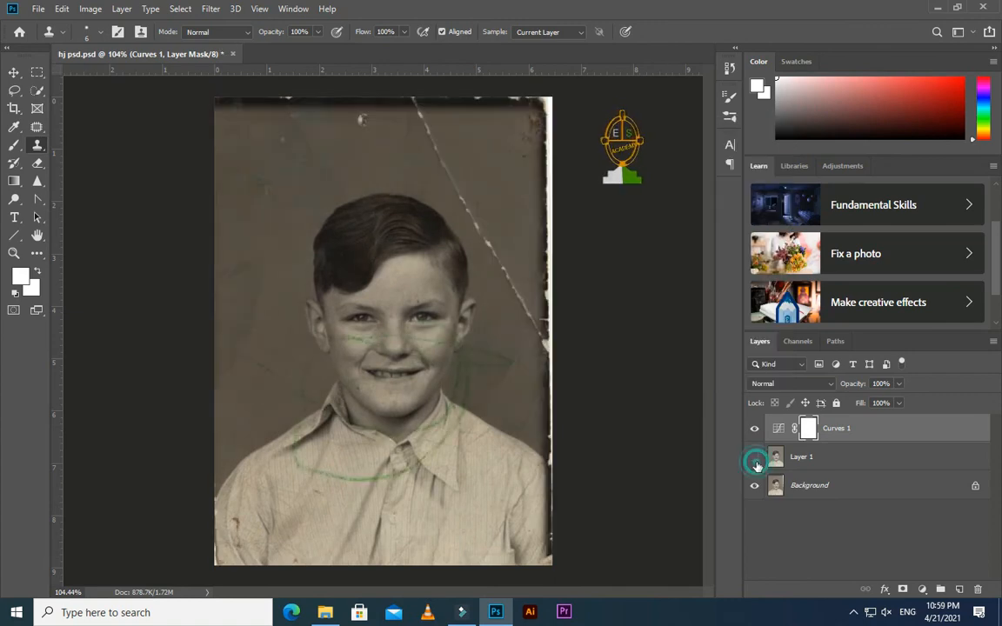
pyautogui.click(755, 461)
pyautogui.click(755, 461)
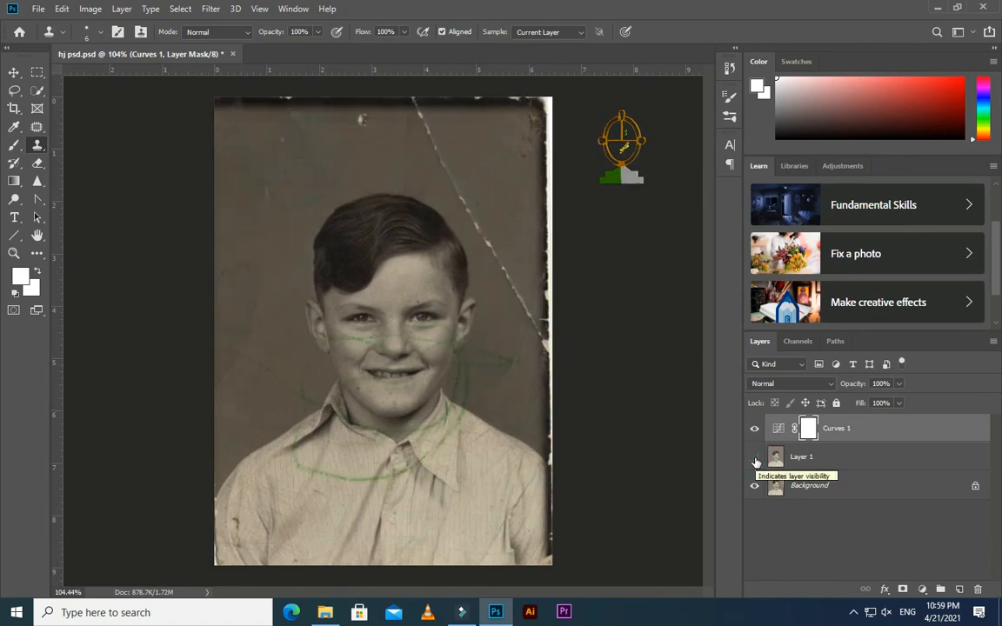
pyautogui.click(754, 430)
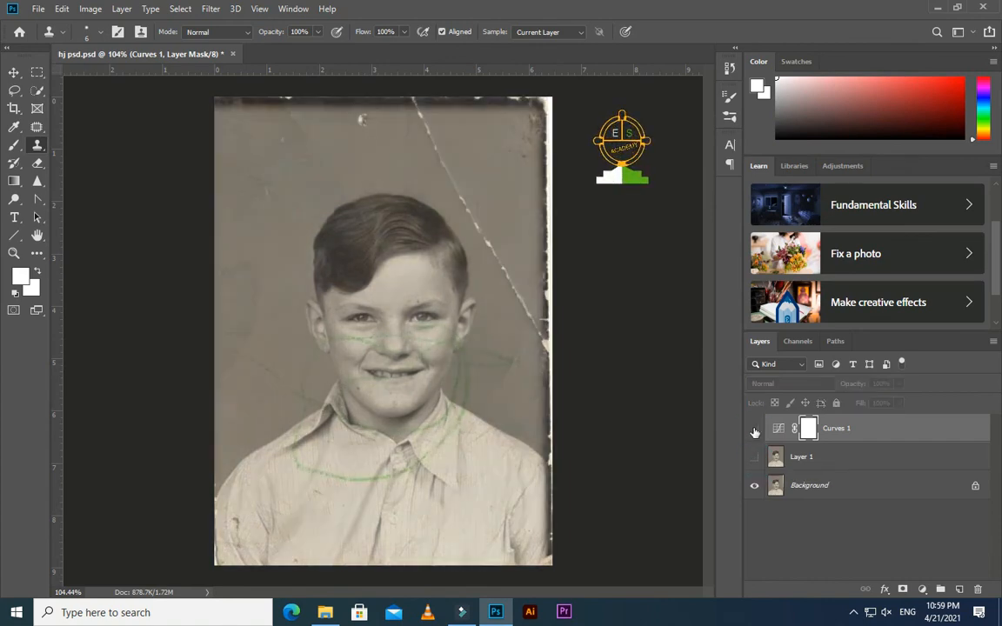
pyautogui.click(754, 430)
pyautogui.click(755, 458)
pyautogui.click(755, 458)
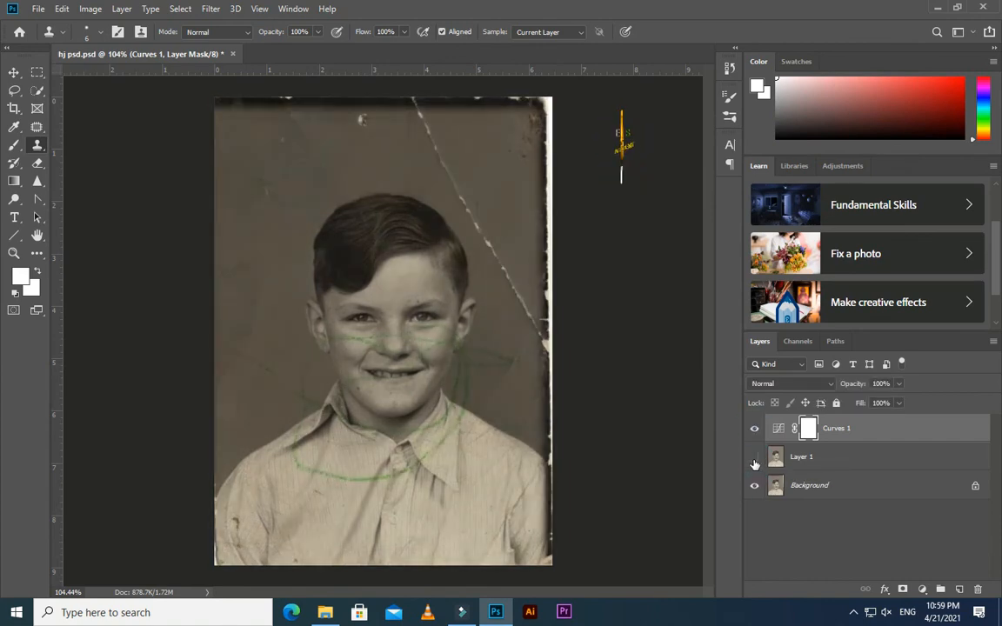
pyautogui.click(755, 458)
# - Stamp the retouched and curves-adjusted portrait onto a new layer, and hide Curves 1 and Layer 1
pyautogui.click(807, 459)
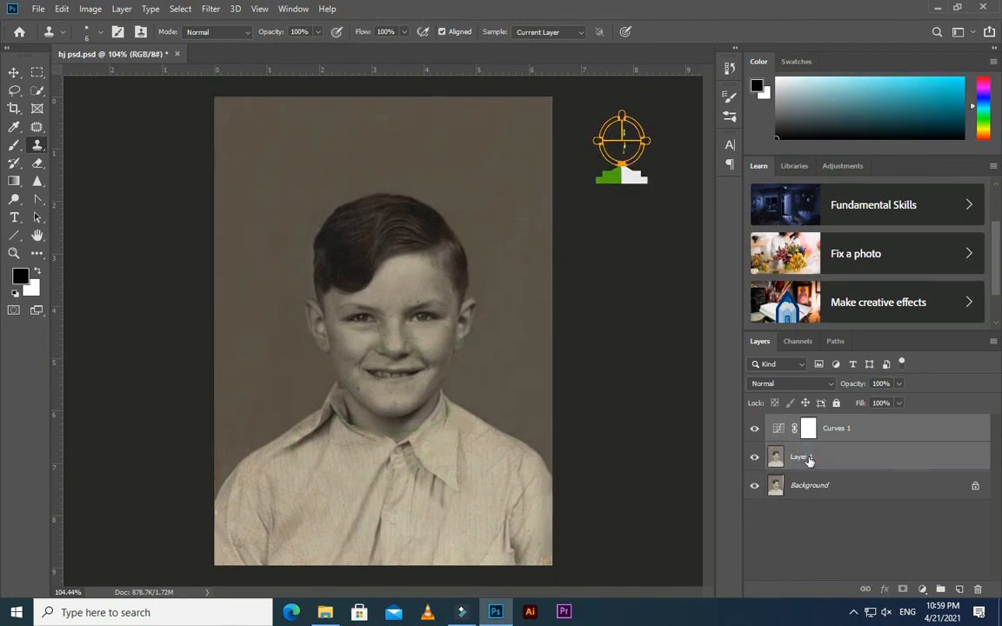
pyautogui.hotkey('ctrl', 'shift', 'alt', 'e')
pyautogui.click(755, 456)
pyautogui.click(754, 485)
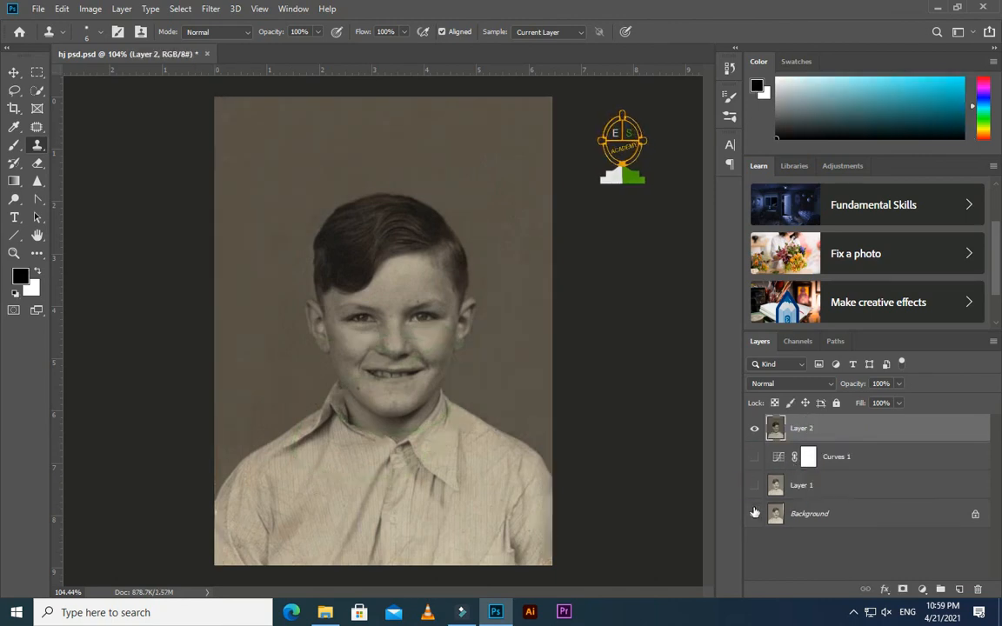
# - Compare the original Background with the merged, restored portrait on Layer 2
pyautogui.keyDown('alt'); pyautogui.click(754, 514); pyautogui.keyUp('alt')
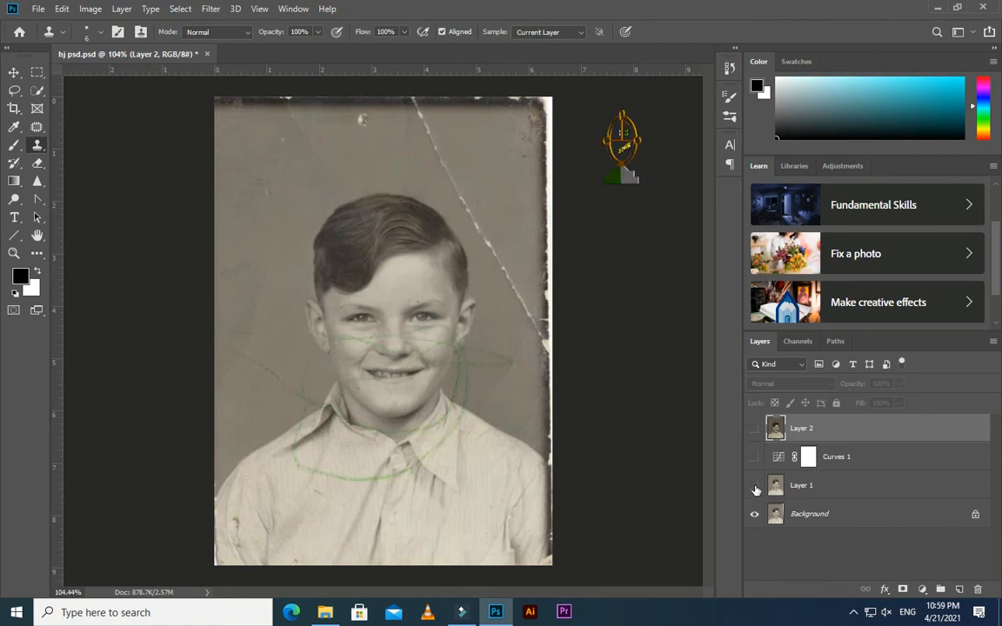
pyautogui.click(754, 429)
pyautogui.click(755, 429)
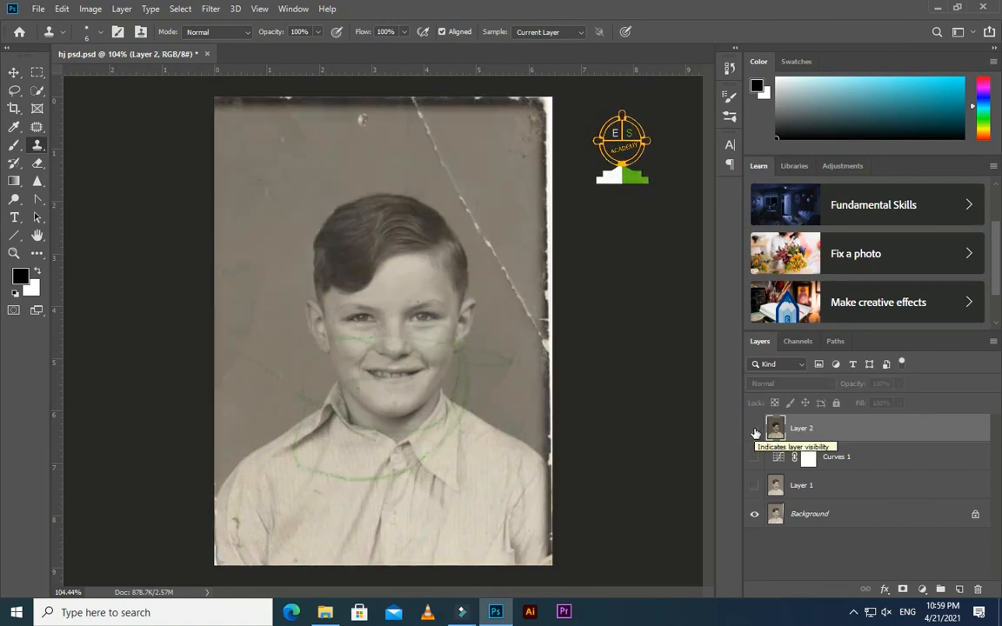
pyautogui.click(754, 428)
pyautogui.click(754, 429)
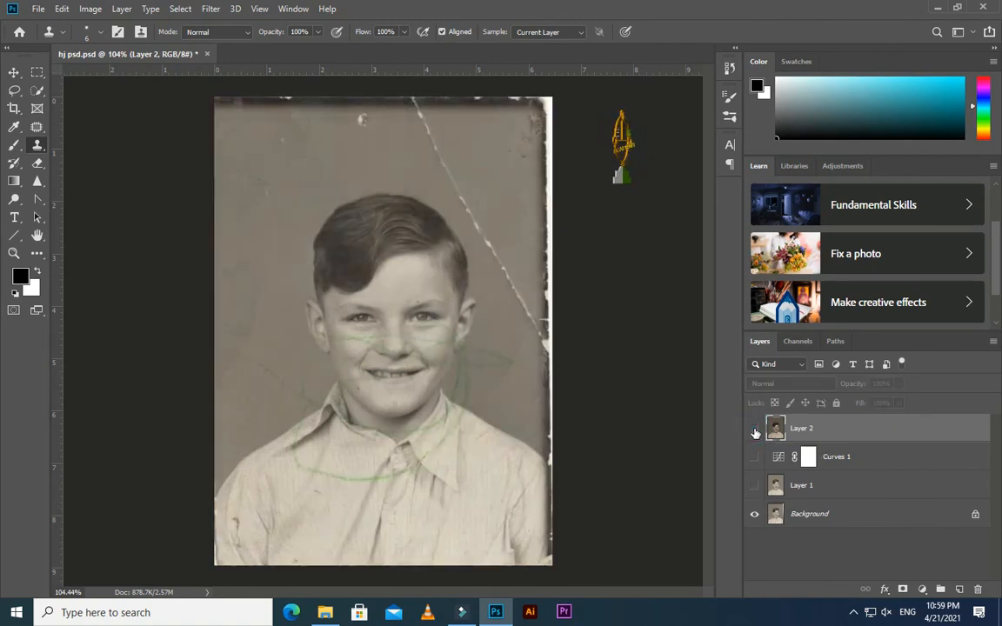